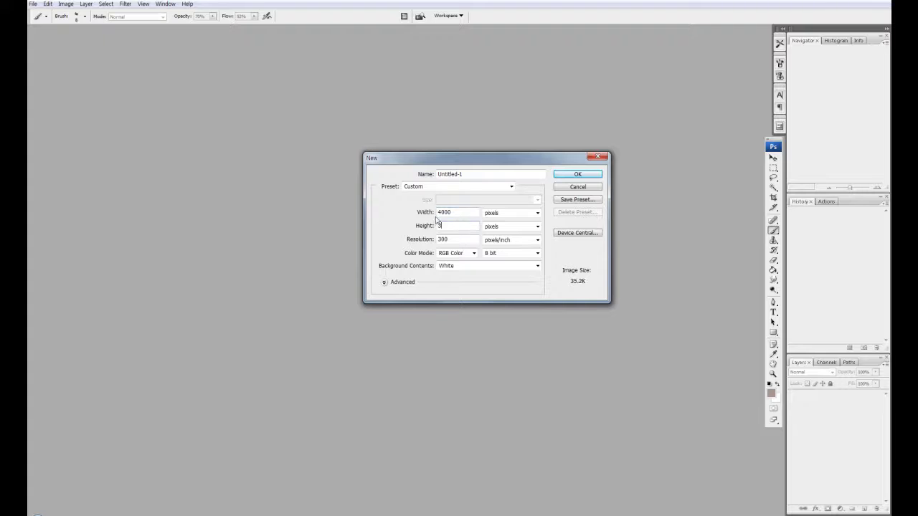
Step: Create a 4000 by 3000 pixel RGB document at 300 pixels/inch with a white background and add an empty layer
text(000)
key(Return)
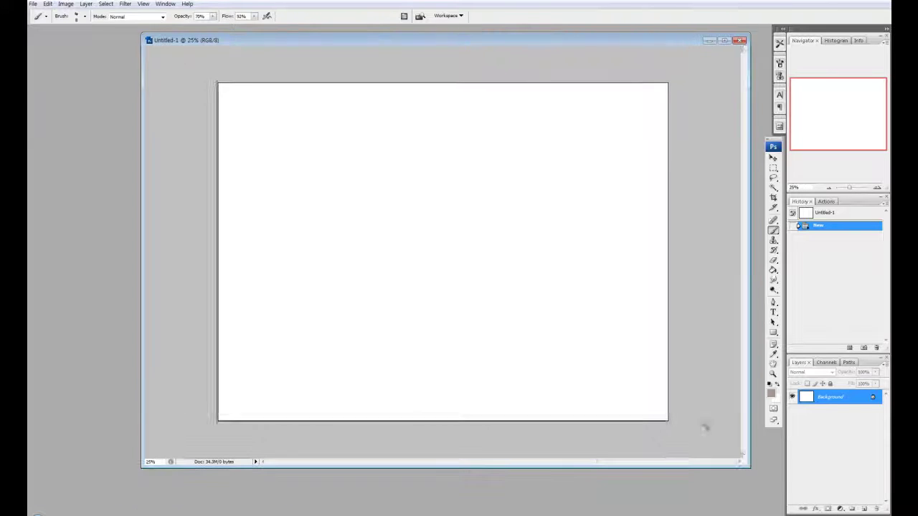
key(ctrl+shift+alt+n)
Step: Choose a muted grey-brown foreground colour for the Brush tool
right_click(502, 159)
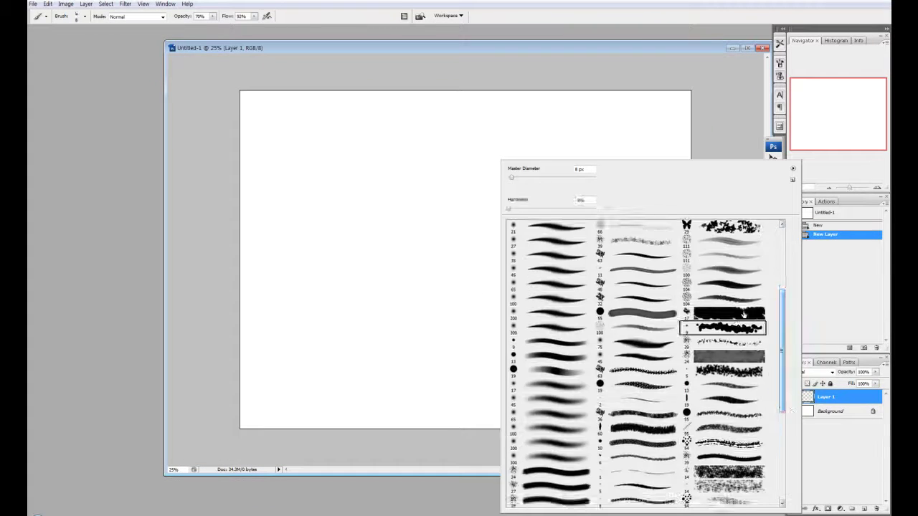
key(Escape)
key(i)
click(771, 393)
key(Return)
key(b)
mouse_move(609, 129)
mouse_down()
mouse_move(487, 137)
mouse_move(459, 236)
mouse_move(318, 154)
mouse_move(624, 98)
mouse_move(641, 143)
mouse_move(303, 160)
mouse_move(308, 215)
mouse_move(461, 397)
mouse_move(389, 246)
mouse_move(389, 174)
mouse_up()
key(ctrl+alt+z)
key(ctrl+alt+z)
key(ctrl+alt+z)
Step: Block in grey-brown clouds across the whole canvas and blend them with a soft 700 px brush
mouse_move(332, 180)
mouse_down()
mouse_move(464, 256)
mouse_move(608, 219)
mouse_move(513, 261)
mouse_move(626, 412)
mouse_move(727, 373)
mouse_move(707, 255)
mouse_move(615, 306)
mouse_move(676, 326)
mouse_up()
mouse_move(502, 337)
mouse_down()
mouse_move(420, 246)
mouse_move(242, 426)
mouse_up()
right_click(492, 319)
click(545, 445)
key(Return)
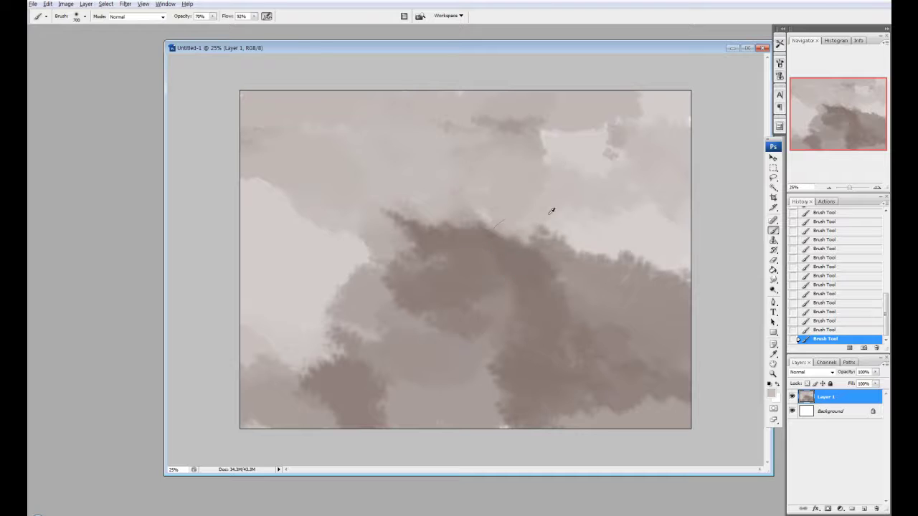
mouse_move(552, 211)
mouse_down()
mouse_move(536, 245)
mouse_move(394, 238)
mouse_move(315, 279)
mouse_move(595, 236)
mouse_up()
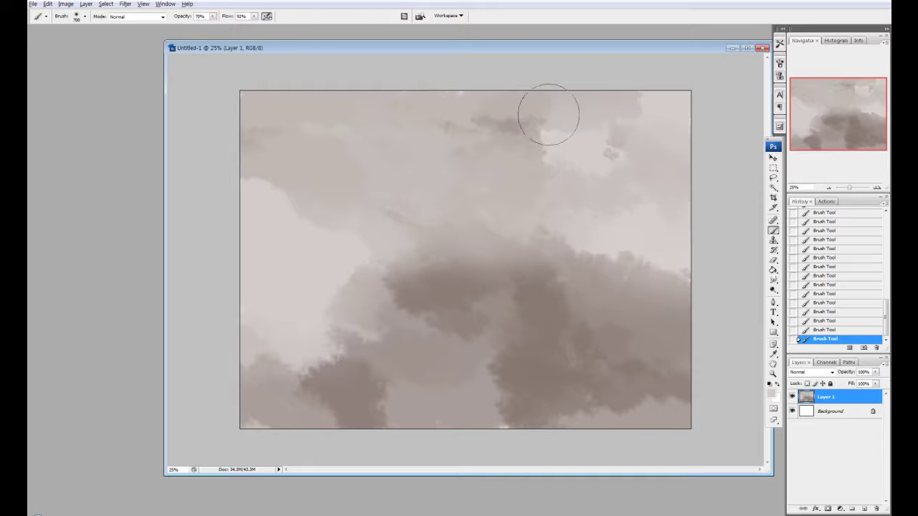
drag(549, 115, 431, 129)
Step: Change the foreground to a pale grey-blue and paint open sky over the upper part of the clouds
click(771, 392)
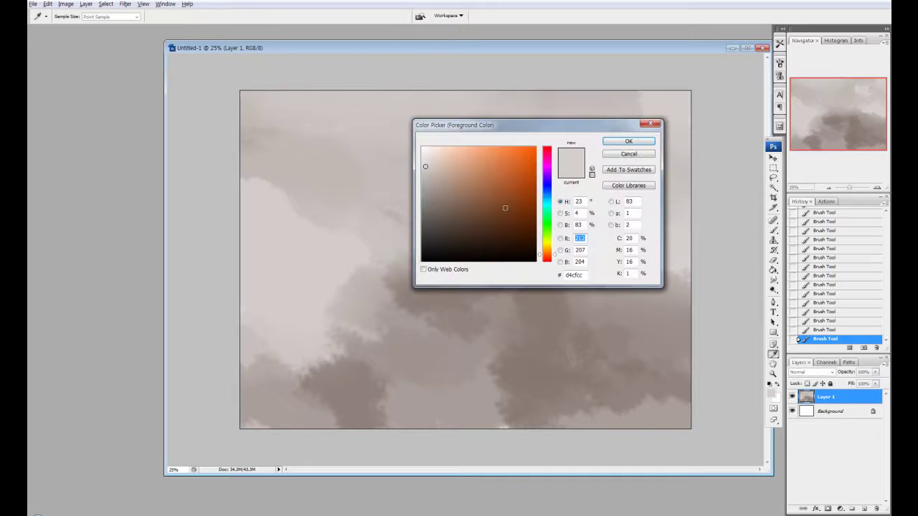
click(545, 196)
click(629, 141)
mouse_move(550, 164)
mouse_down()
mouse_move(498, 193)
mouse_move(427, 117)
mouse_move(485, 182)
mouse_move(607, 240)
mouse_move(556, 263)
mouse_move(596, 228)
mouse_move(505, 152)
mouse_move(456, 218)
mouse_move(560, 258)
mouse_move(603, 235)
mouse_move(660, 231)
mouse_move(510, 206)
mouse_move(541, 261)
mouse_up()
right_click(474, 232)
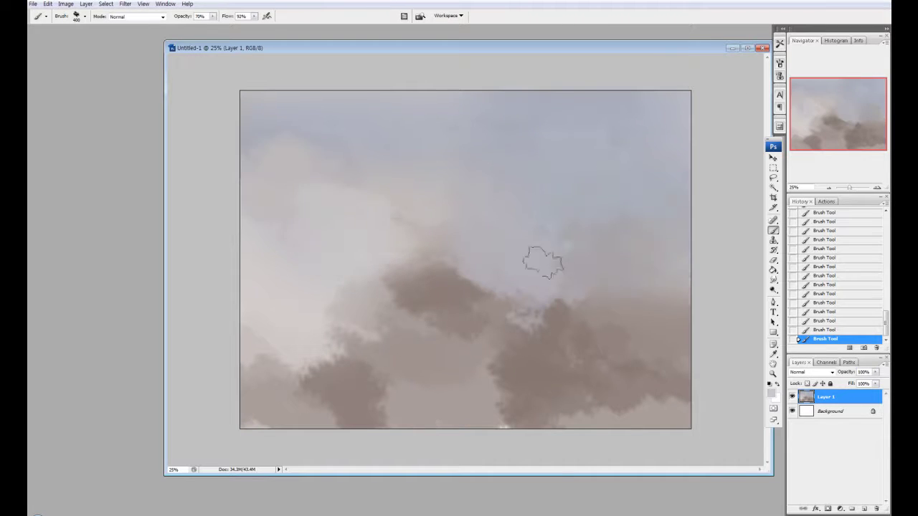
right_click(545, 262)
key(Escape)
Step: Add a new layer and paint rough dark brown hills across the foreground at the canvas's lower edge
key(ctrl+shift+alt+n)
click(772, 391)
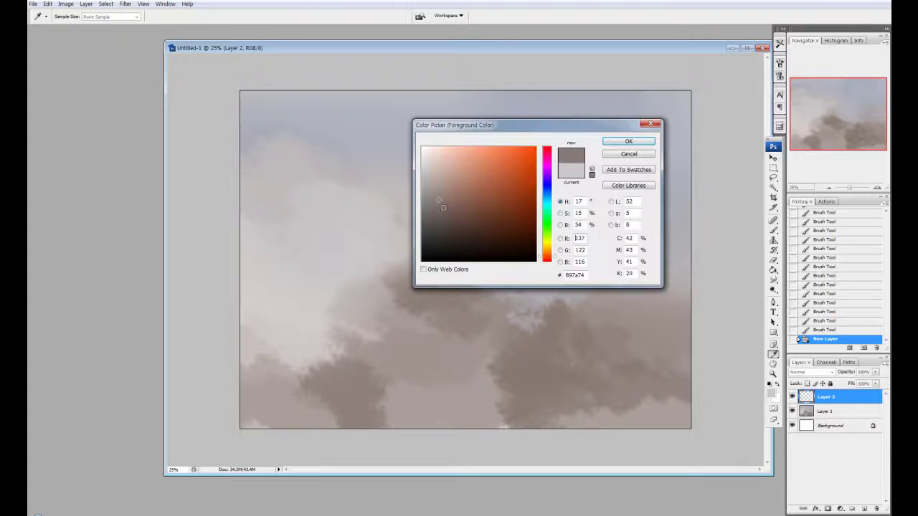
key(Return)
drag(244, 368, 369, 396)
drag(272, 360, 474, 406)
drag(244, 387, 570, 427)
drag(423, 363, 519, 368)
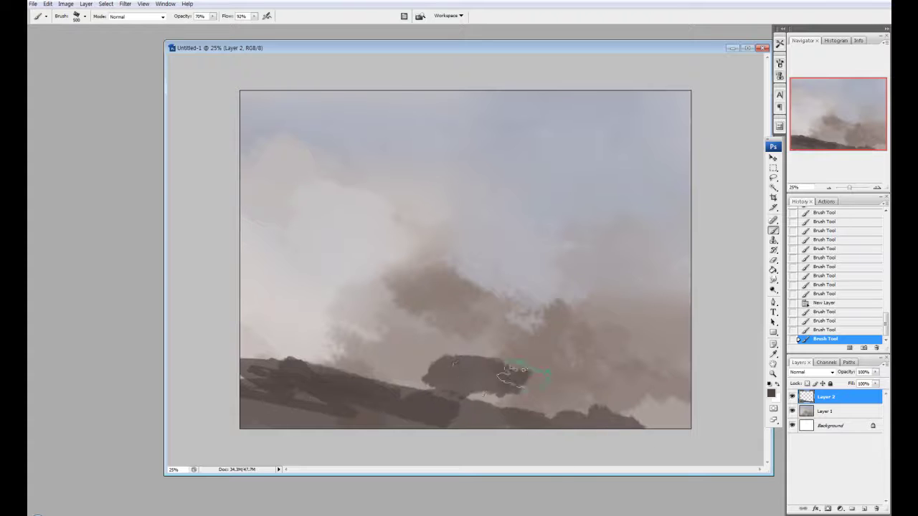
drag(365, 355, 502, 380)
mouse_move(535, 351)
mouse_down()
mouse_move(566, 402)
mouse_move(609, 360)
mouse_move(685, 341)
mouse_up()
Step: Erase the tops of the middle and right foreground hills into a smooth, rolling ridge line
key(e)
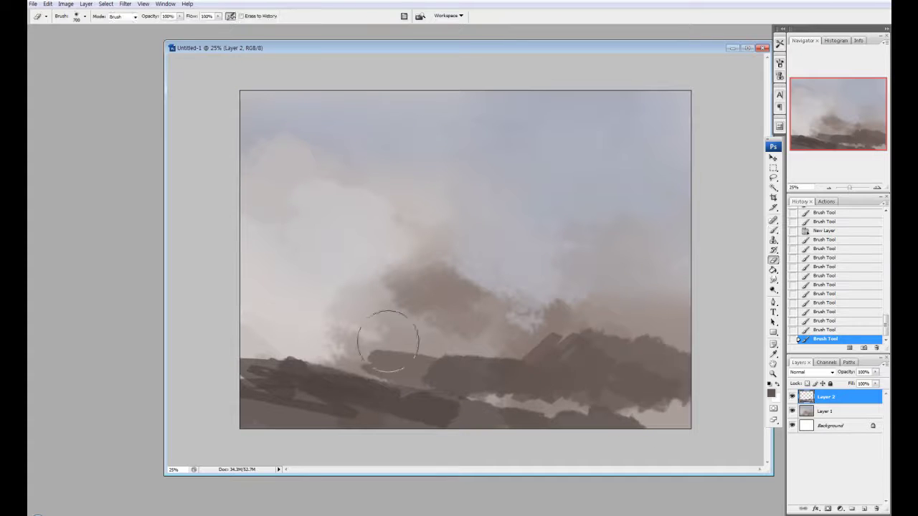
drag(391, 363, 517, 370)
drag(527, 355, 574, 341)
drag(617, 301, 684, 351)
key(b)
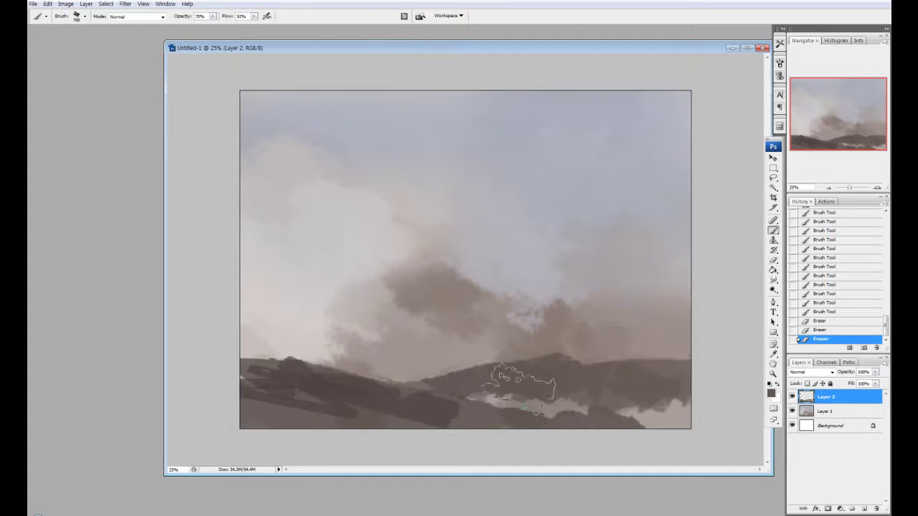
Step: Fill the light gaps in the foreground hills with dark brown and raise the ridge at the left
drag(624, 358, 507, 395)
drag(655, 409, 688, 429)
drag(241, 347, 459, 398)
drag(462, 412, 567, 402)
mouse_move(320, 394)
mouse_down()
mouse_move(244, 420)
mouse_move(551, 423)
mouse_up()
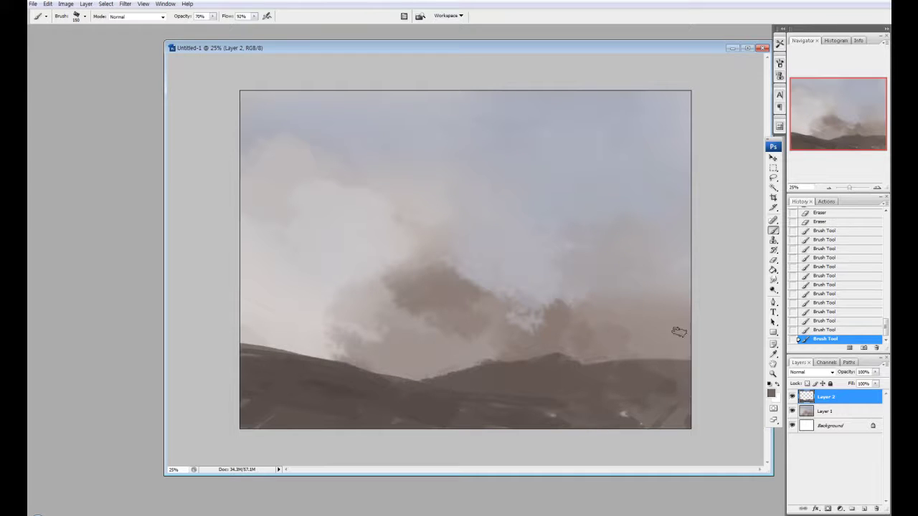
Step: Paint a tall dark tower rising from the foreground hills at the canvas's right edge and clean up its base
mouse_move(655, 287)
mouse_down()
mouse_move(633, 374)
mouse_move(643, 214)
mouse_move(636, 125)
mouse_move(634, 173)
mouse_move(674, 235)
mouse_move(656, 330)
mouse_move(623, 188)
mouse_move(632, 311)
mouse_move(666, 353)
mouse_up()
key(e)
mouse_move(603, 359)
mouse_down()
mouse_move(629, 256)
mouse_move(619, 344)
mouse_up()
key(b)
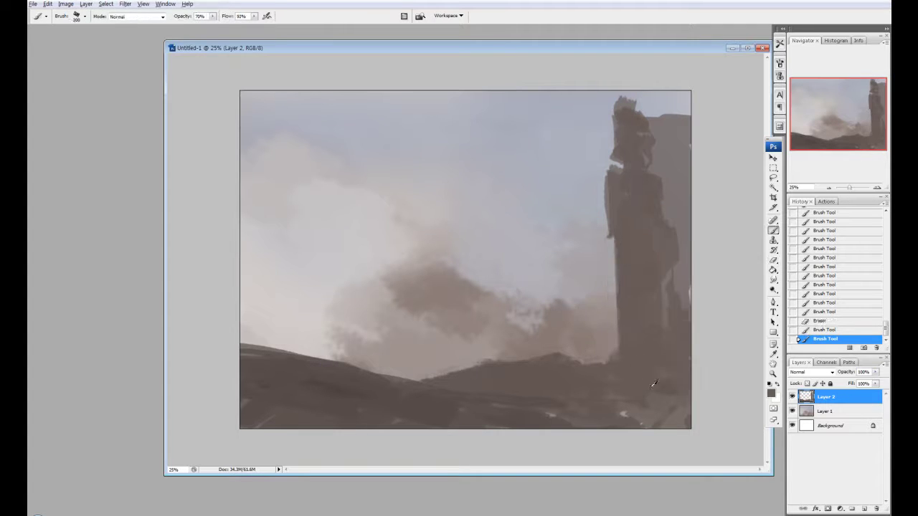
Step: Darken the right-hand tower along its height with the Burn tool
key(o)
drag(638, 129, 649, 344)
key(b)
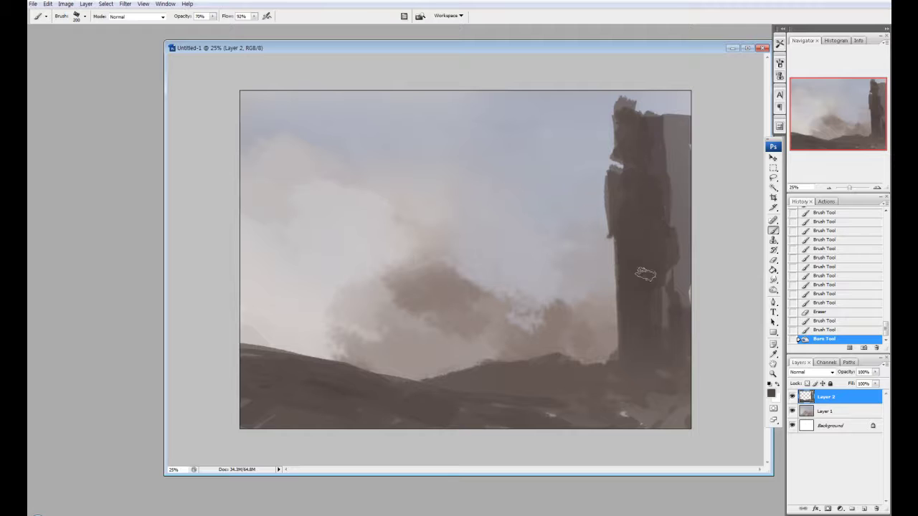
Step: Extend the dark tower to the canvas's top edge, widen its shaft and trim its left side with the Eraser
drag(621, 94, 624, 147)
drag(654, 90, 677, 215)
drag(615, 237, 614, 359)
drag(681, 251, 638, 294)
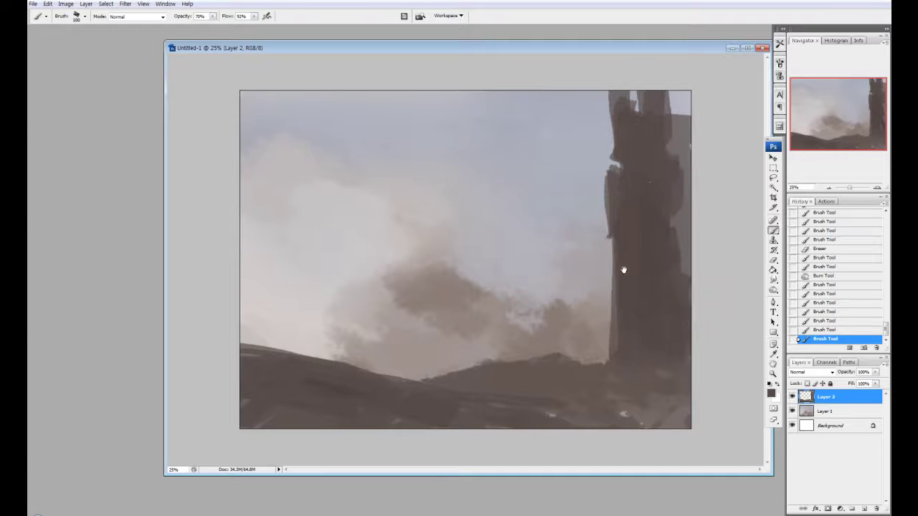
key(e)
drag(616, 172, 560, 222)
Step: Add a layer between the cloud layer and the foreground layer and paint a lighter grey-brown hill behind the ridge
click(850, 411)
key(b)
click(864, 508)
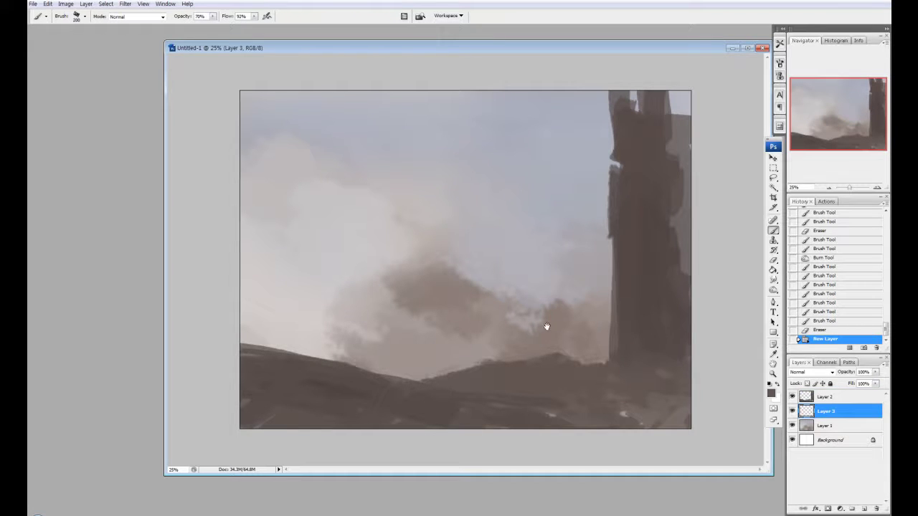
drag(402, 287, 254, 355)
drag(381, 344, 251, 301)
drag(244, 337, 359, 351)
mouse_move(337, 247)
mouse_down()
mouse_move(403, 330)
mouse_move(413, 273)
mouse_up()
Step: Reduce the brush size and sketch the distant castle's lower left walls and ledges above the hill
key(bracketleft)
key(bracketleft)
key(bracketleft)
key(bracketleft)
drag(339, 301, 343, 205)
mouse_move(337, 200)
mouse_down()
mouse_move(394, 205)
mouse_move(396, 269)
mouse_up()
mouse_move(301, 222)
mouse_down()
mouse_move(350, 250)
mouse_move(398, 179)
mouse_up()
Step: Paint the castle's tall central towers, with a high spire and horizontal ledges, above the left walls
mouse_move(362, 192)
mouse_down()
mouse_move(403, 186)
mouse_move(406, 115)
mouse_up()
drag(421, 197, 413, 111)
mouse_move(398, 210)
mouse_down()
mouse_move(395, 128)
mouse_move(456, 137)
mouse_up()
mouse_move(387, 186)
mouse_down()
mouse_move(416, 156)
mouse_move(471, 128)
mouse_up()
drag(434, 140, 441, 183)
drag(439, 188, 472, 183)
drag(398, 163, 395, 92)
mouse_move(435, 183)
mouse_down()
mouse_move(436, 260)
mouse_move(423, 276)
mouse_up()
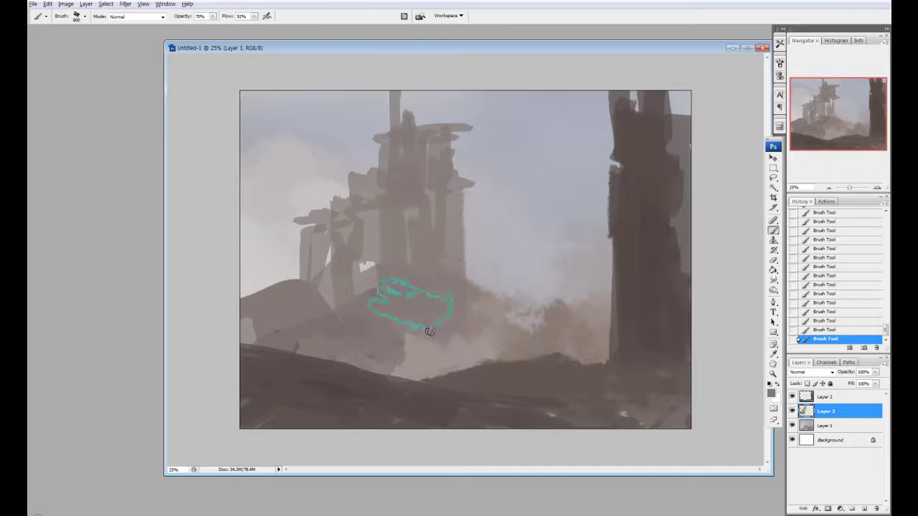
Step: Fill in the castle's left wing and add a tower and sloping walls on its right side
drag(373, 301, 362, 240)
key(bracketleft)
drag(309, 203, 338, 208)
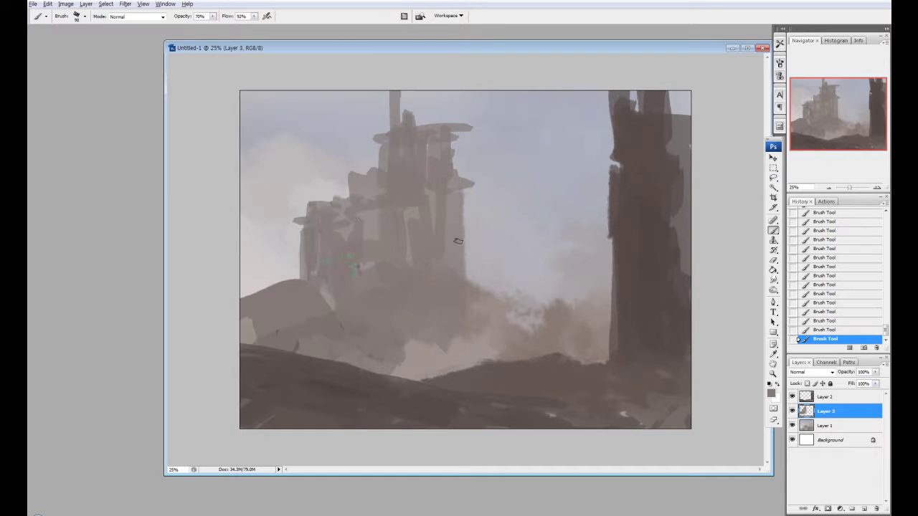
drag(473, 207, 476, 281)
mouse_move(485, 157)
mouse_down()
mouse_move(465, 157)
mouse_move(527, 260)
mouse_move(560, 237)
mouse_move(595, 269)
mouse_up()
Step: Enlarge the brush and fill the castle's lower walls and the hill slope down towards the right-hand tower
key(bracketright)
key(bracketright)
key(bracketright)
key(bracketright)
key(bracketright)
key(bracketright)
key(bracketright)
key(bracketright)
key(bracketright)
drag(473, 316, 566, 265)
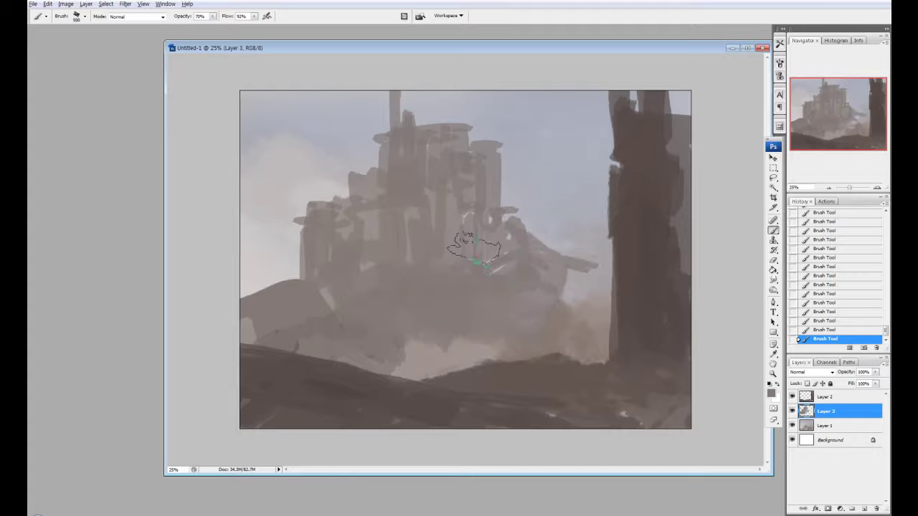
drag(452, 215, 516, 258)
drag(595, 294, 492, 380)
Step: Erase the castle's tall spire and the hill's left edge, and paint a small structure beside the left wing
key(e)
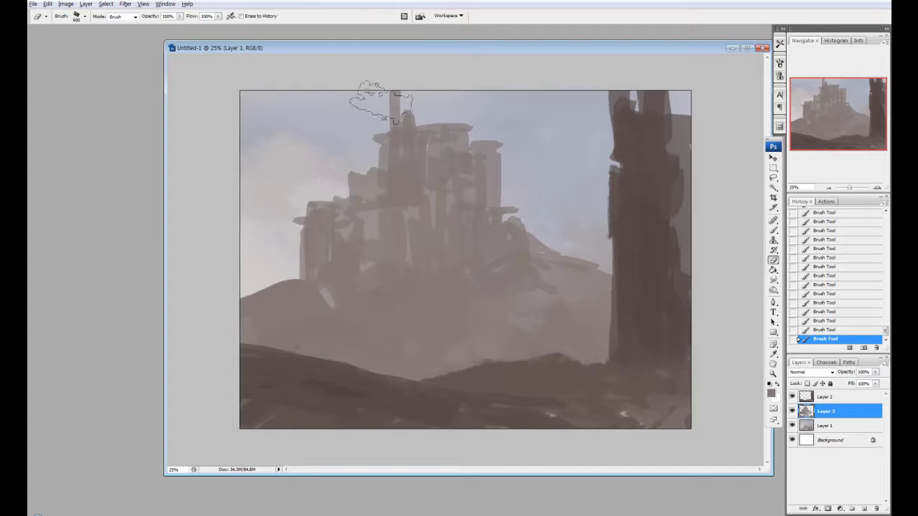
drag(368, 93, 398, 151)
mouse_move(269, 288)
mouse_down()
mouse_move(297, 236)
mouse_move(266, 280)
mouse_up()
key(e)
key(b)
drag(294, 251, 298, 212)
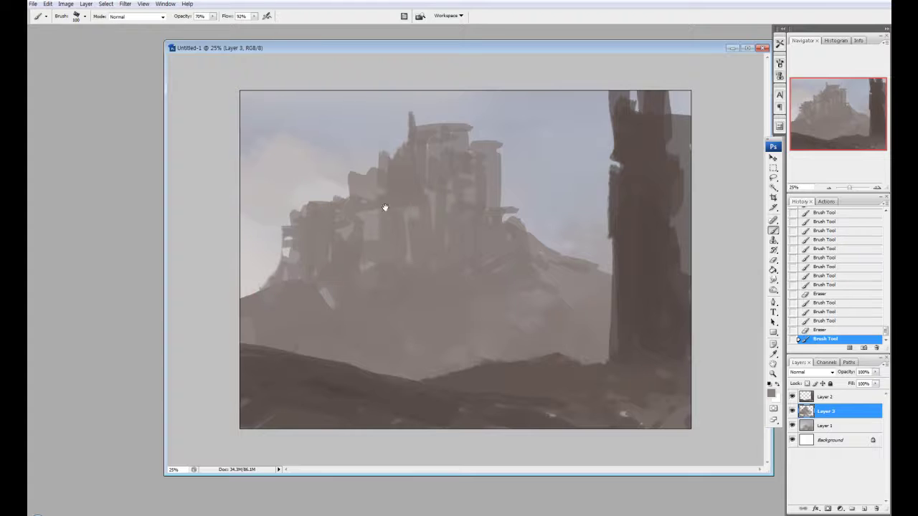
Step: Reshape the castle's skyline by erasing around the central tower and opening a gap to the tower on its right
drag(383, 205, 366, 148)
key(e)
mouse_move(418, 173)
mouse_down()
mouse_move(356, 181)
mouse_move(416, 170)
mouse_up()
key(b)
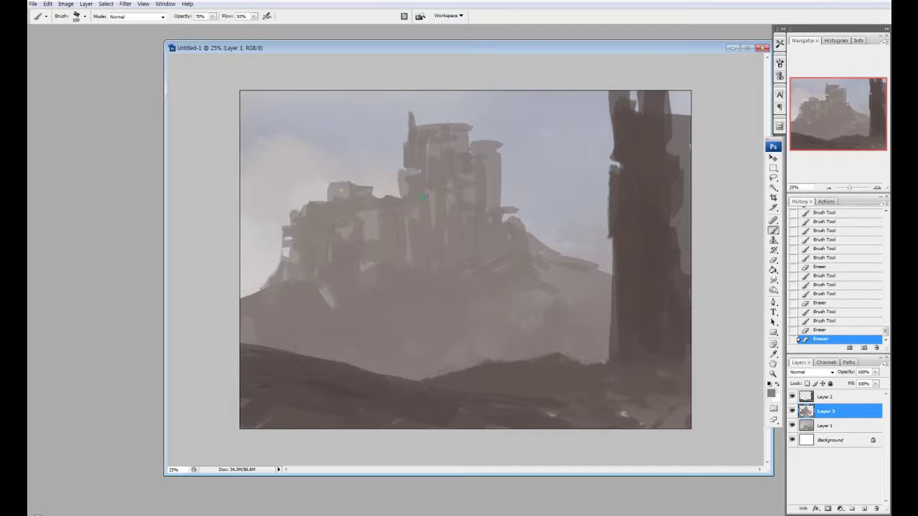
key(e)
drag(455, 129, 477, 165)
key(b)
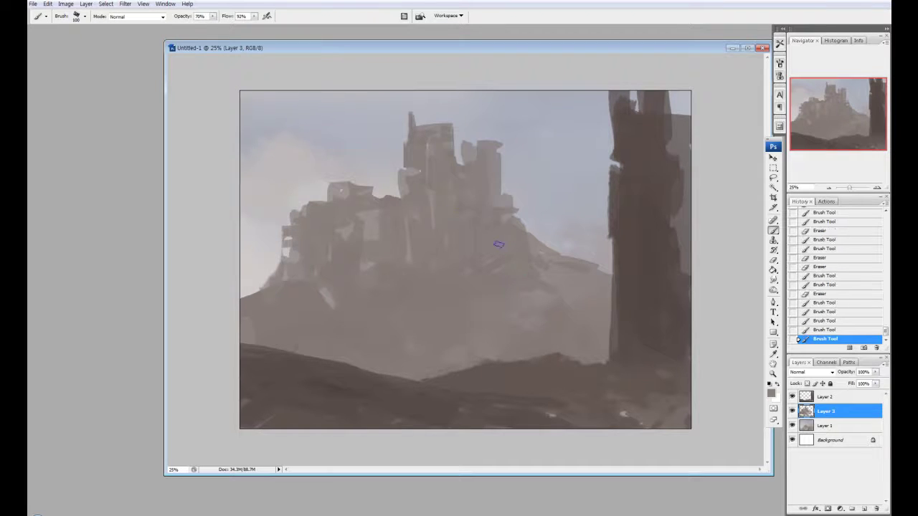
Step: Rework the castle's right slope and left wing with brush strokes and erase the outer right corner
drag(548, 258, 511, 200)
key(e)
key(b)
mouse_move(290, 260)
mouse_down()
mouse_move(287, 212)
mouse_move(308, 186)
mouse_move(338, 241)
mouse_up()
key(e)
drag(502, 208, 535, 244)
key(b)
Step: Paint broader wall masses over the castle's left wing and touch up the right side
drag(365, 219, 362, 269)
drag(301, 237, 358, 279)
mouse_move(301, 230)
mouse_down()
mouse_move(373, 237)
mouse_move(365, 265)
mouse_up()
mouse_move(513, 248)
mouse_down()
mouse_move(484, 247)
mouse_move(527, 187)
mouse_move(516, 247)
mouse_up()
Step: Erase the sky edge left of the central tower and paint and trim stacked ledges on the left wing
key(e)
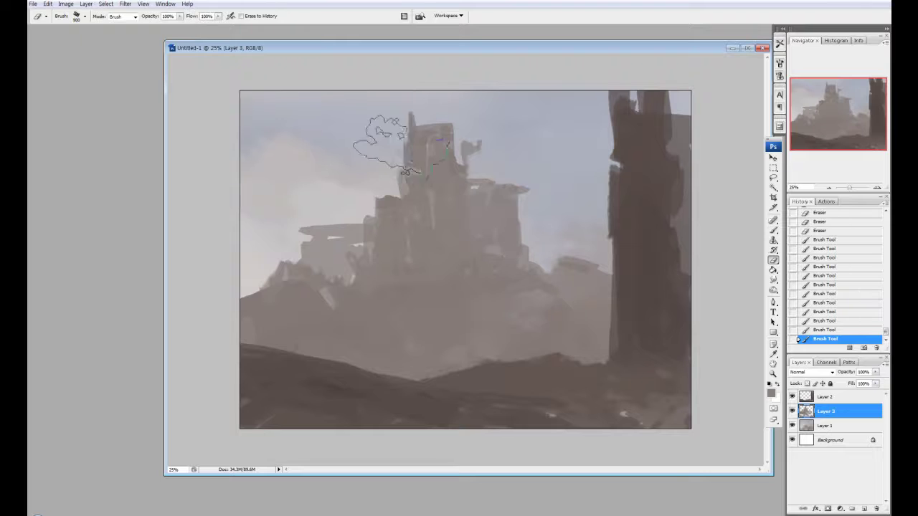
mouse_move(402, 158)
mouse_down()
mouse_move(405, 194)
mouse_move(315, 212)
mouse_up()
key(b)
drag(315, 222, 384, 216)
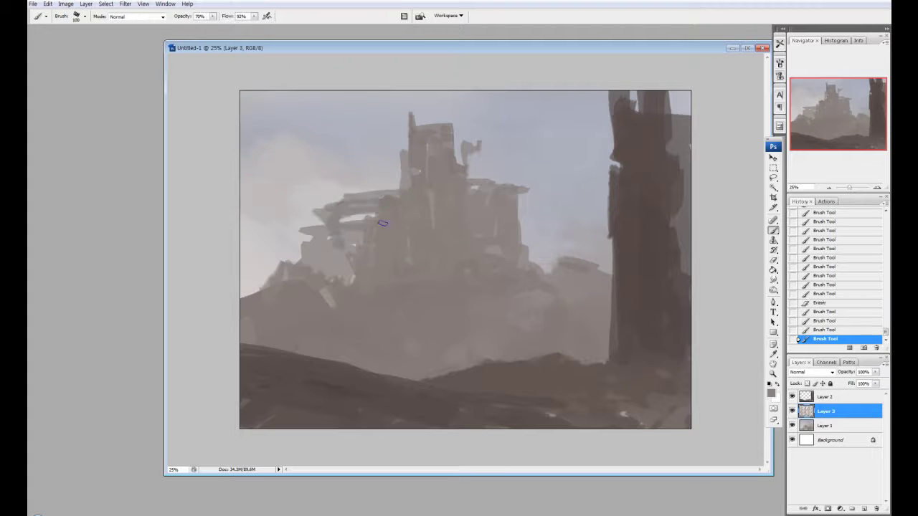
key(e)
drag(316, 204, 380, 203)
Step: Extend the castle's right wing with low walls and a slim tower, and refine the skyline's edges
key(b)
drag(527, 201, 530, 269)
drag(534, 235, 587, 271)
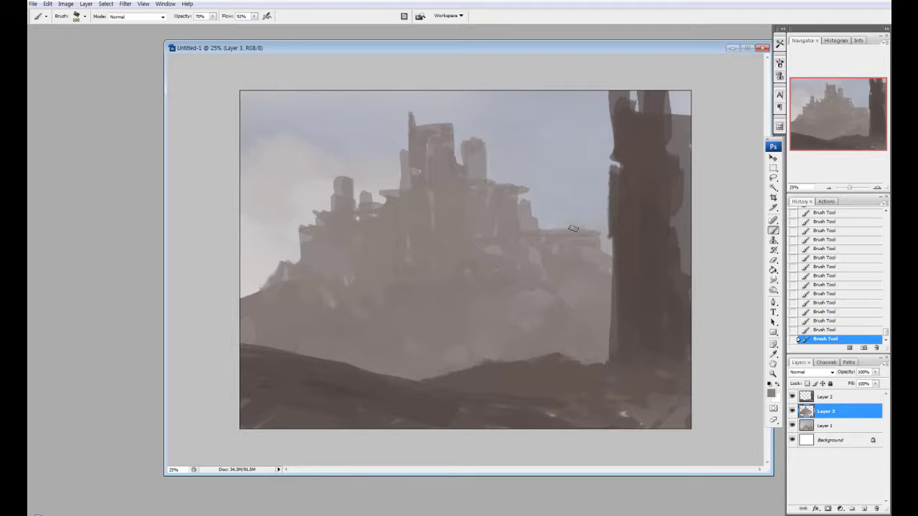
drag(562, 229, 561, 195)
key(e)
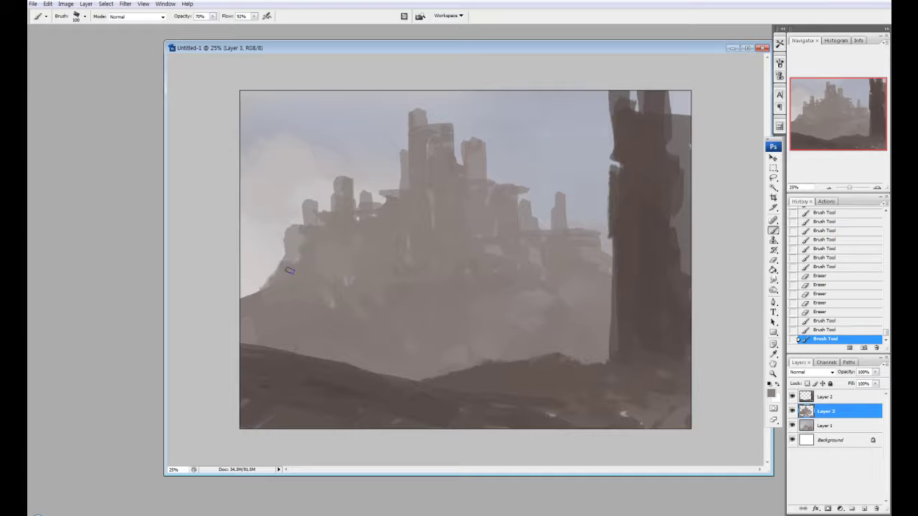
Step: Darken the castle and its hillside with a large Burn tool set to Midtones
key(o)
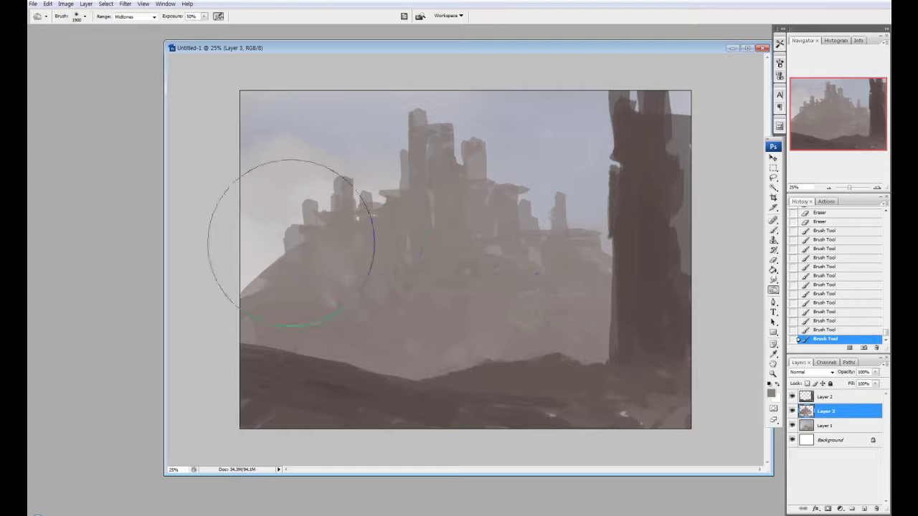
drag(263, 242, 509, 287)
Step: Set the foreground colour to #b09a92 and paint a pale path and open ground between the castle and the foreground ridge
key(i)
click(770, 389)
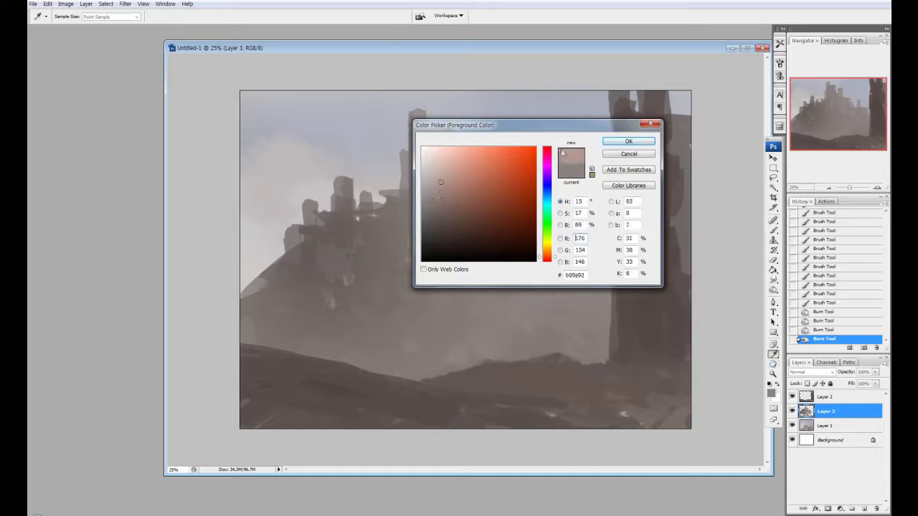
key(Return)
key(b)
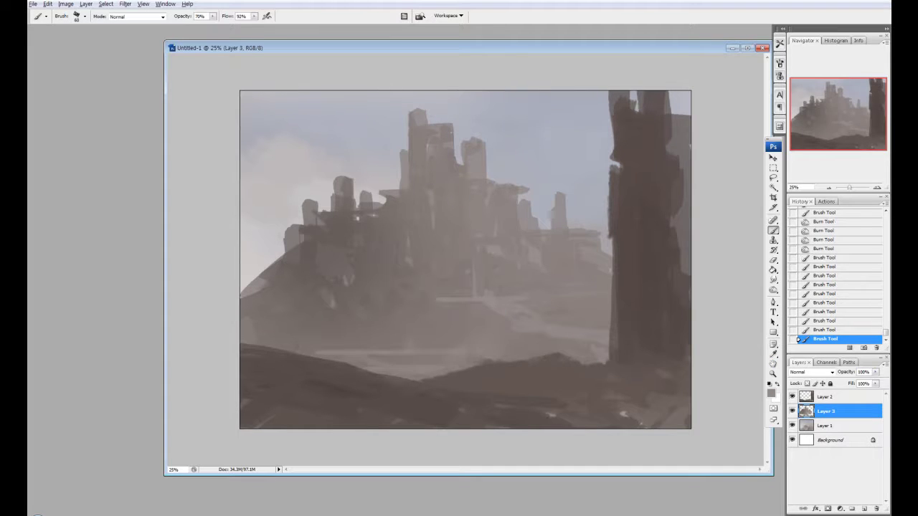
key(bracketright)
key(bracketright)
key(bracketright)
key(bracketright)
key(bracketright)
drag(421, 368, 561, 335)
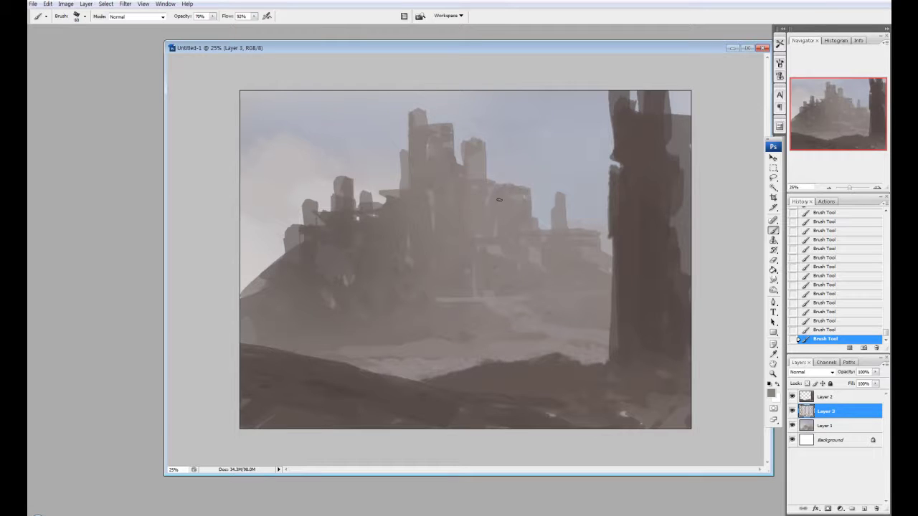
Step: Add small turrets to the castle's central tower and erase the left towers into thinner, broken shapes
key(e)
key(b)
drag(423, 111, 455, 157)
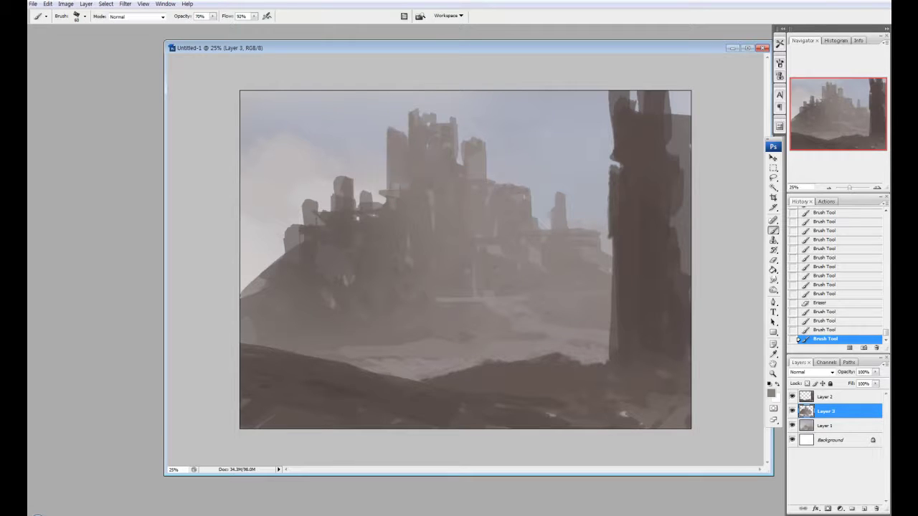
key(e)
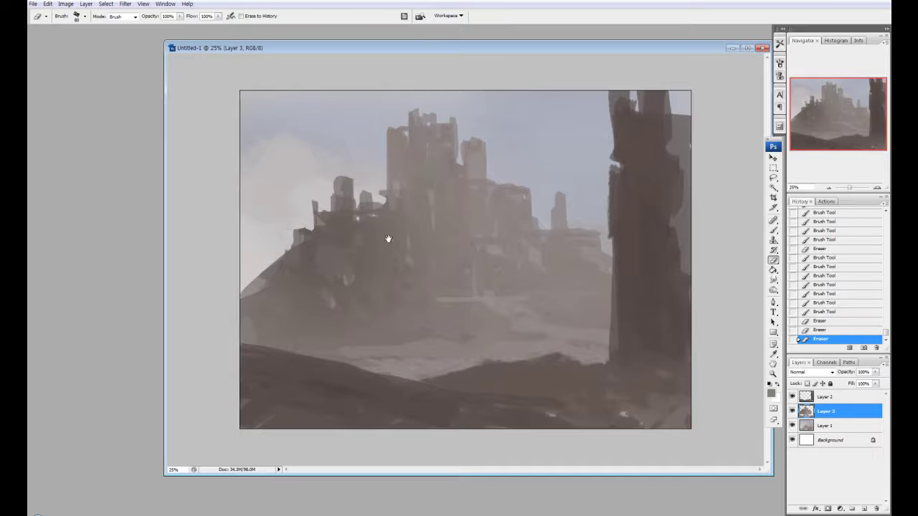
key(b)
Step: Duplicate the foreground layer, set the copy's blending mode to Multiply and lower its opacity to 57%
ctrl+click(805, 397)
key(ctrl+d)
mouse_move(825, 396)
mouse_down()
mouse_move(872, 480)
mouse_move(864, 508)
mouse_up()
click(812, 372)
click(817, 183)
click(875, 372)
drag(878, 385, 861, 385)
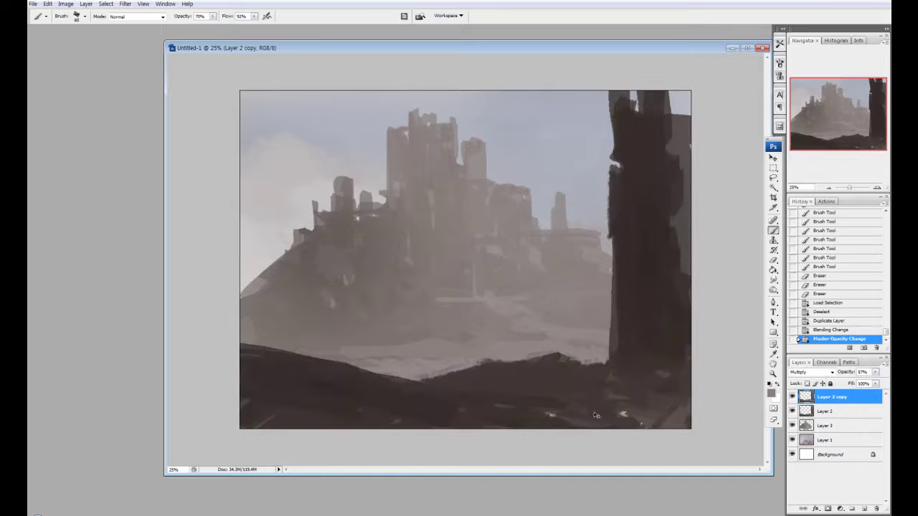
Step: Merge the Multiply copy into the foreground layer and brush dark strokes over the lower-right ground and the tall tower's right side
key(ctrl+e)
drag(618, 423, 652, 413)
drag(678, 266, 692, 144)
Step: Load the foreground layer's outline as a selection and add a new layer set to Overlay above it
ctrl+click(806, 397)
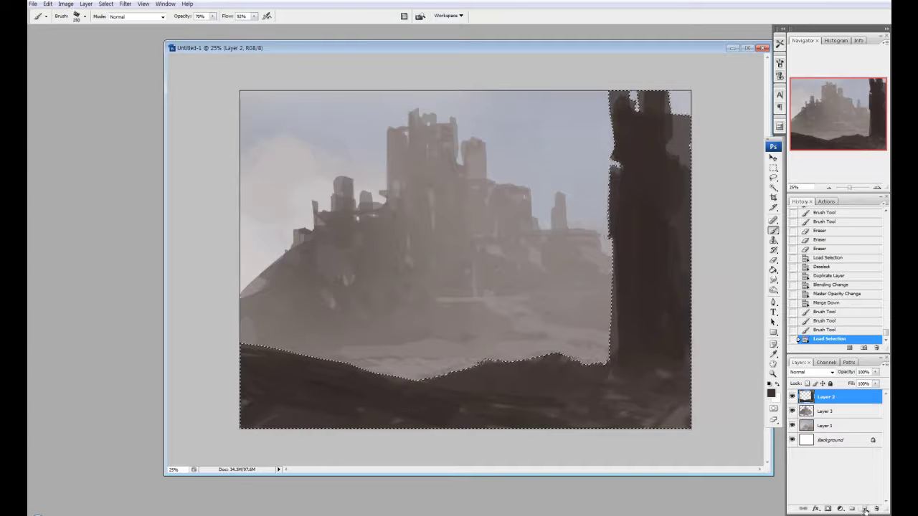
click(866, 509)
click(812, 372)
click(818, 263)
Step: Paint dark blue-grey tones, starting with #454a54, over the selected tower and foreground ridge, deselect and merge the Overlay layer down
click(771, 393)
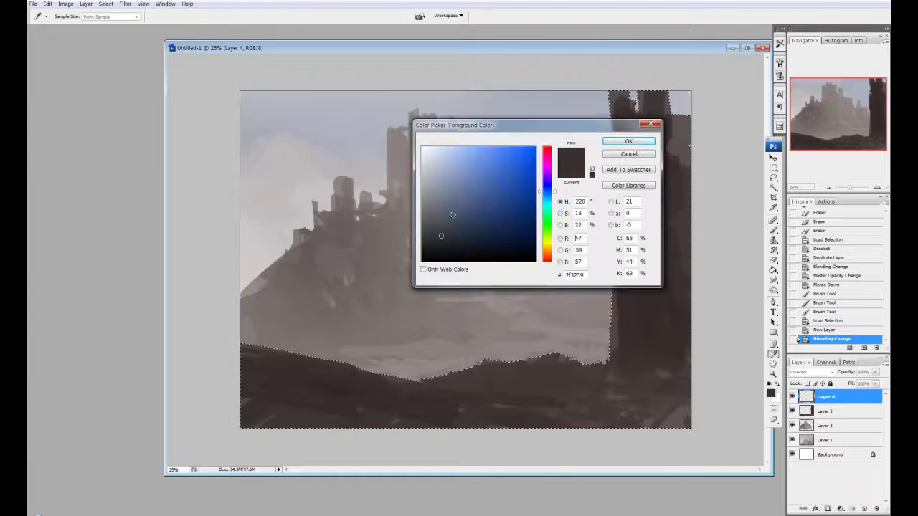
click(441, 224)
click(629, 141)
mouse_move(646, 215)
mouse_down()
mouse_move(656, 303)
mouse_move(513, 389)
mouse_up()
click(771, 393)
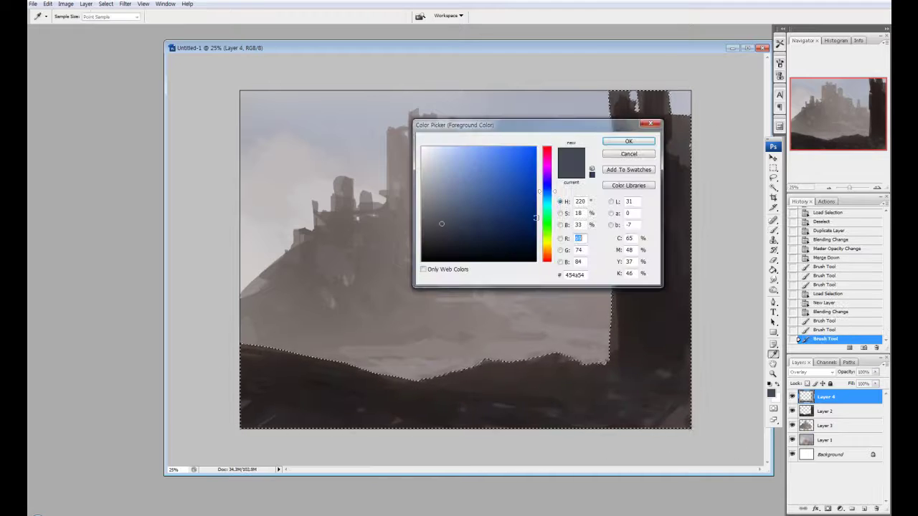
click(628, 141)
mouse_move(645, 215)
mouse_down()
mouse_move(651, 180)
mouse_move(646, 388)
mouse_up()
key(ctrl+d)
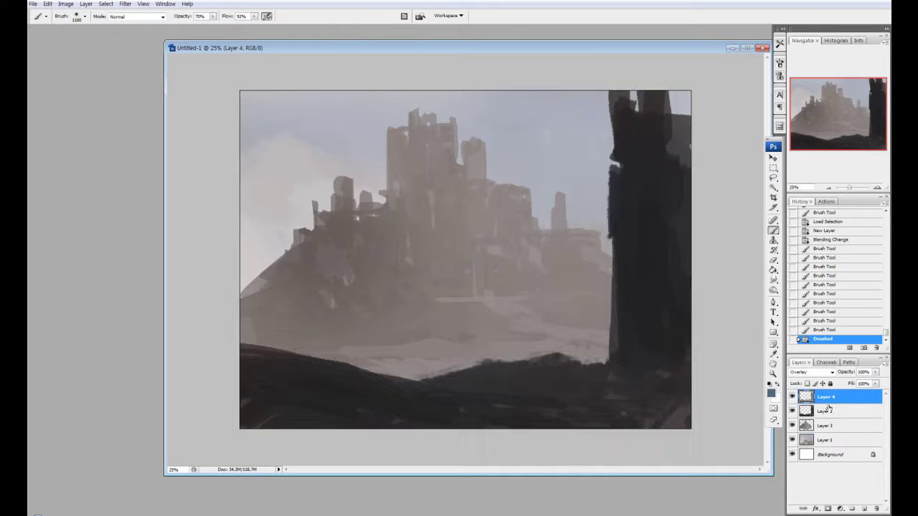
key(ctrl+e)
Step: Duplicate the castle layer, set the copy to Multiply, lower its opacity and merge it back down
click(824, 411)
key(ctrl+j)
click(812, 372)
click(803, 185)
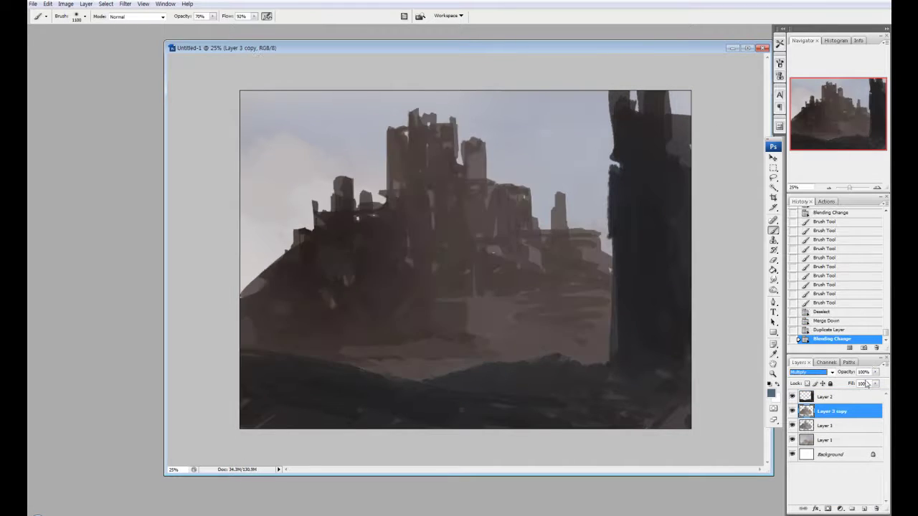
drag(874, 373, 857, 383)
key(ctrl+e)
Step: Add a new layer above the castle layer with the castle's outline selected and choose a sandy tan foreground colour
click(853, 509)
right_click(607, 334)
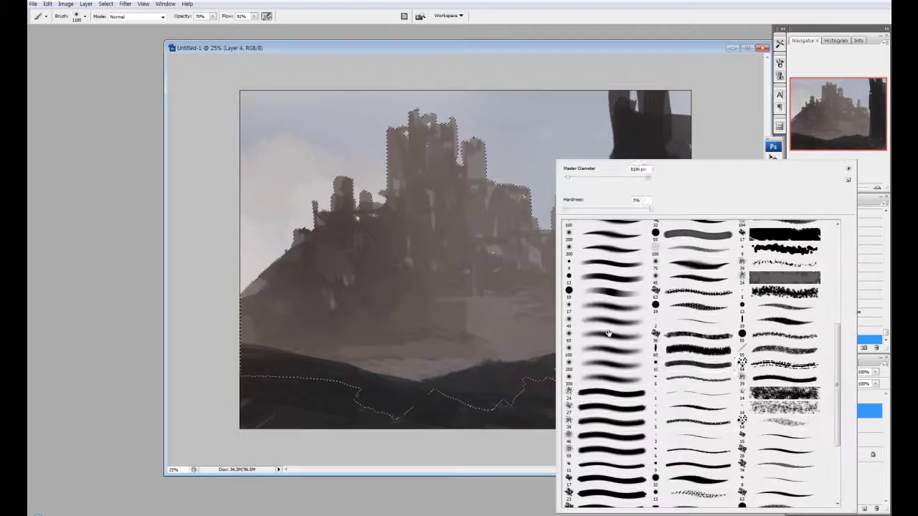
scroll(703, 344, down, 5)
key(Escape)
key(i)
click(771, 391)
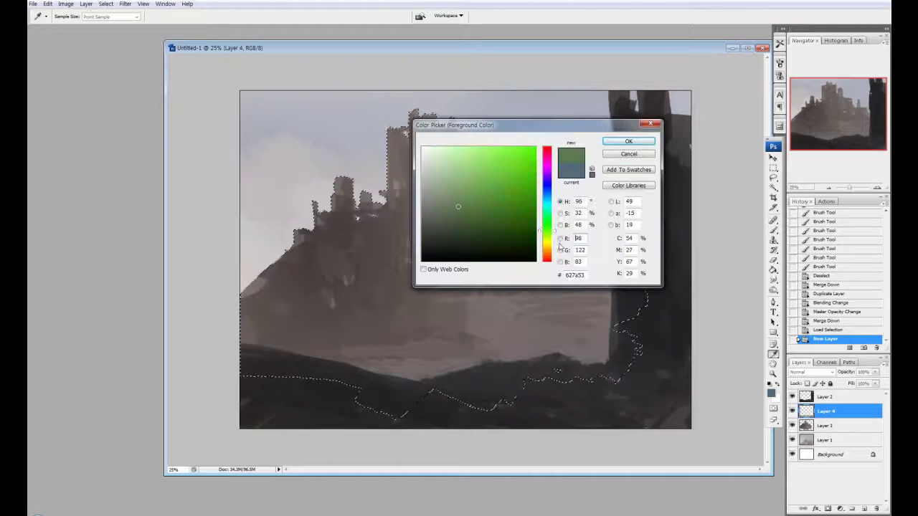
key(Return)
Step: Paint sandy sunlight over the castle's towers and main walls inside the selection
key(b)
drag(559, 198, 560, 226)
mouse_move(502, 188)
mouse_down()
mouse_move(511, 231)
mouse_move(529, 228)
mouse_up()
drag(490, 153, 473, 236)
drag(448, 122, 456, 243)
drag(531, 190, 422, 195)
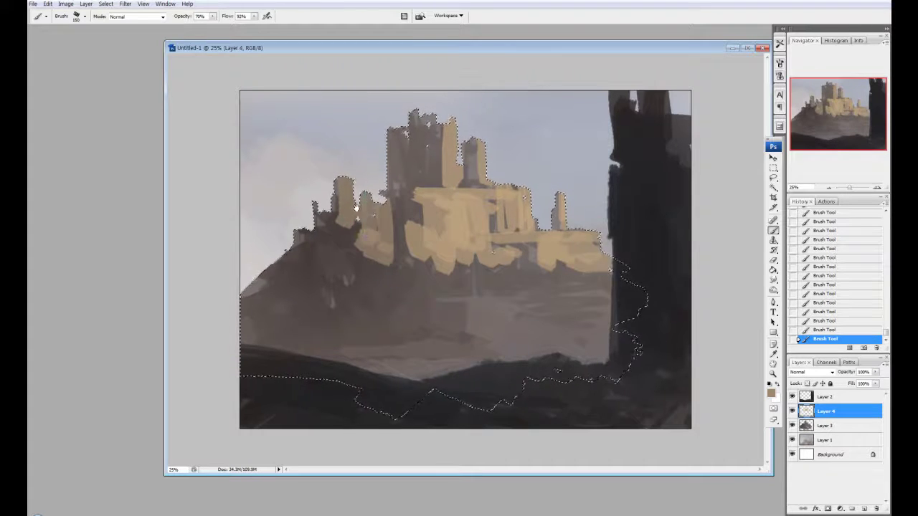
Step: Erase and repaint the sandy light along the castle's left walls to refine its edge
key(e)
drag(357, 208, 366, 229)
key(b)
mouse_move(362, 216)
mouse_down()
mouse_move(373, 237)
mouse_move(358, 215)
mouse_up()
key(e)
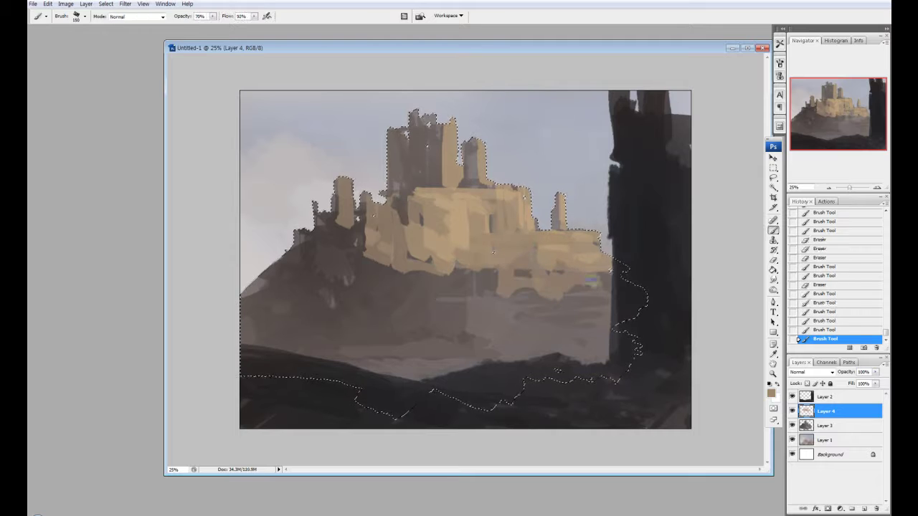
Step: Break up the sandy light on the towers and walls with different eraser tips and extend it down the right slope
key(e)
right_click(481, 158)
click(710, 359)
key(Return)
mouse_move(421, 184)
mouse_down()
mouse_move(511, 316)
mouse_move(495, 255)
mouse_up()
key(b)
key(e)
mouse_move(413, 151)
mouse_down()
mouse_move(471, 153)
mouse_move(584, 283)
mouse_up()
right_click(498, 159)
key(Return)
key(b)
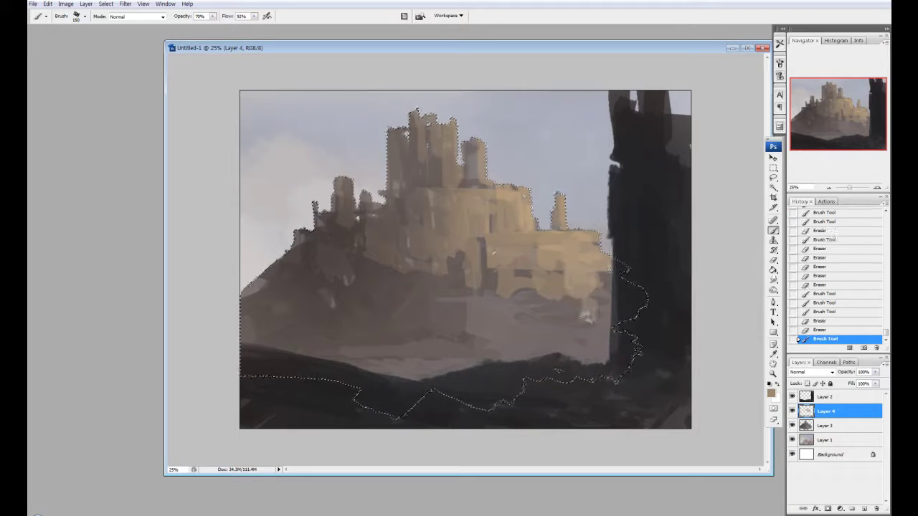
drag(511, 278, 513, 322)
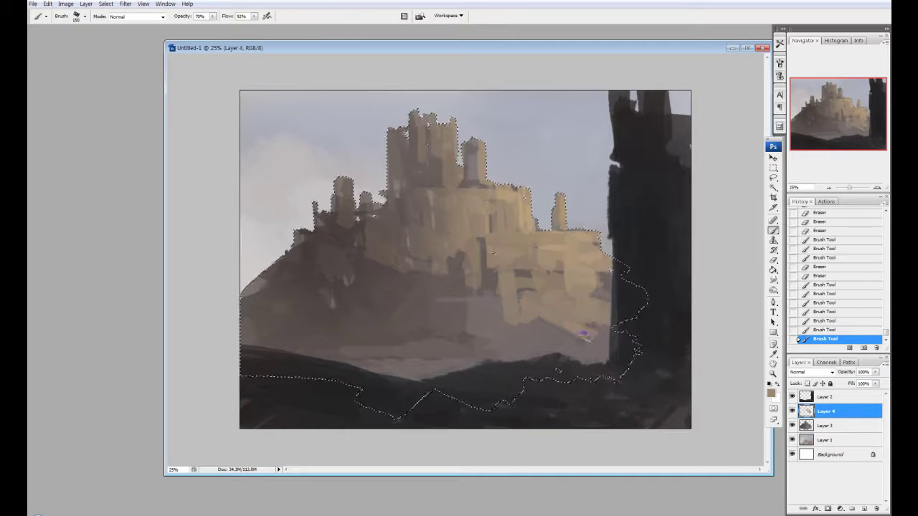
click(48, 3)
click(51, 69)
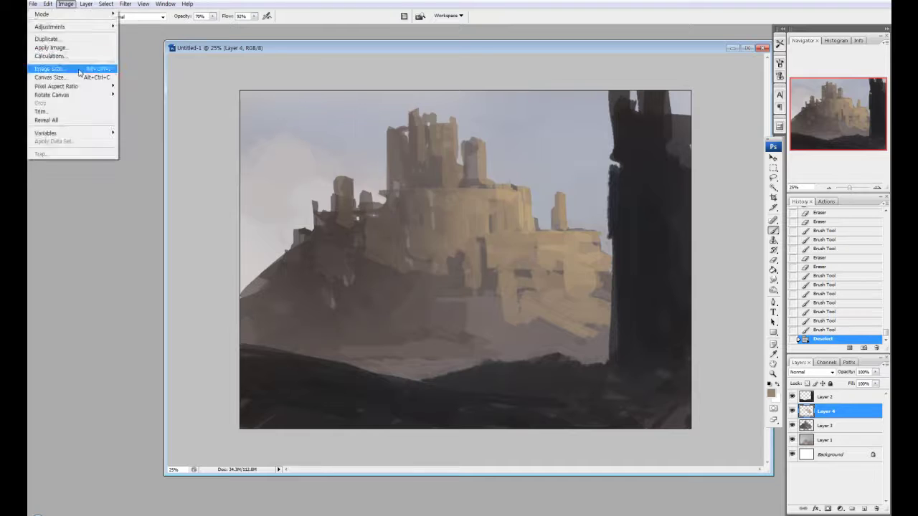
click(79, 69)
key(Escape)
Step: Select all painted layers from Layer 2 to Layer 1 and squash them vertically with Free Transform
shift+click(825, 440)
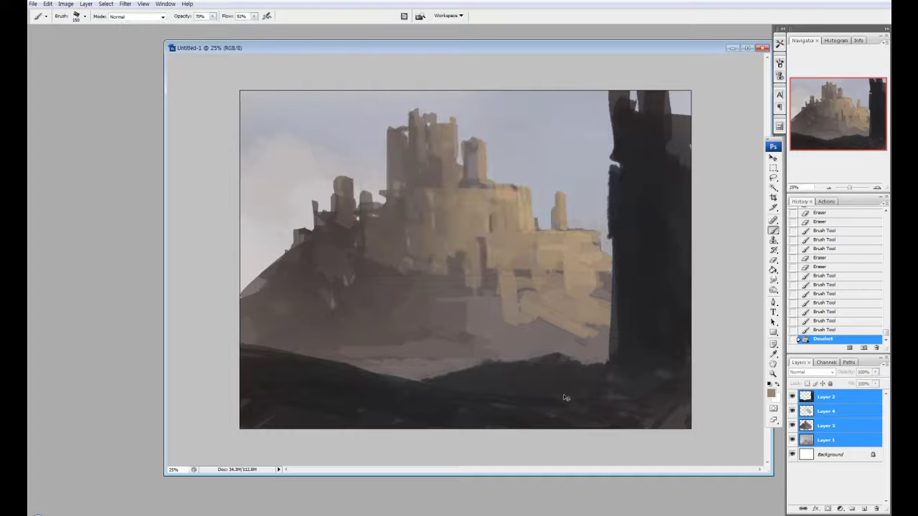
key(ctrl+t)
drag(466, 429, 466, 406)
key(Return)
key(b)
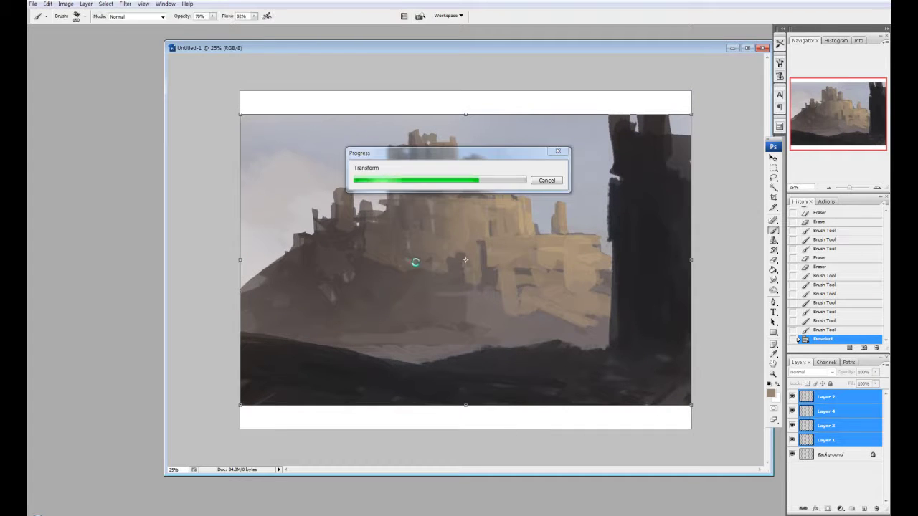
Step: Set the canvas width to 5000 pixels and stretch the selected layers horizontally to widen the scene
click(65, 3)
click(50, 77)
click(485, 174)
click(475, 178)
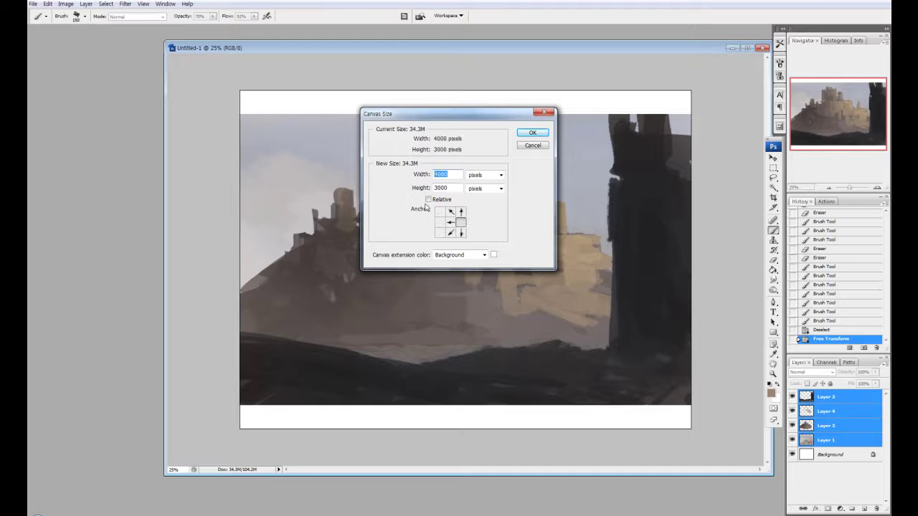
text(500.0)
key(Return)
key(ctrl+t)
drag(297, 259, 225, 260)
key(Return)
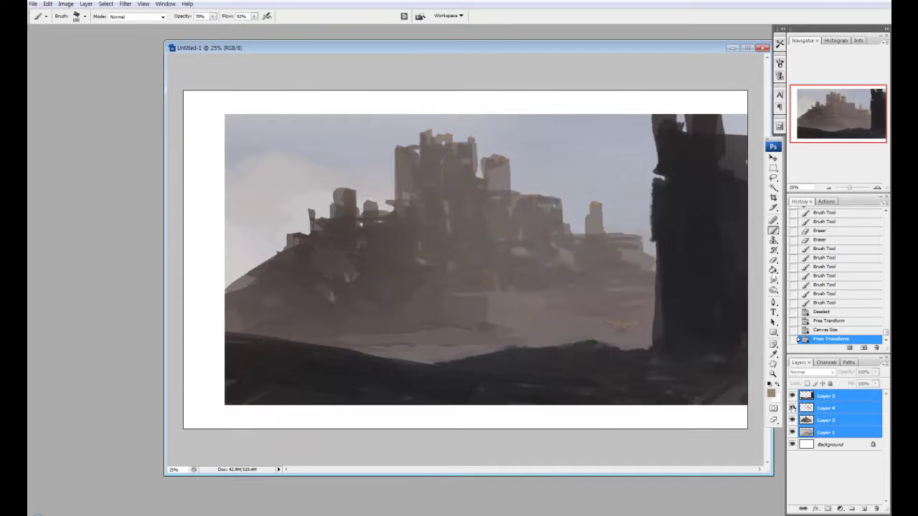
Step: Compare the castle with and without the sunlight layer and merge that layer into the castle layer
key(ctrl+r)
click(803, 406)
key(ctrl+r)
key(ctrl+e)
Step: Select the painted area with a rectangular marquee and crop the image to it, removing the white borders
key(m)
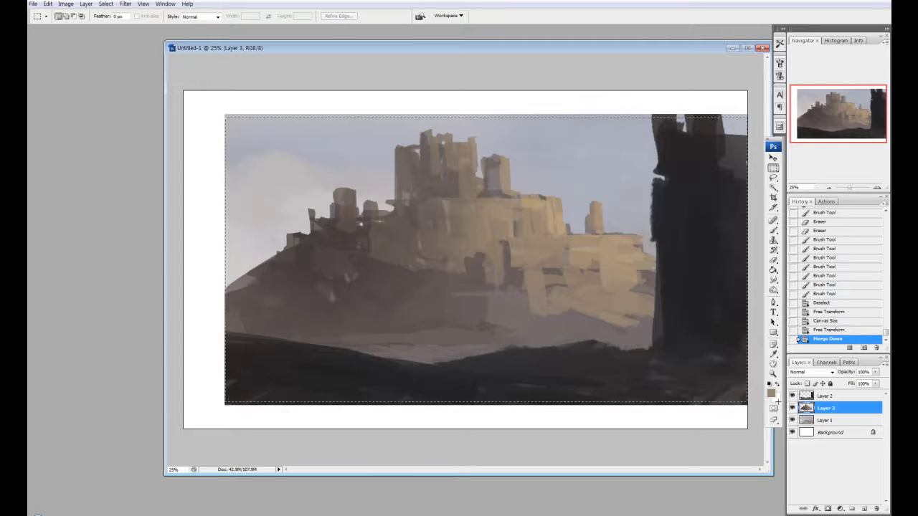
click(66, 3)
click(44, 100)
key(ctrl+d)
Step: Refine the castle's sunlit right walls with brush and eraser and add a short tower near the dark foreground tower
key(b)
mouse_move(657, 299)
mouse_down()
mouse_move(620, 300)
mouse_move(630, 320)
mouse_up()
key(e)
drag(502, 201, 506, 227)
key(b)
mouse_move(545, 204)
mouse_down()
mouse_move(545, 231)
mouse_move(600, 262)
mouse_move(602, 276)
mouse_up()
key(e)
key(b)
mouse_move(581, 230)
mouse_down()
mouse_move(598, 280)
mouse_move(638, 302)
mouse_up()
Step: Paint broad sandy bands of light across the hillside below the castle walls
mouse_move(581, 273)
mouse_down()
mouse_move(630, 291)
mouse_move(581, 315)
mouse_up()
drag(552, 319, 509, 329)
drag(470, 304, 402, 316)
drag(502, 315, 459, 324)
drag(412, 301, 393, 310)
drag(338, 292, 443, 295)
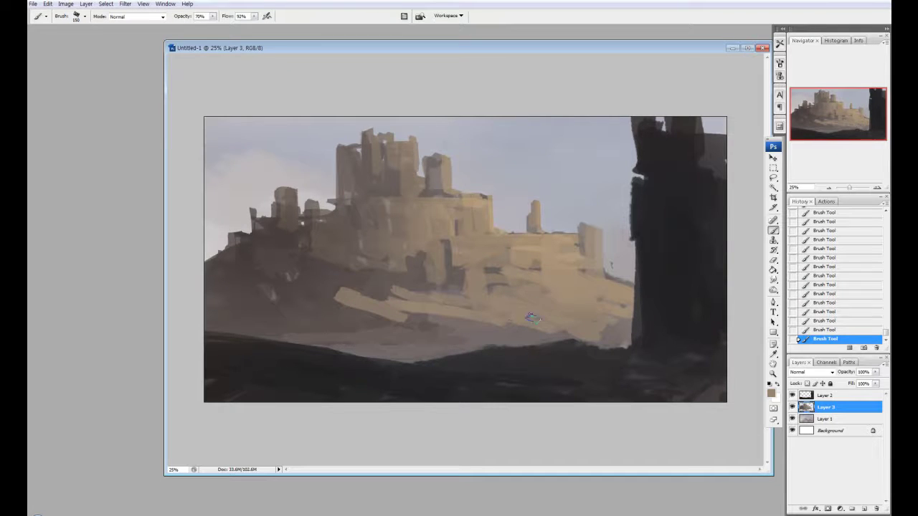
Step: Erase parts of the castle's central keep to leave separate, narrower ruined towers
right_click(460, 320)
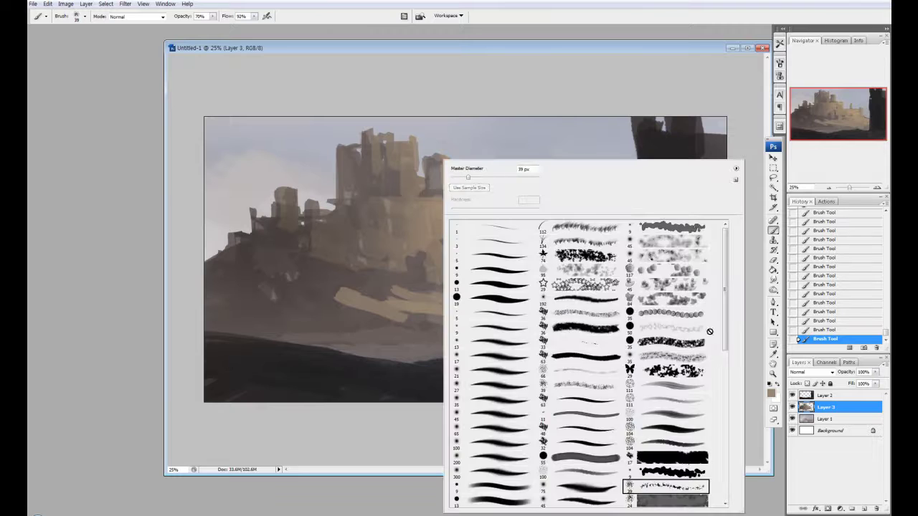
key(e)
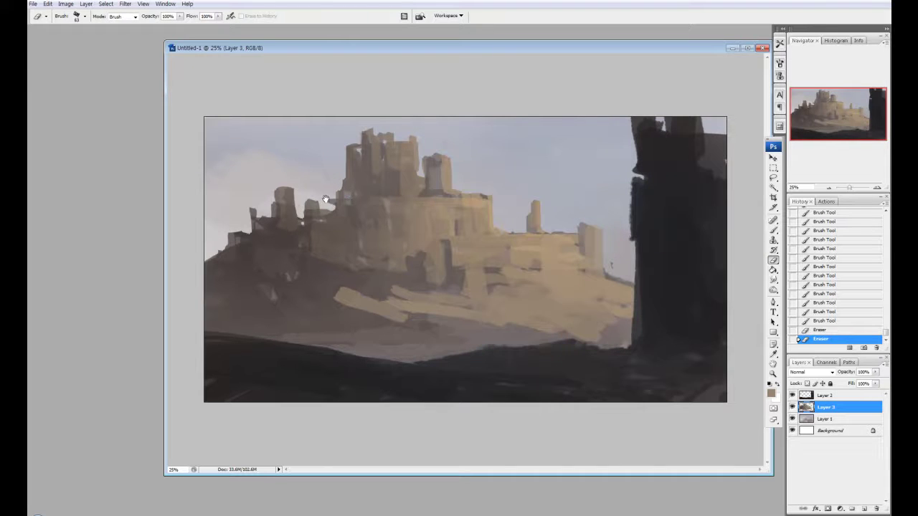
key(alt+f)
key(Escape)
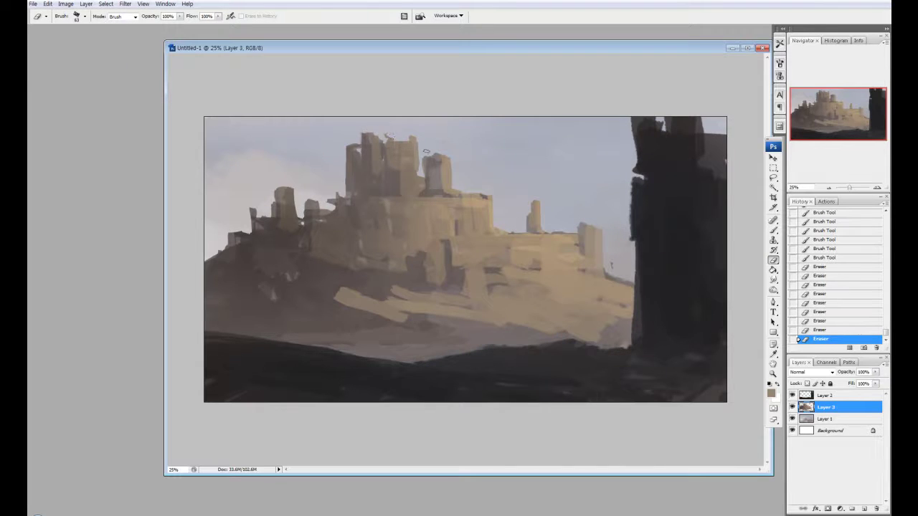
key(b)
key(e)
drag(353, 185, 347, 151)
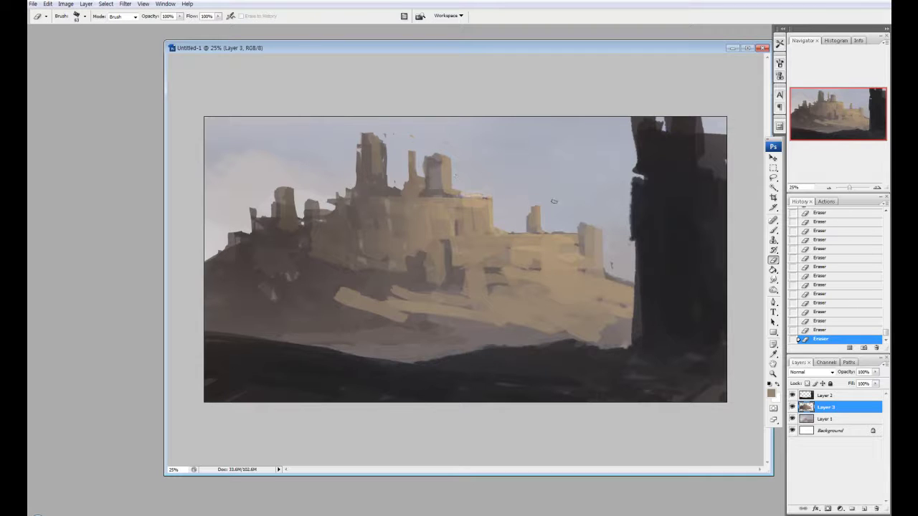
Step: Choose another brush tip and paint a grey pointed arch beside the castle's left tower
key(b)
mouse_move(300, 216)
mouse_down()
mouse_move(299, 175)
mouse_move(285, 187)
mouse_up()
right_click(286, 187)
scroll(559, 323, down, 3)
double_click(549, 442)
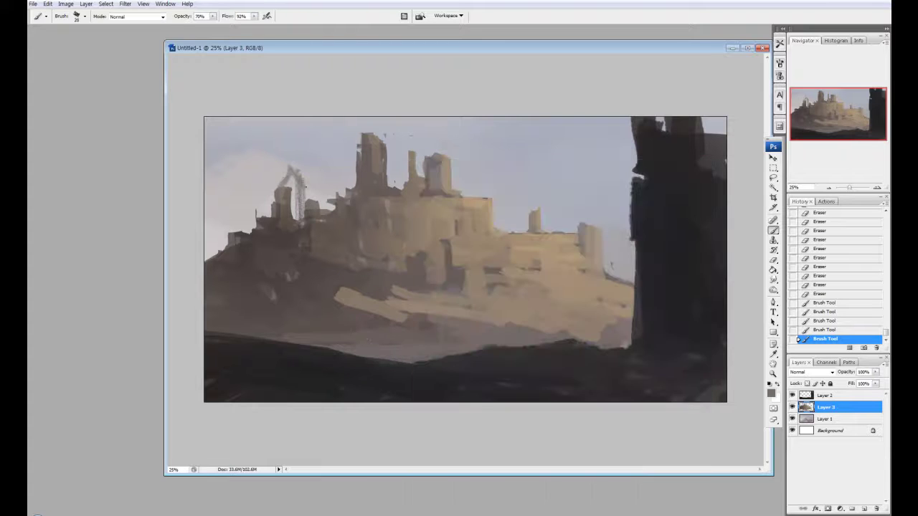
Step: Carve the pointed arch's opening with the eraser and repaint the broken wall linking it to the castle
key(e)
mouse_move(338, 215)
mouse_down()
mouse_move(326, 169)
mouse_move(290, 167)
mouse_up()
key(b)
key(e)
drag(311, 225, 311, 209)
key(b)
drag(303, 221, 324, 219)
drag(304, 224, 323, 216)
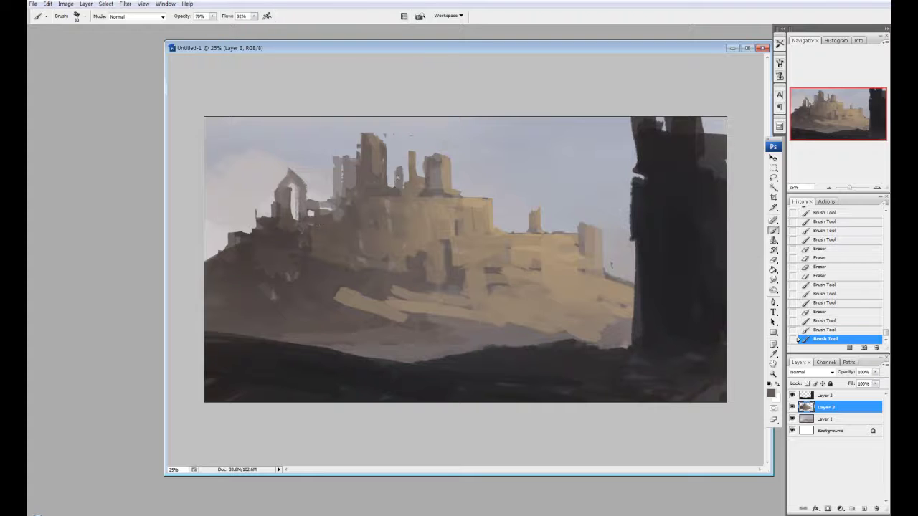
Step: Paint pale grey ruined structures between and beside the castle's upper towers and trim their right edge with the eraser
mouse_move(367, 141)
mouse_down()
mouse_move(380, 131)
mouse_move(413, 193)
mouse_up()
mouse_move(437, 154)
mouse_down()
mouse_move(451, 185)
mouse_move(488, 192)
mouse_move(454, 190)
mouse_move(432, 143)
mouse_up()
key(e)
key(b)
key(e)
drag(477, 174, 474, 178)
drag(474, 178, 472, 183)
key(b)
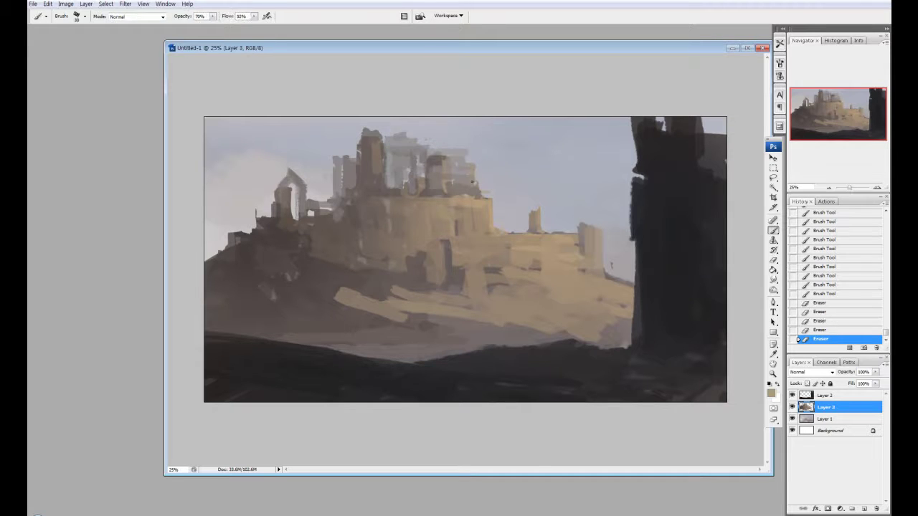
Step: Darken the castle with the Burn tool set to Midtones and add a Lighten layer with the castle's outline selected
key(o)
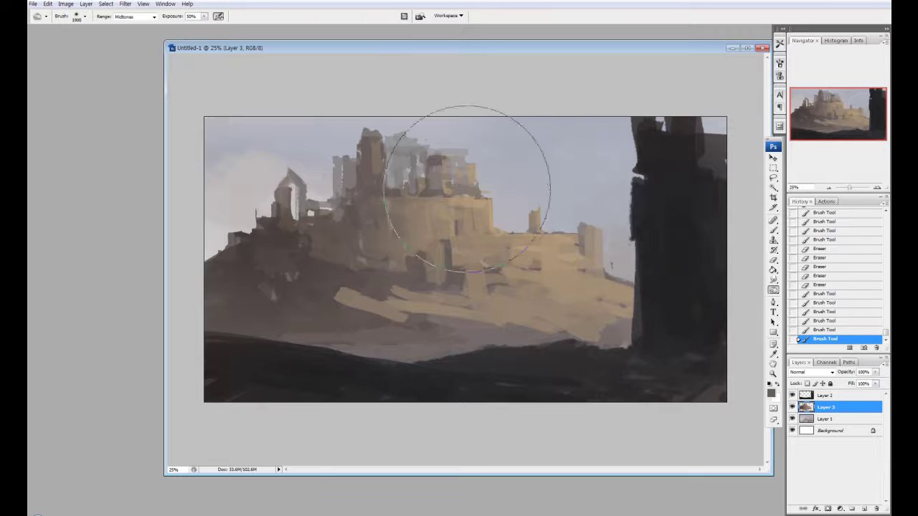
key(ctrl+j)
click(832, 372)
click(803, 377)
key(b)
key(F5)
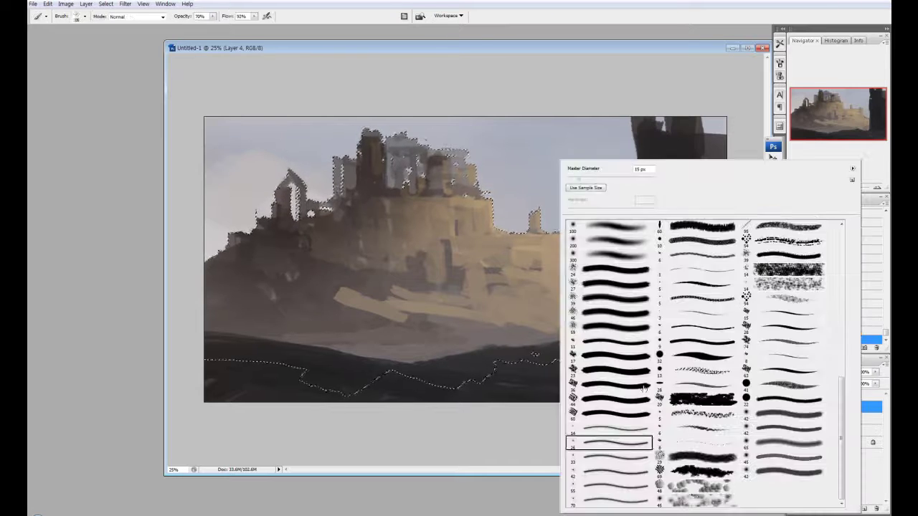
key(F5)
Step: Paint a dark blue haze over the castle's shaded left side with a large soft brush, deselect and merge the layer down
click(771, 393)
click(547, 185)
click(638, 137)
key(bracketright)
key(bracketright)
key(bracketright)
key(bracketright)
key(bracketright)
key(bracketright)
mouse_move(301, 201)
mouse_down()
mouse_move(359, 165)
mouse_move(430, 154)
mouse_up()
drag(273, 251, 316, 301)
drag(545, 201, 604, 205)
drag(604, 208, 629, 273)
key(ctrl+d)
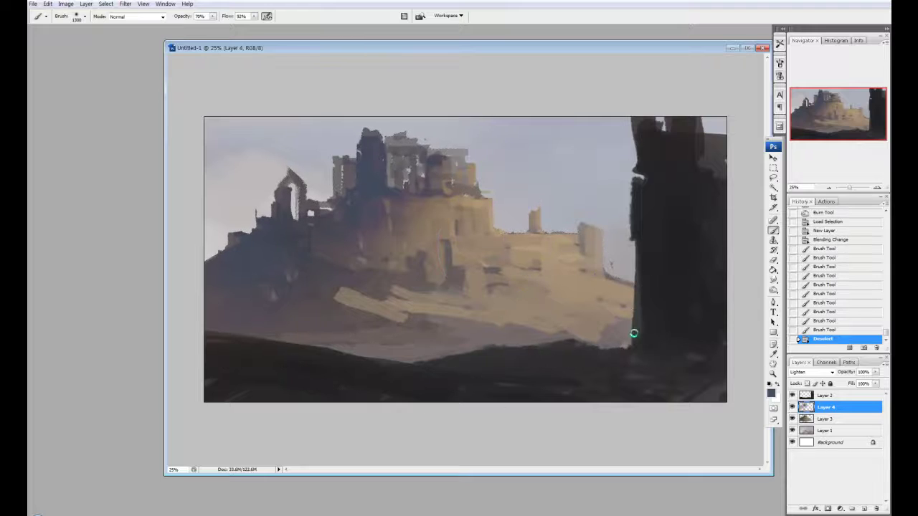
key(ctrl+e)
Step: Erase and repaint the castle's upper ruins into sharper towers with a gabled roof and a thin spire
key(F5)
key(F5)
key(e)
mouse_move(403, 134)
mouse_down()
mouse_move(459, 157)
mouse_move(381, 147)
mouse_move(375, 158)
mouse_up()
key(b)
click(367, 166)
key(e)
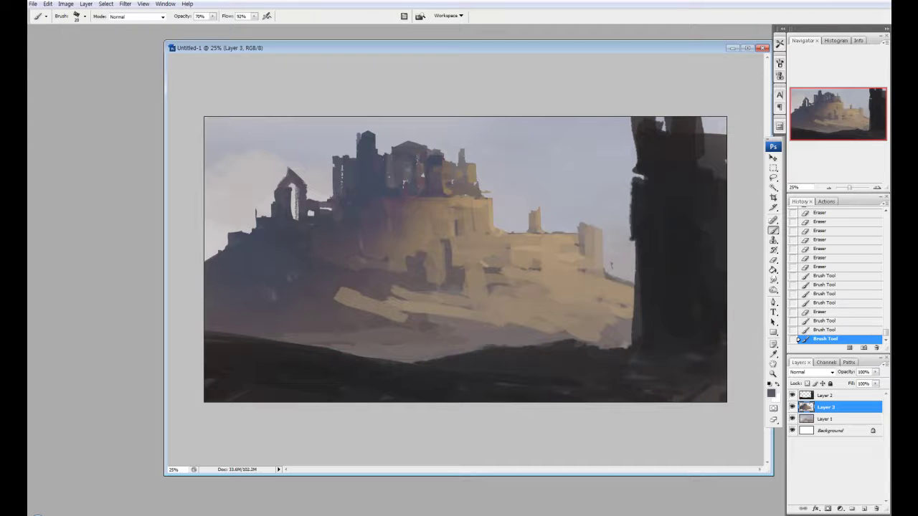
Step: Erase small window openings in the narrow tower left of the keep and repaint its edges
key(e)
click(346, 171)
key(b)
click(348, 179)
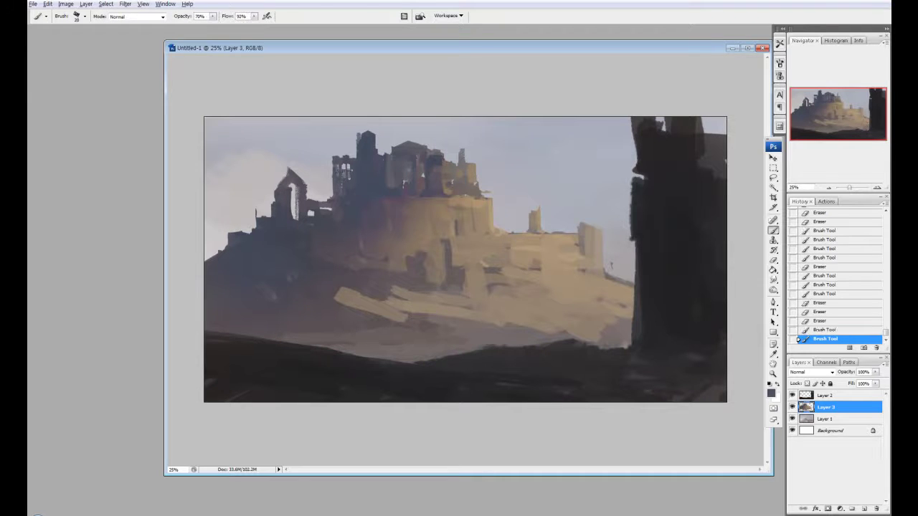
Step: Alternate erasing and painting to refine the narrow tower left of the keep and the thin ruins beside the pointed arch
key(e)
click(348, 173)
key(b)
click(347, 176)
key(e)
click(347, 176)
key(b)
click(312, 193)
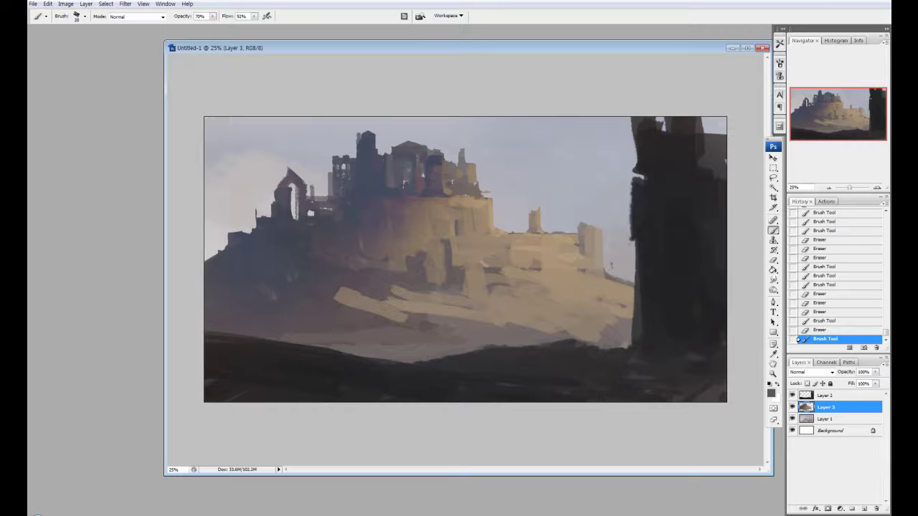
key(e)
click(313, 193)
key(b)
Step: Add tall thin spires on both sides of the ruined pointed arch, carving their tips with the Eraser
key(e)
mouse_move(266, 206)
mouse_down()
mouse_move(264, 178)
mouse_move(306, 160)
mouse_up()
click(266, 188)
key(b)
key(e)
key(b)
key(e)
click(308, 174)
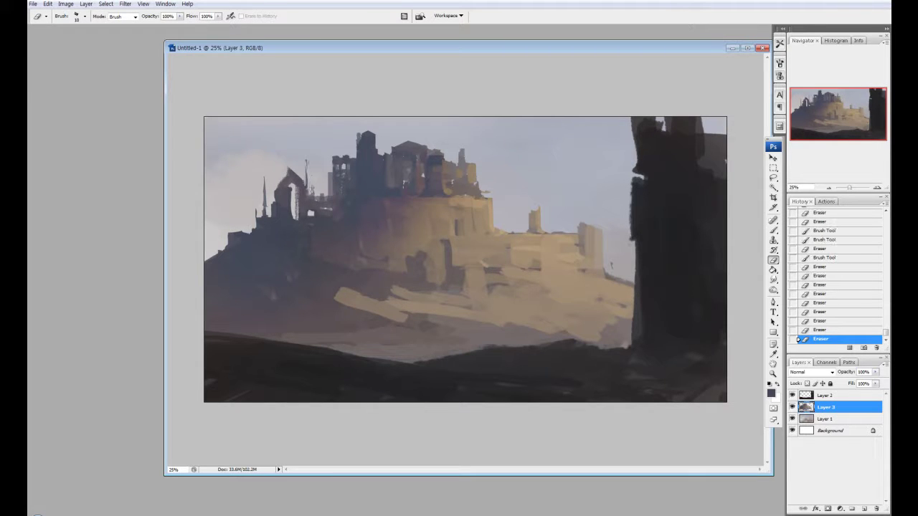
Step: Add thin spires beside and above the narrow tower left of the keep, sharpening them with the Eraser
key(b)
click(295, 213)
key(e)
click(322, 178)
key(b)
drag(349, 159, 349, 132)
key(e)
click(347, 144)
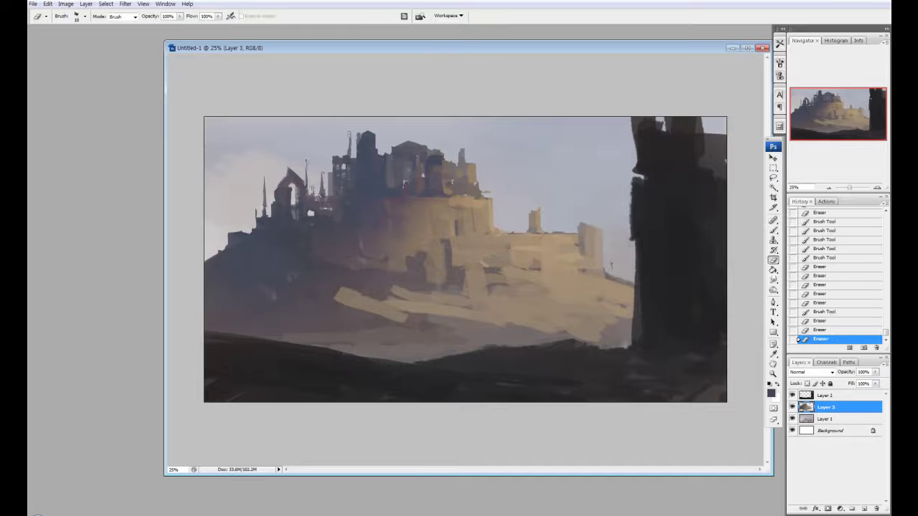
key(b)
click(354, 155)
Step: Reshape the top of the highest tower, carve a spire right of it, and paint a slim turret above the upper ruins
key(e)
mouse_move(391, 154)
mouse_down()
mouse_move(391, 132)
mouse_move(364, 125)
mouse_up()
click(391, 147)
click(391, 136)
key(b)
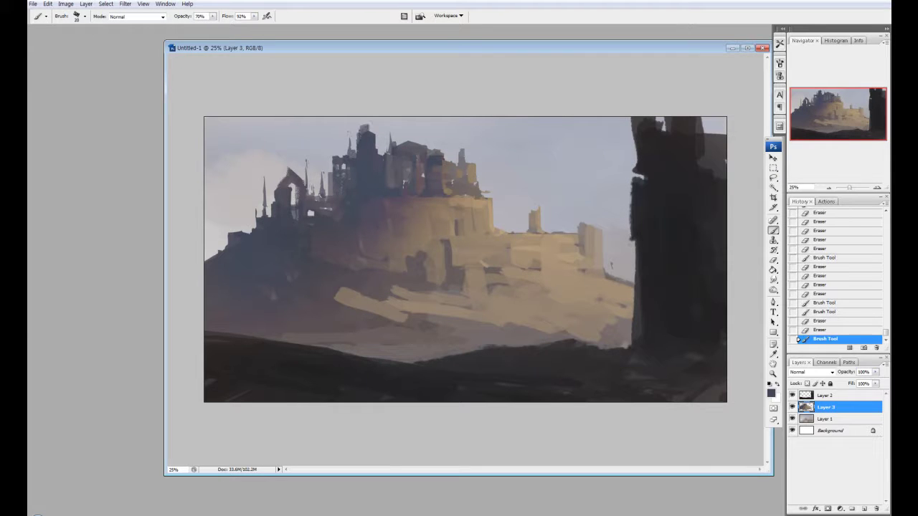
click(367, 131)
key(e)
click(369, 128)
click(362, 132)
key(b)
drag(448, 168, 447, 136)
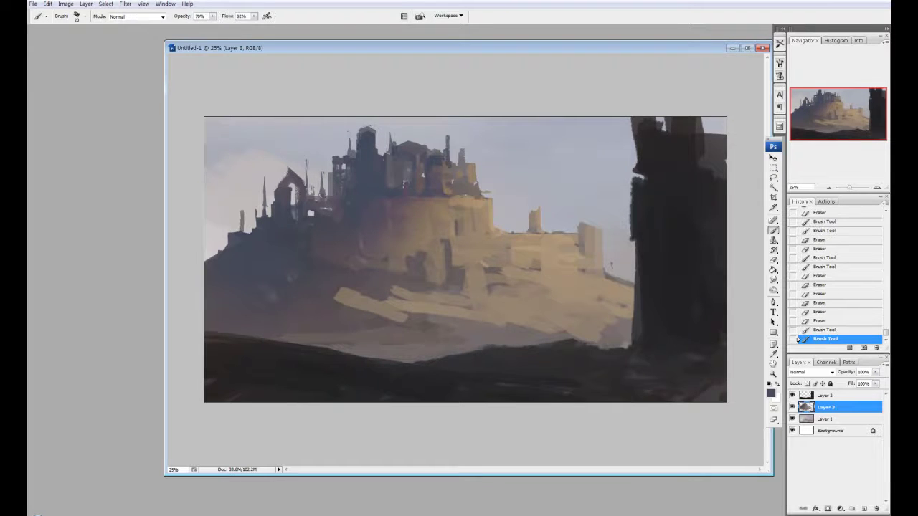
Step: Add a short spire on the castle's far left wall and a pointed, tapered spire at the right end of the keep
drag(254, 231, 254, 214)
mouse_move(479, 191)
mouse_down()
mouse_move(498, 189)
mouse_move(486, 162)
mouse_move(488, 169)
mouse_up()
key(e)
click(488, 173)
click(485, 172)
click(489, 179)
key(b)
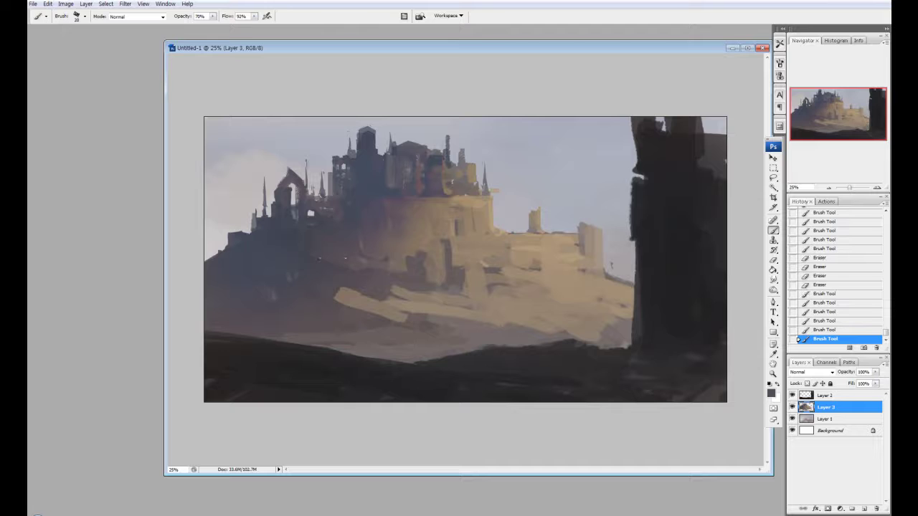
Step: Paint darker rock strokes across the sunlit slope and add faint distant spires around the small tower on the right wall
mouse_move(422, 256)
mouse_down()
mouse_move(431, 271)
mouse_move(479, 289)
mouse_up()
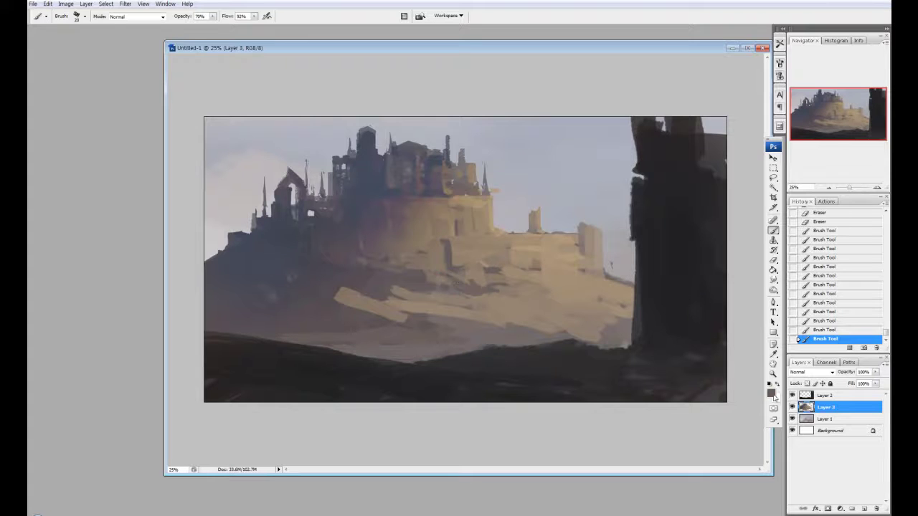
mouse_move(487, 237)
mouse_down()
mouse_move(504, 201)
mouse_move(505, 214)
mouse_move(522, 202)
mouse_move(523, 215)
mouse_move(525, 204)
mouse_up()
key(e)
key(b)
key(e)
key(b)
drag(571, 234, 573, 202)
key(e)
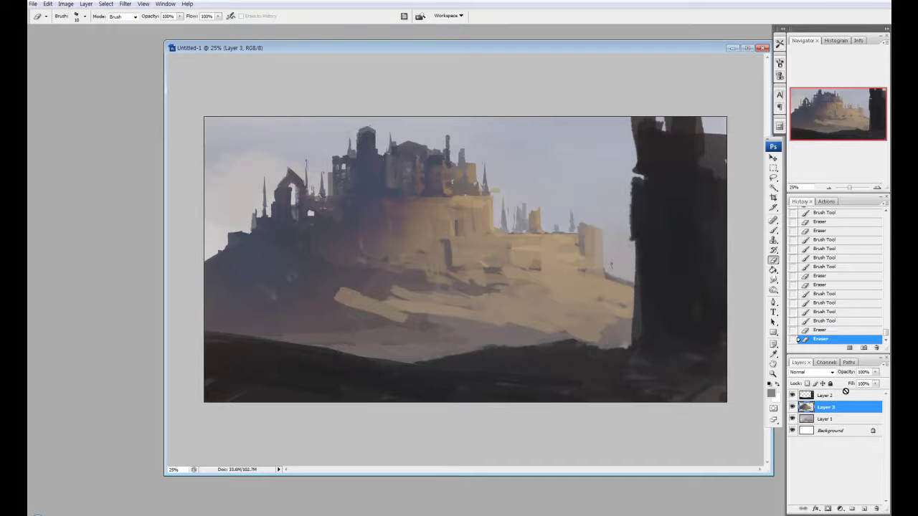
Step: Squash Layers 1 to 3 to 85.8% height, crop the canvas to the painted area and deselect
shift+click(825, 395)
shift+click(825, 419)
key(ctrl+t)
drag(490, 402, 490, 378)
key(e)
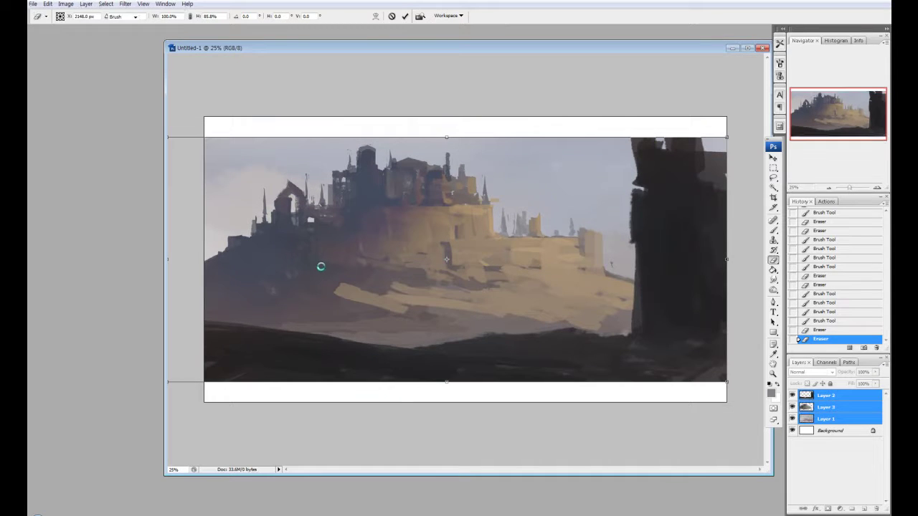
key(Return)
key(m)
click(65, 4)
click(72, 100)
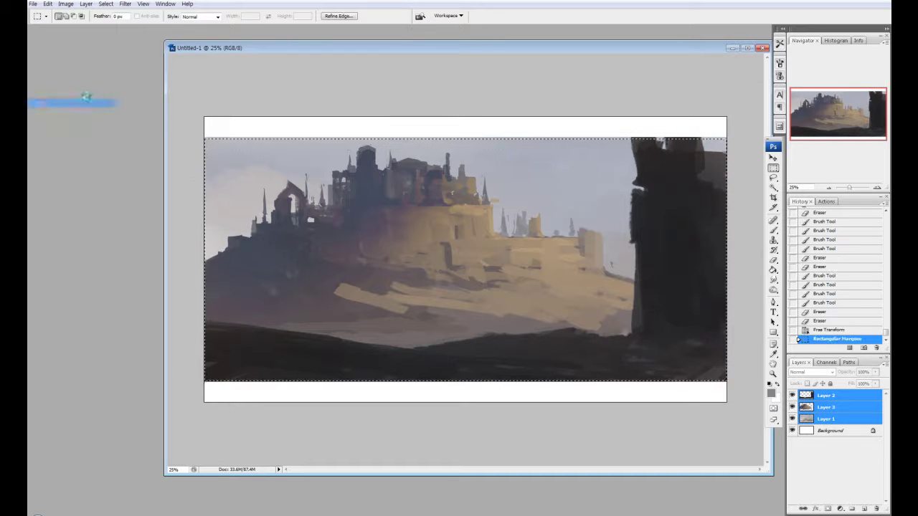
key(ctrl+d)
Step: On Layer 2, build up the left end of the dark foreground ridge with a textured brush
click(824, 395)
key(b)
right_click(398, 162)
double_click(629, 277)
mouse_move(285, 316)
mouse_down()
mouse_move(238, 334)
mouse_move(342, 342)
mouse_move(322, 330)
mouse_move(204, 322)
mouse_up()
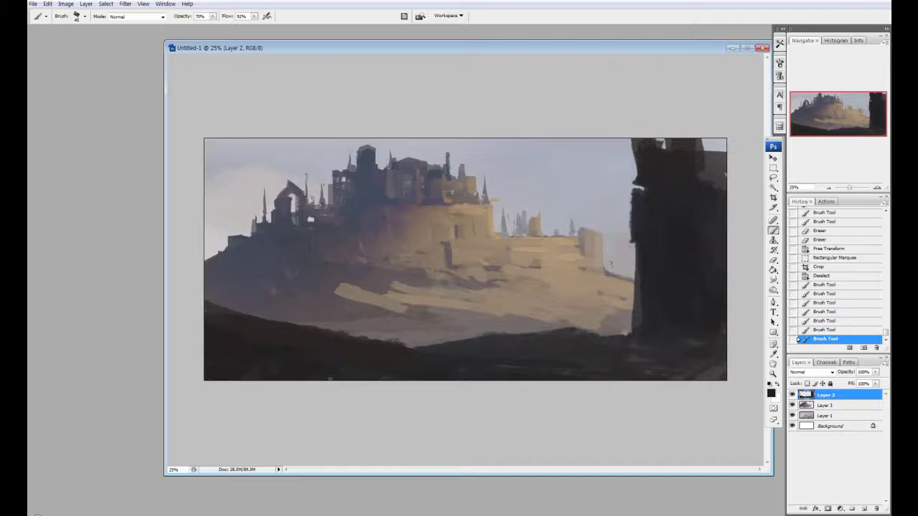
Step: Pick a dark green, paint a grassy strip along the foreground ridge and add dark tree silhouettes near the right tower
click(771, 391)
click(557, 234)
click(444, 229)
click(629, 139)
drag(487, 343, 510, 338)
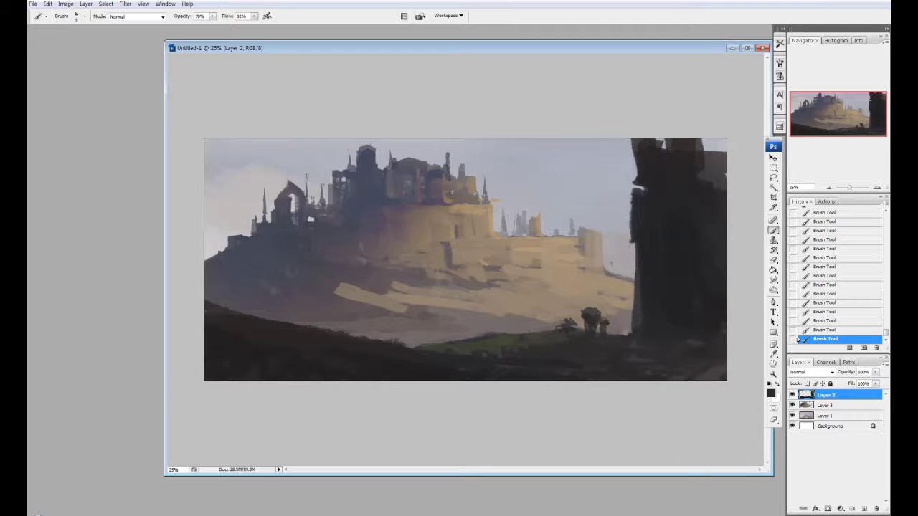
Step: Add a thin bare trunk beside the right trees and erase small gaps into the dark foliage at the ridge's left end
drag(552, 312, 552, 331)
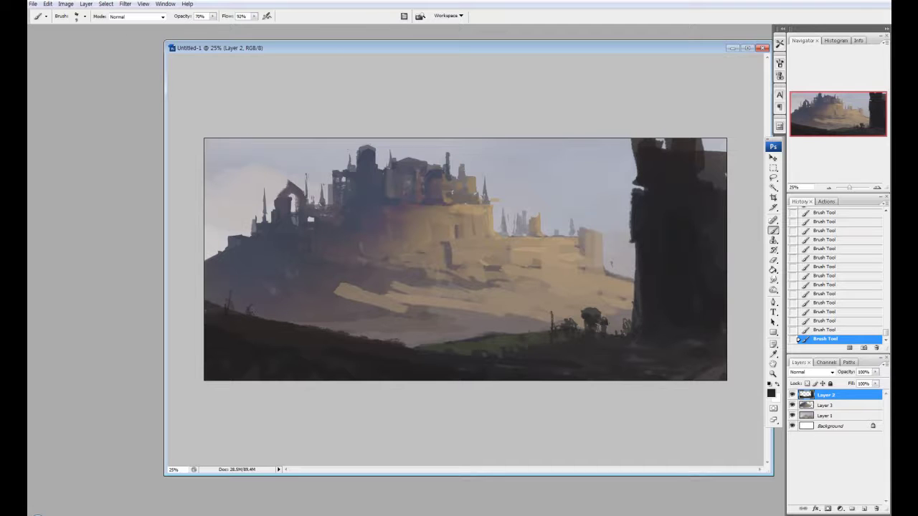
key(e)
drag(211, 287, 226, 307)
key(b)
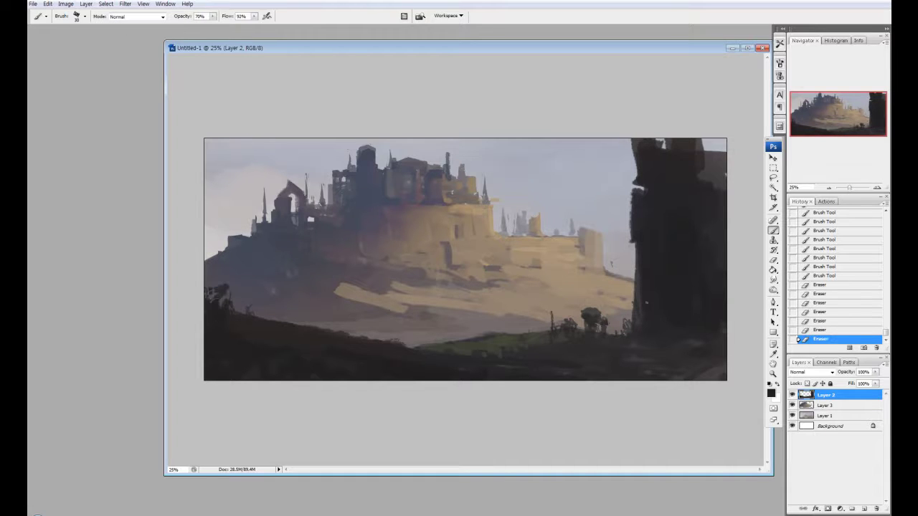
Step: On Layer 3, mix a green foreground colour and paint mossy patches on the slope below the castle
click(825, 405)
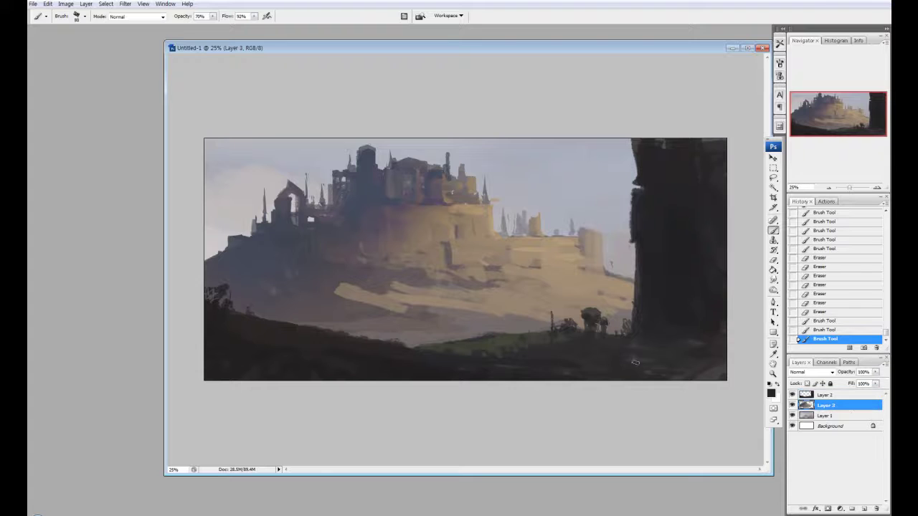
click(810, 372)
click(771, 393)
click(560, 250)
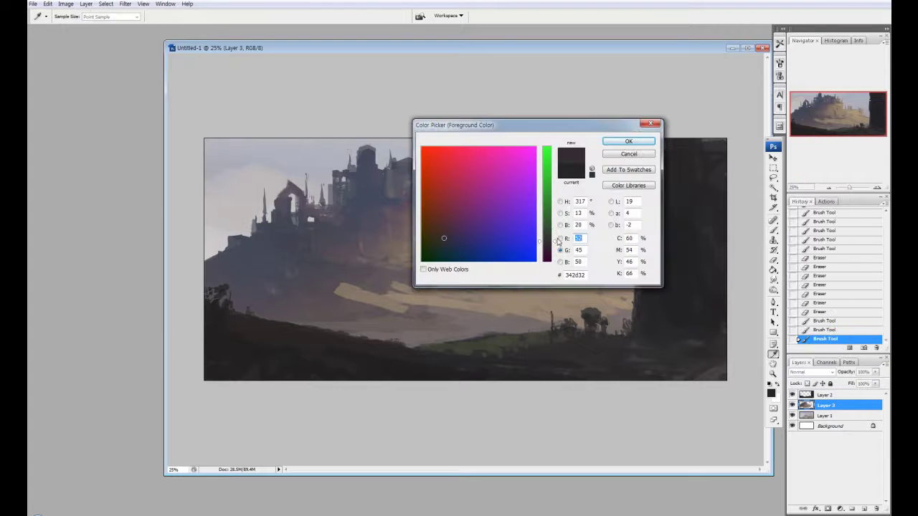
click(560, 201)
click(560, 213)
click(560, 202)
drag(546, 161, 546, 216)
drag(466, 124, 569, 121)
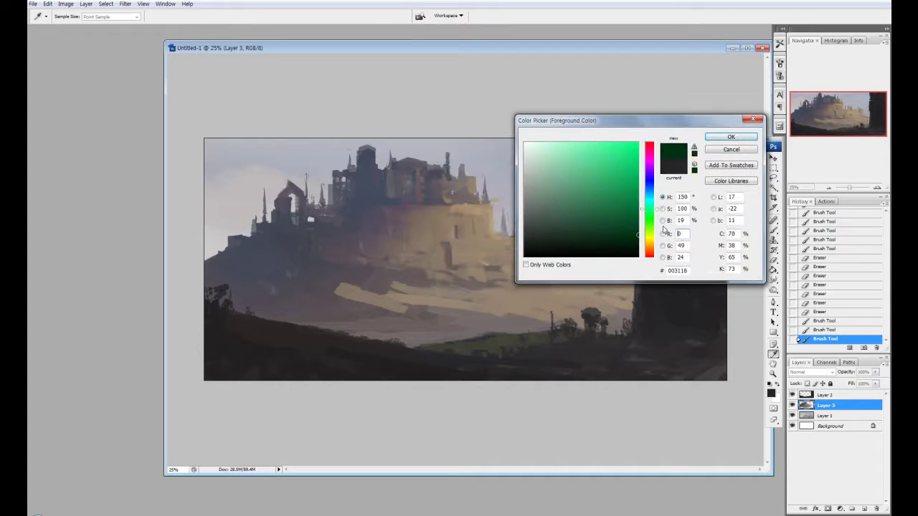
drag(650, 219, 653, 228)
key(Return)
mouse_move(448, 305)
mouse_down()
mouse_move(479, 314)
mouse_move(401, 290)
mouse_move(452, 296)
mouse_up()
mouse_move(393, 281)
mouse_down()
mouse_move(644, 244)
mouse_move(470, 320)
mouse_up()
Step: Adjust the foreground colour to lighter yellow-greens and paint bright grass streaks along the foot of the hill
click(771, 393)
click(609, 168)
key(Return)
mouse_move(362, 325)
mouse_down()
mouse_move(451, 319)
mouse_move(437, 304)
mouse_move(369, 323)
mouse_up()
click(771, 393)
click(599, 172)
key(Return)
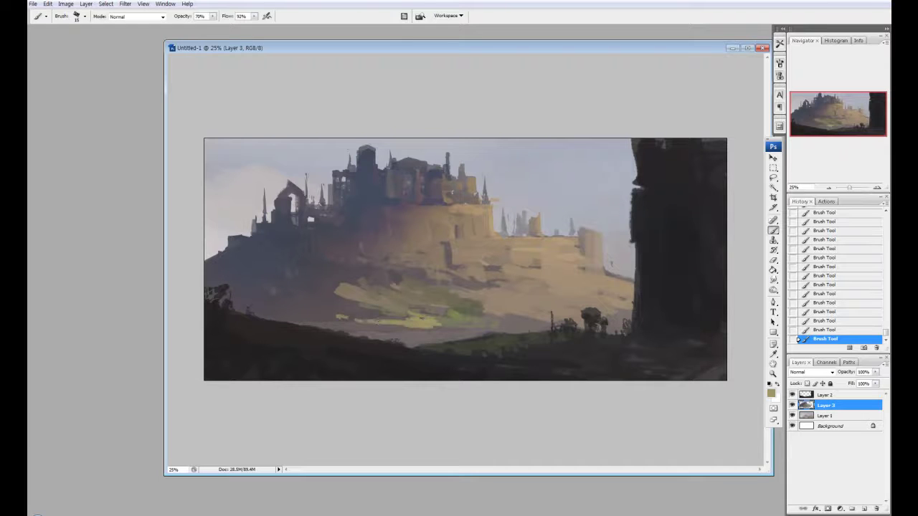
drag(310, 316, 398, 319)
mouse_move(437, 330)
mouse_down()
mouse_move(462, 330)
mouse_move(365, 338)
mouse_up()
Step: Lighten the meadow with a soft brush in pale tan and extend sampled grass tones leftward with a textured brush
right_click(519, 337)
click(771, 393)
click(675, 151)
key(Return)
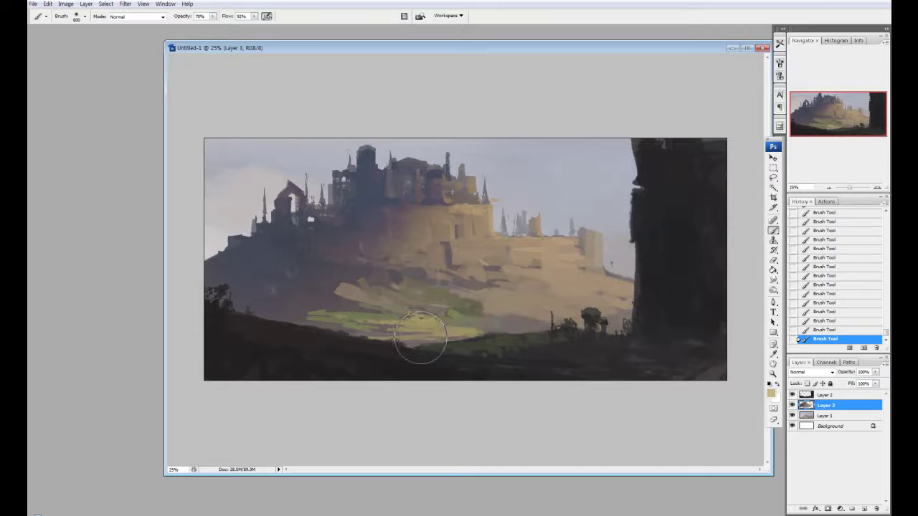
right_click(503, 328)
double_click(739, 397)
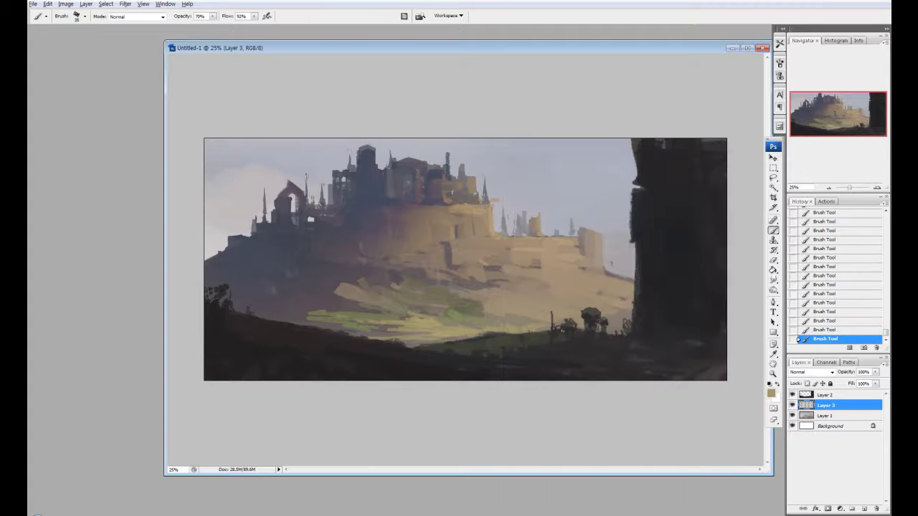
alt+click(343, 311)
mouse_move(341, 312)
mouse_down()
mouse_move(311, 299)
mouse_move(325, 286)
mouse_move(341, 294)
mouse_move(290, 299)
mouse_move(272, 325)
mouse_up()
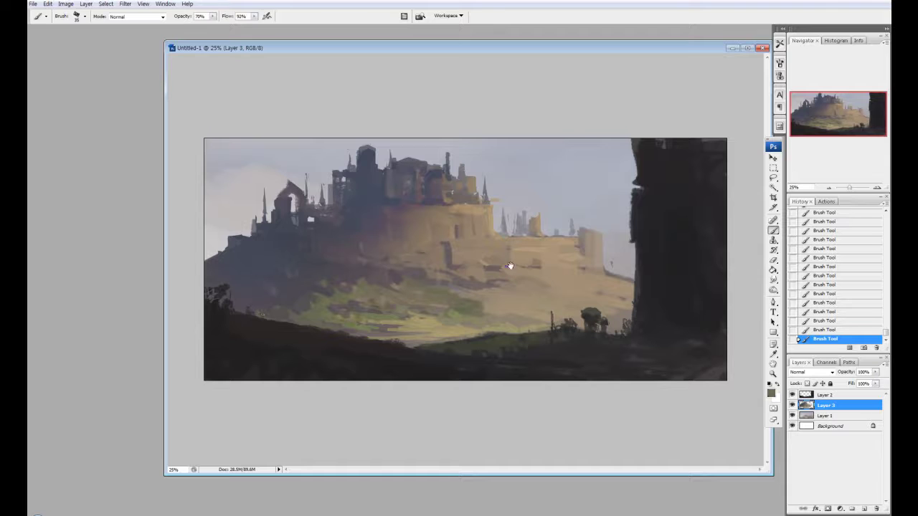
Step: Try to brighten the castle's sunlit walls and the slope below with the Dodge tool set to Highlights
key(o)
drag(595, 230, 605, 260)
mouse_move(559, 236)
mouse_down()
mouse_move(537, 215)
mouse_move(504, 251)
mouse_move(584, 242)
mouse_move(489, 297)
mouse_up()
key(bracketleft)
key(bracketleft)
key(bracketleft)
key(bracketleft)
key(bracketleft)
key(bracketleft)
key(bracketleft)
key(bracketleft)
key(bracketleft)
mouse_move(444, 355)
mouse_down()
mouse_move(409, 338)
mouse_move(459, 316)
mouse_move(585, 335)
mouse_up()
Step: Undo the recent Dodge strokes on the castle and slope
key(ctrl+alt+z)
key(ctrl+alt+z)
key(ctrl+alt+z)
key(ctrl+alt+z)
key(ctrl+alt+z)
key(ctrl+alt+z)
key(ctrl+alt+z)
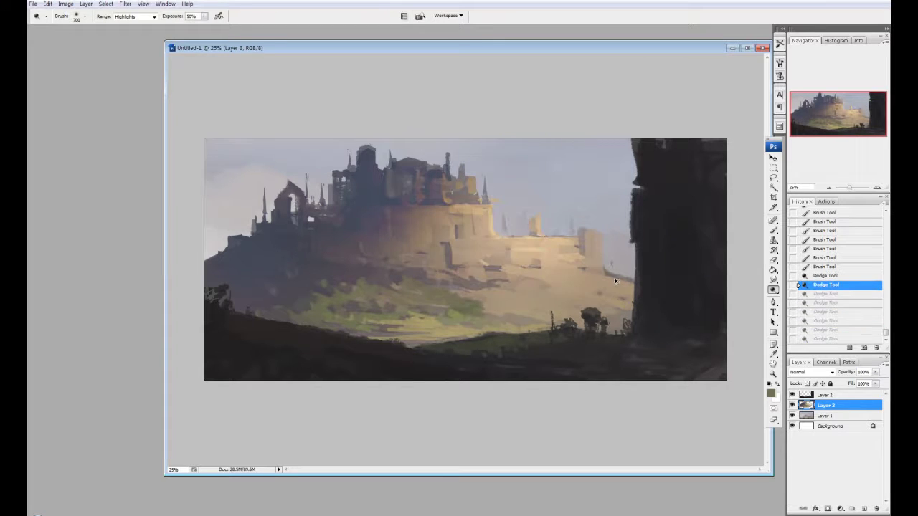
Step: Brighten the meadow and the sunlit hillside using a smaller Dodge brush set to Highlights at 50% exposure
key(bracketleft)
key(bracketleft)
key(bracketleft)
drag(502, 327, 358, 323)
mouse_move(531, 308)
mouse_down()
mouse_move(273, 326)
mouse_move(466, 320)
mouse_up()
mouse_move(471, 269)
mouse_down()
mouse_move(500, 231)
mouse_move(655, 281)
mouse_move(595, 265)
mouse_up()
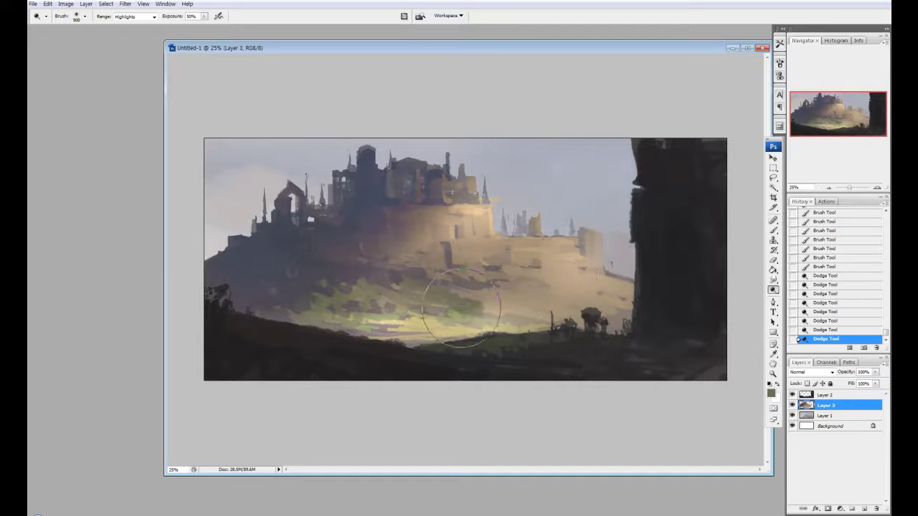
Step: Blend the glowing yellow-green meadow at the foot of the hill with a soft round brush
key(b)
right_click(495, 308)
double_click(595, 263)
drag(438, 314, 302, 338)
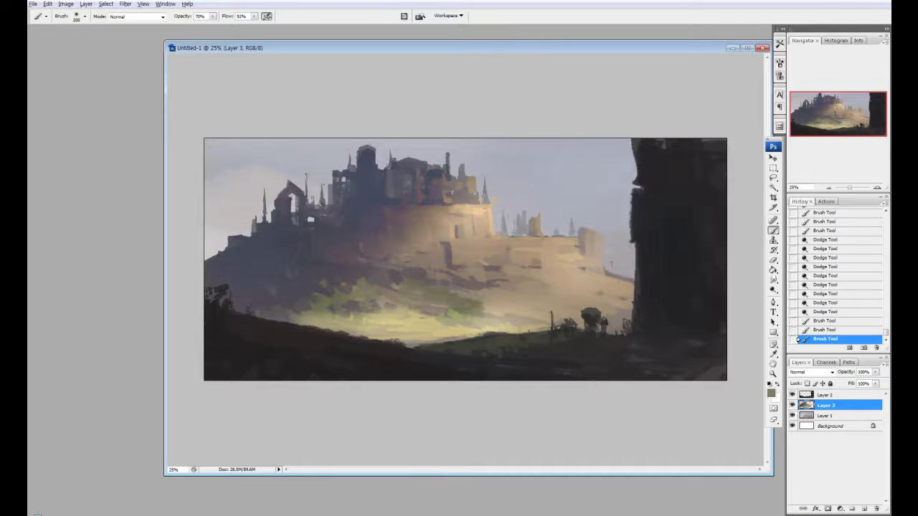
drag(380, 319, 436, 315)
drag(527, 295, 487, 312)
drag(512, 315, 529, 314)
Step: Sample the slope's colour and paint textured grass and earth strokes over the hillside right of the meadow
alt+click(473, 298)
mouse_move(474, 298)
mouse_down()
mouse_move(528, 287)
mouse_move(559, 296)
mouse_move(545, 311)
mouse_up()
right_click(551, 294)
double_click(596, 237)
drag(562, 307, 520, 320)
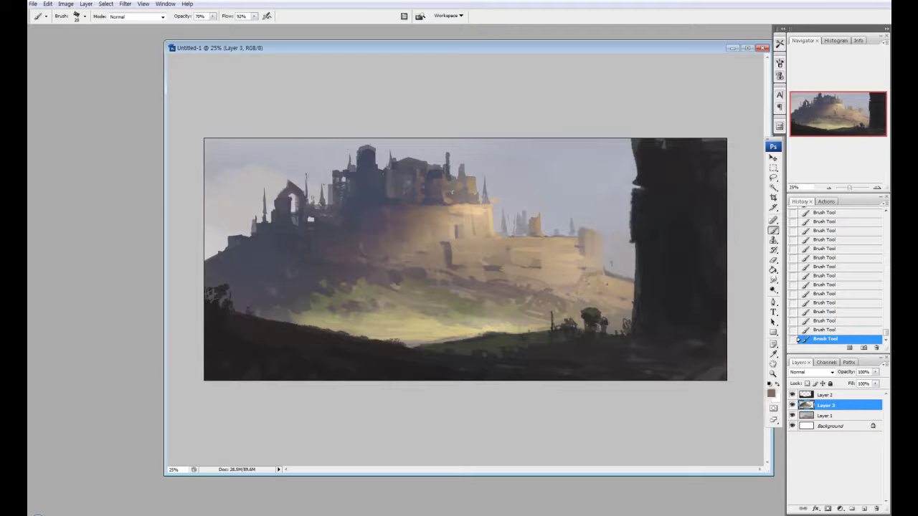
Step: Pick a muted blue-green and paint hazy vegetation over the lower right slope beside the dark tower
click(771, 391)
click(648, 198)
click(732, 136)
mouse_move(567, 283)
mouse_down()
mouse_move(638, 293)
mouse_move(517, 290)
mouse_move(616, 297)
mouse_move(584, 277)
mouse_move(573, 281)
mouse_move(624, 279)
mouse_up()
right_click(586, 287)
double_click(606, 215)
drag(545, 273, 596, 294)
Step: Shape a shaded grey-green hill descending from the dark right tower toward the meadow, using colours sampled from the slope
alt+click(593, 298)
right_click(592, 298)
double_click(606, 229)
alt+click(602, 258)
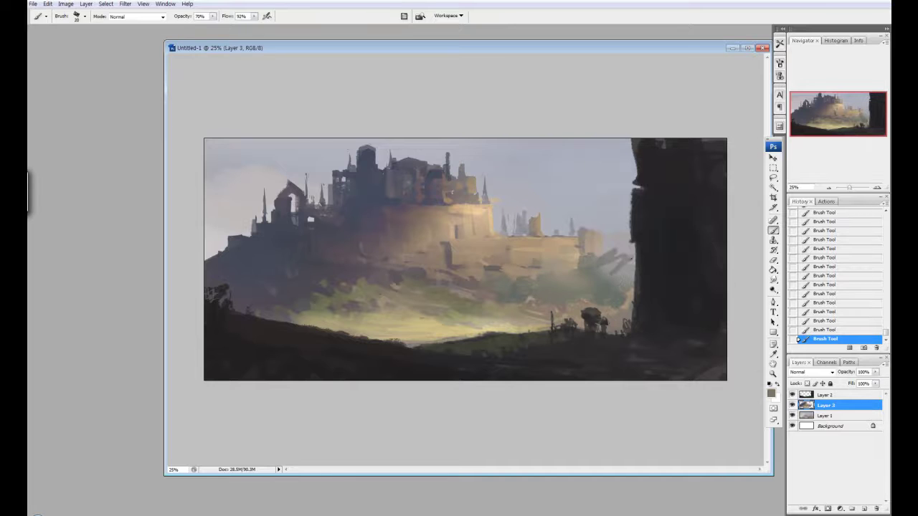
mouse_move(560, 266)
mouse_down()
mouse_move(624, 264)
mouse_move(591, 314)
mouse_move(568, 322)
mouse_up()
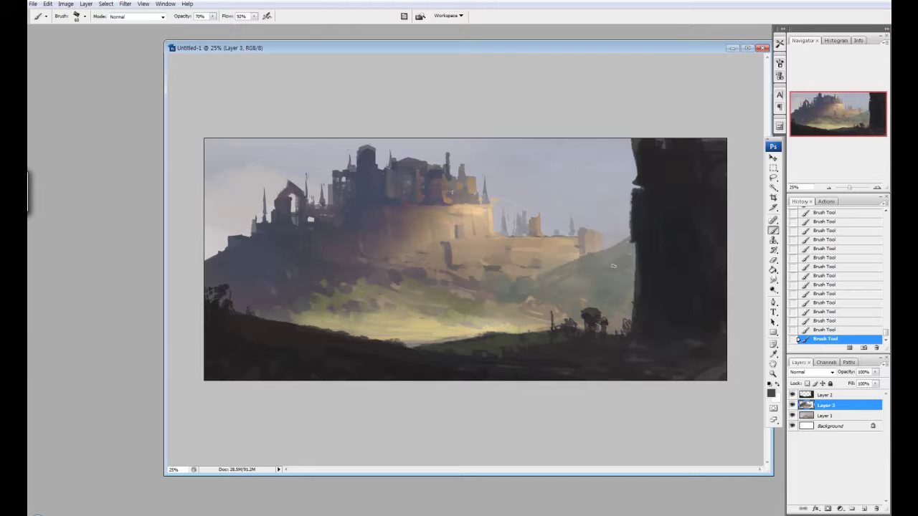
mouse_move(634, 262)
mouse_down()
mouse_move(553, 286)
mouse_move(612, 290)
mouse_move(630, 316)
mouse_up()
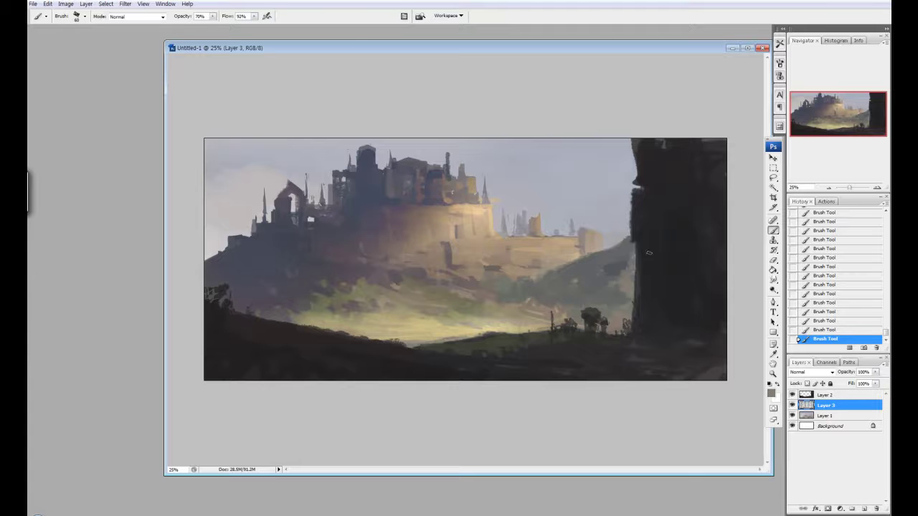
Step: Add a new layer above Layer 1 and paint a more saturated blue over the sky with a large soft brush
click(860, 418)
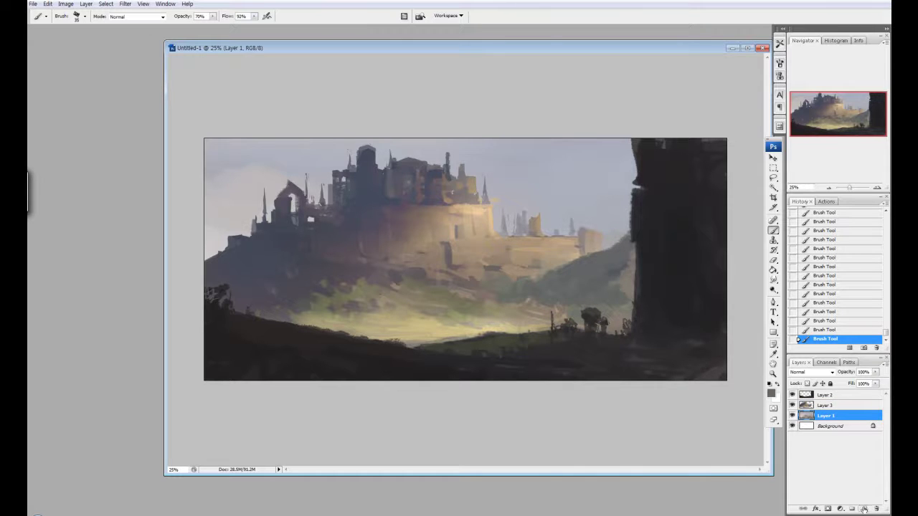
key(ctrl+shift+alt+n)
right_click(518, 160)
click(771, 393)
click(721, 136)
mouse_move(552, 188)
mouse_down()
mouse_move(447, 122)
mouse_move(566, 293)
mouse_up()
right_click(566, 292)
click(603, 490)
key(Return)
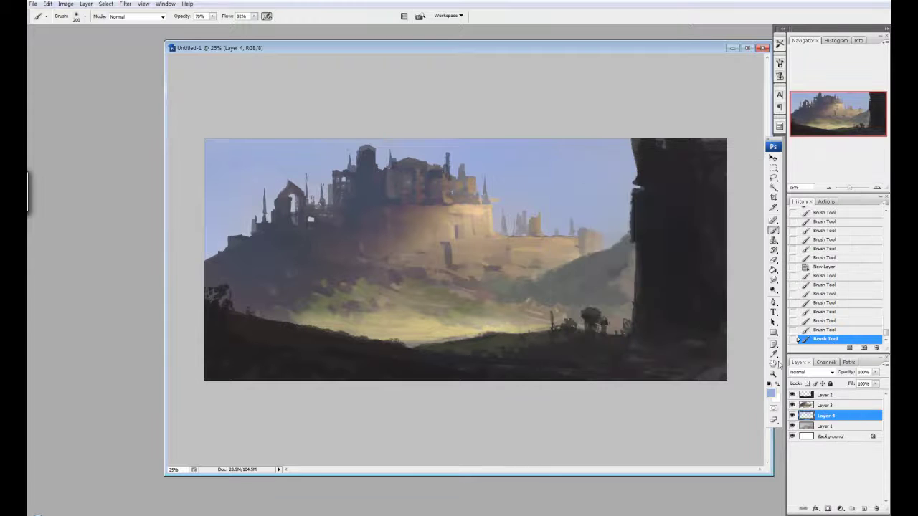
Step: Pick a lighter blue, paint pale clouds around the castle, and soften them with a large soft brush
click(771, 393)
click(730, 137)
right_click(565, 157)
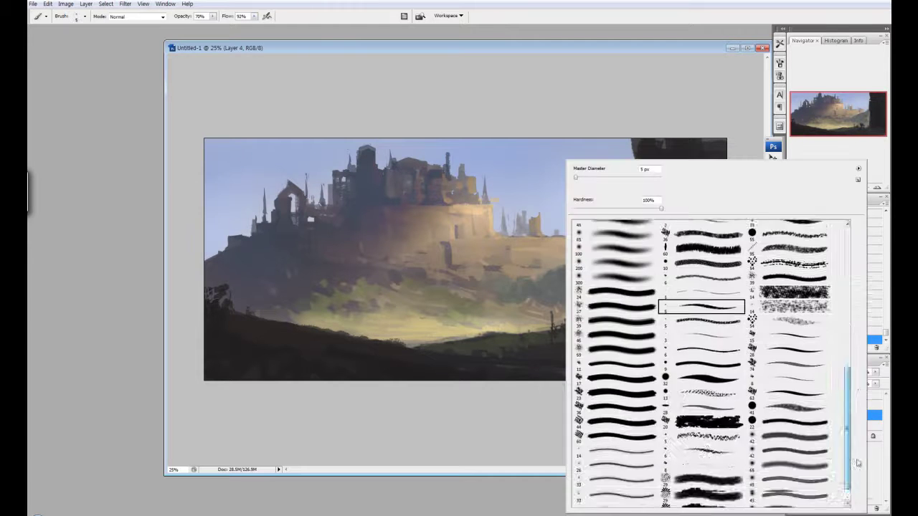
double_click(700, 303)
mouse_move(495, 215)
mouse_down()
mouse_move(545, 206)
mouse_move(612, 173)
mouse_move(543, 153)
mouse_move(624, 168)
mouse_move(604, 153)
mouse_move(393, 174)
mouse_move(294, 172)
mouse_move(430, 153)
mouse_move(635, 203)
mouse_up()
right_click(635, 203)
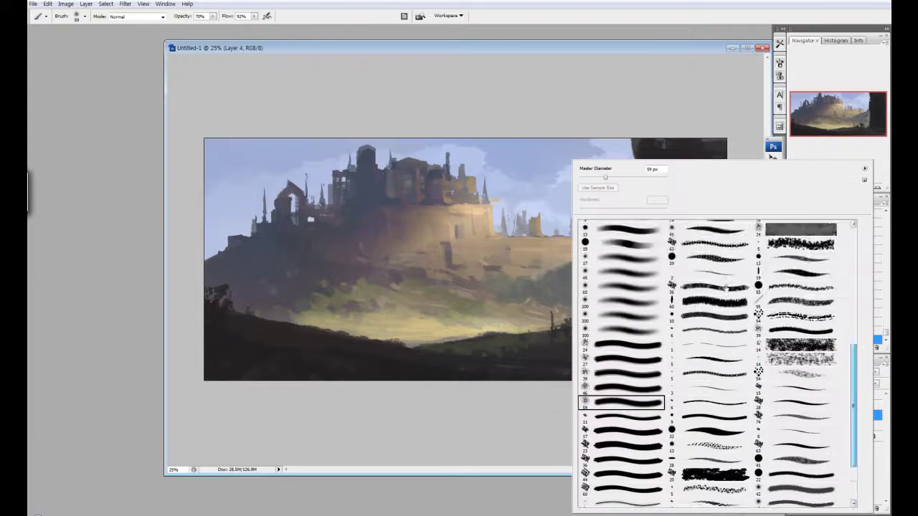
double_click(646, 287)
drag(233, 259, 139, 261)
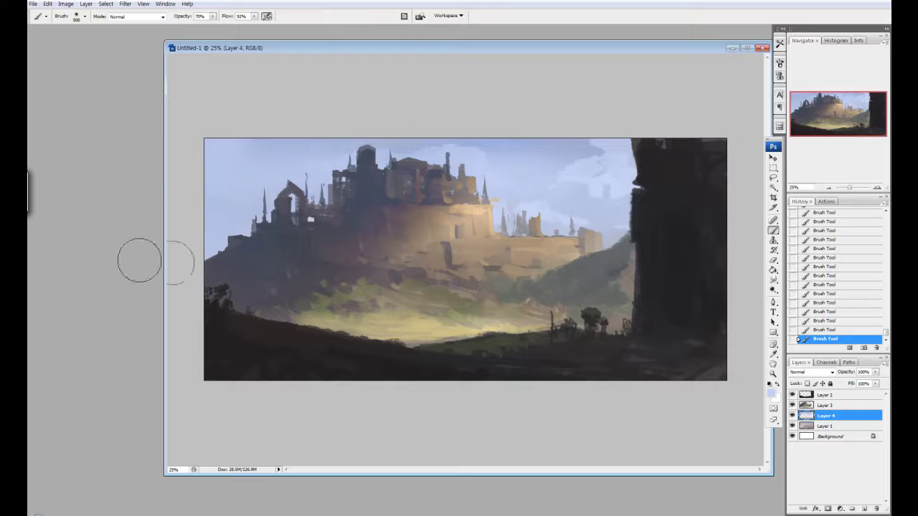
Step: Brush soft white and darker grey-blue cloud bands across the upper sky
key(F12)
key(Return)
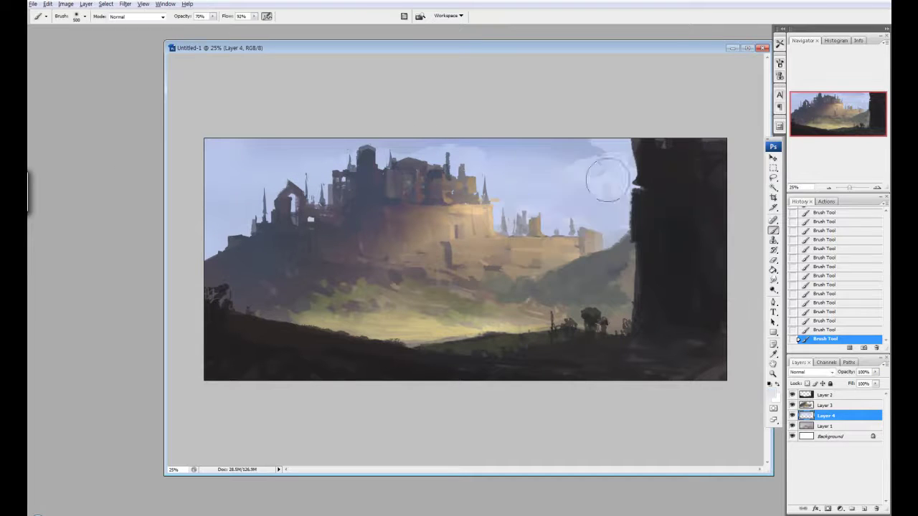
key(bracketright)
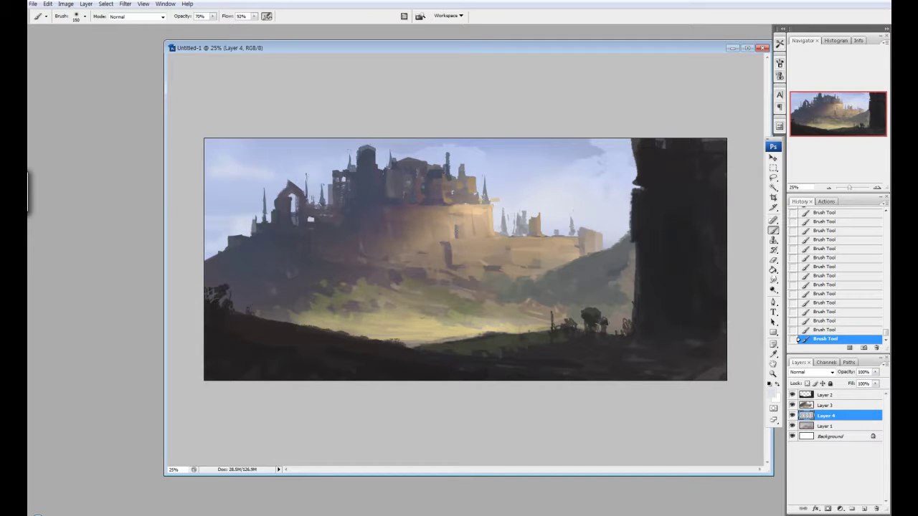
mouse_move(453, 144)
mouse_down()
mouse_move(294, 149)
mouse_move(378, 168)
mouse_move(299, 144)
mouse_move(572, 135)
mouse_move(427, 145)
mouse_move(623, 168)
mouse_move(317, 184)
mouse_move(200, 207)
mouse_move(127, 189)
mouse_up()
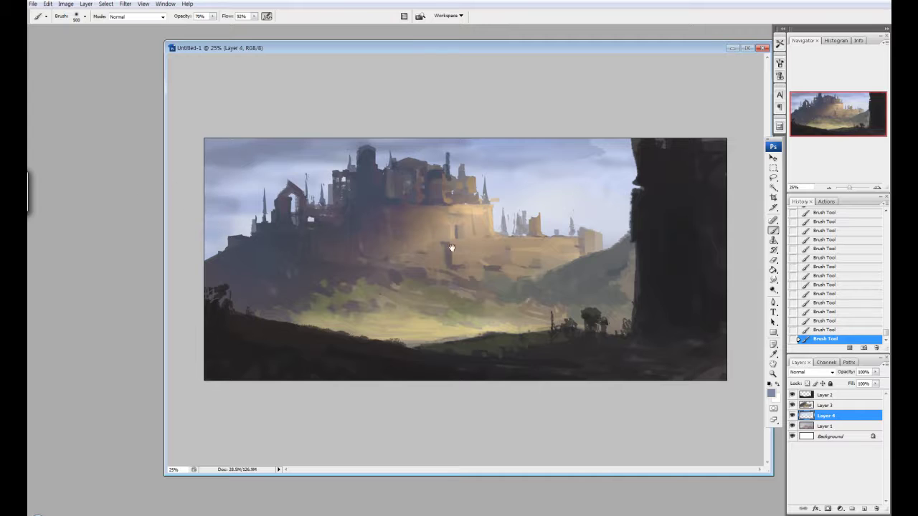
Step: On Layer 3, paint faint spires beside the sunlit keep and erase along its outer edge to shape them
key(alt+bracketright)
right_click(562, 158)
double_click(696, 420)
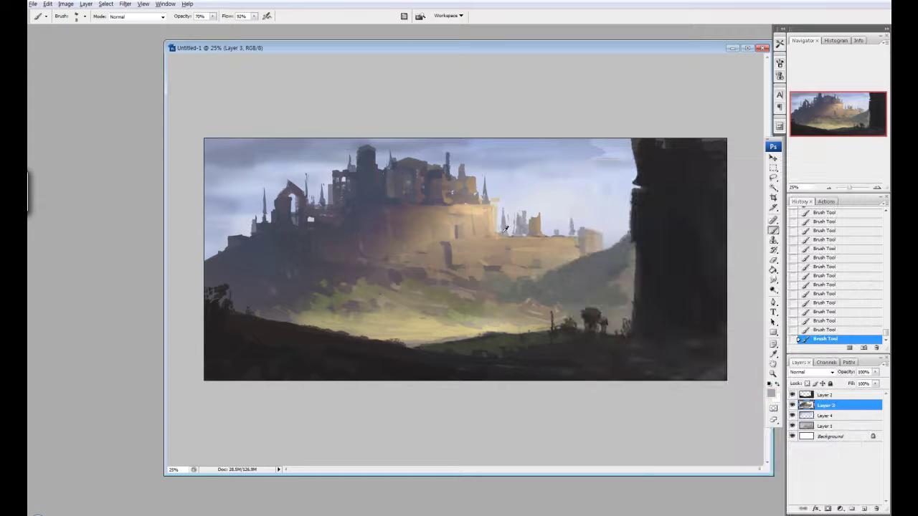
key(e)
drag(502, 192, 500, 231)
key(b)
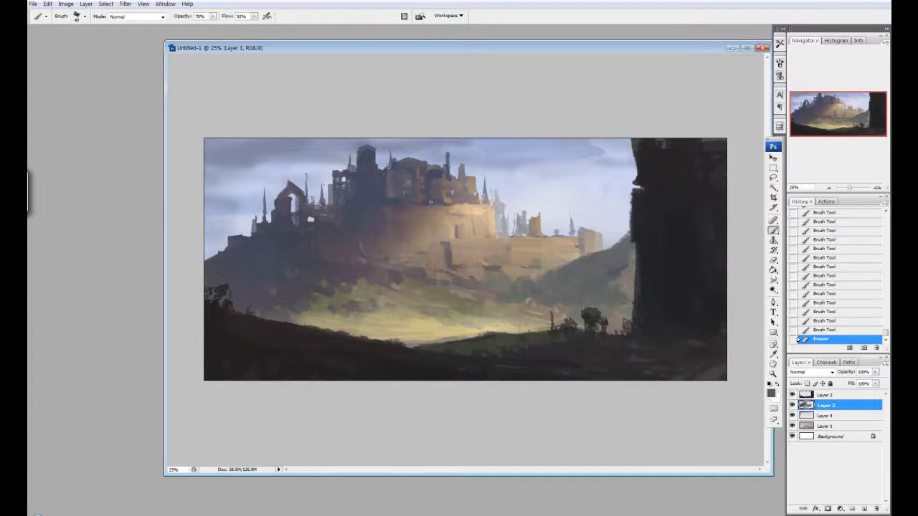
Step: Dot a row of small dark openings along the upper part of the round sunlit wall
alt+click(441, 215)
click(430, 215)
click(434, 214)
click(437, 215)
click(442, 215)
click(445, 215)
click(449, 215)
click(453, 215)
key(Return)
Step: Paint a bright sunlit rim along the top of the lower rampart and small architectural details just behind it
click(771, 392)
key(Return)
drag(462, 239, 570, 237)
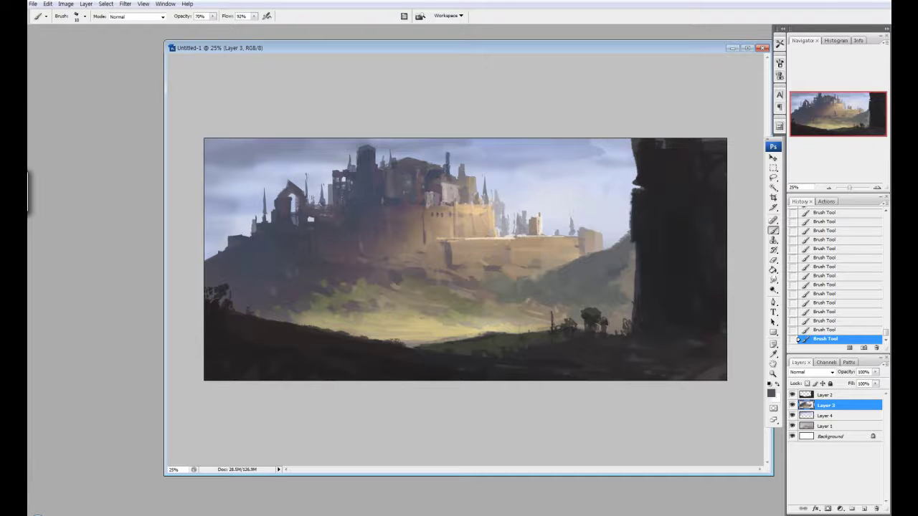
alt+click(489, 233)
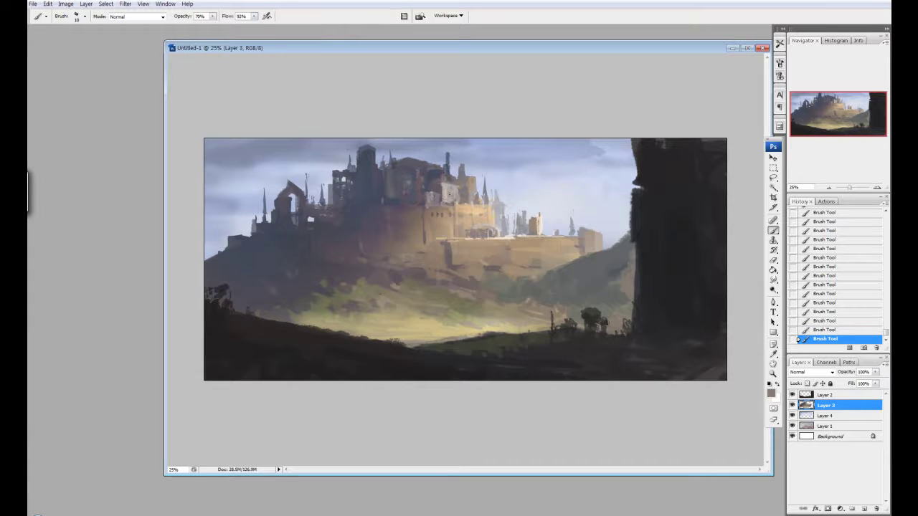
Step: Erase around the tall central tower and repaint it as a pointed spire in a sampled dark tone
key(e)
mouse_move(457, 170)
mouse_down()
mouse_move(449, 157)
mouse_move(432, 157)
mouse_up()
key(b)
alt+click(443, 158)
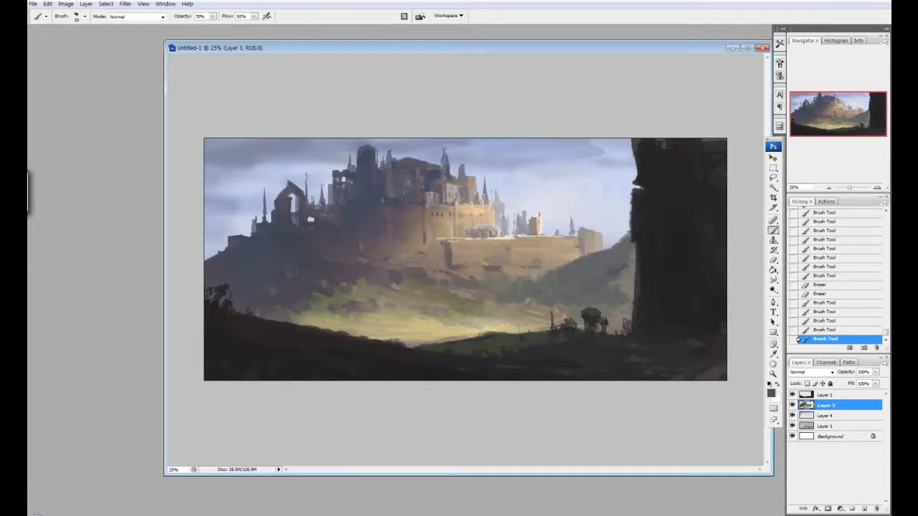
Step: Erase the opening of the ruined arch on the castle's far left to let the sky show through
key(e)
drag(285, 200, 291, 208)
key(b)
key(e)
drag(286, 203, 294, 208)
key(b)
right_click(518, 215)
key(Return)
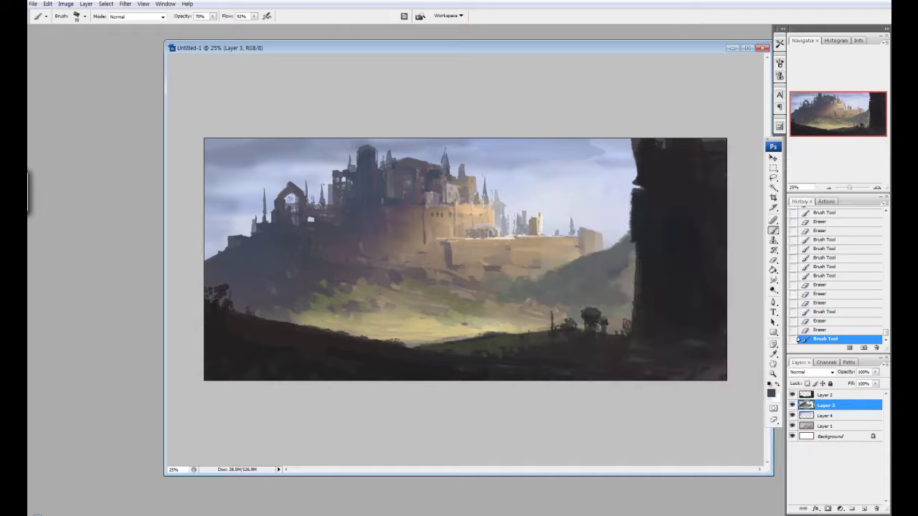
Step: Shade the left end of the lower rampart and add pale highlights to the sunlit building above the round wall
drag(425, 264, 439, 248)
drag(429, 259, 443, 241)
alt+click(476, 201)
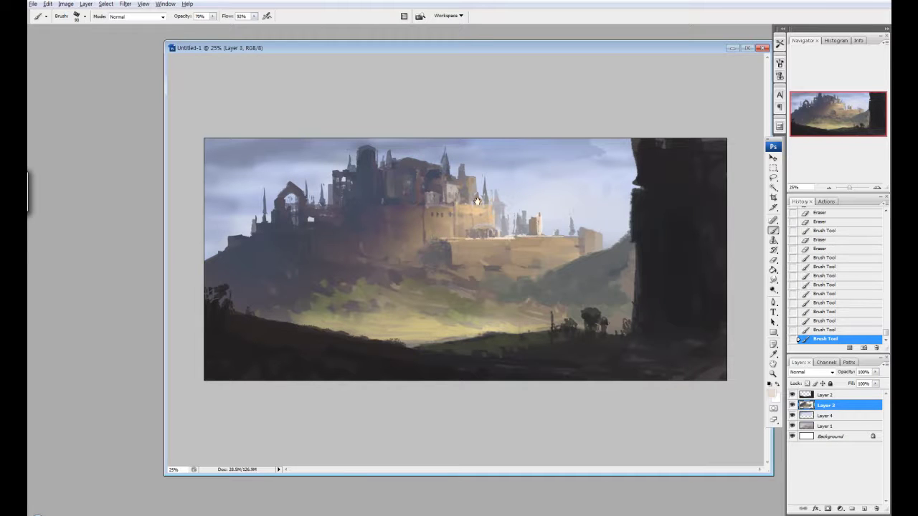
drag(473, 184, 467, 180)
Step: Erase along the central hall's roofline and repaint the roof with sampled castle tones
alt+click(430, 165)
drag(421, 159, 423, 157)
key(e)
drag(421, 158, 416, 157)
drag(416, 158, 410, 157)
drag(409, 157, 403, 156)
drag(405, 160, 421, 156)
key(b)
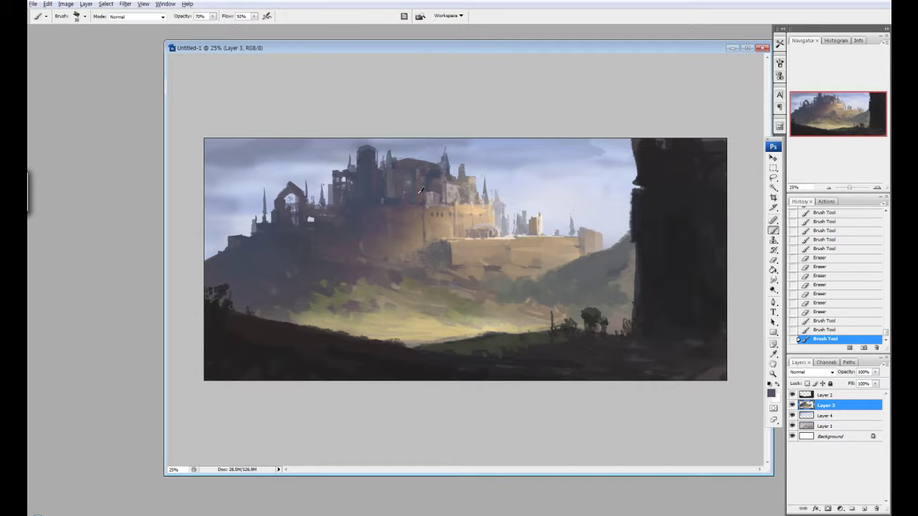
Step: Switch to a textured brush, add sampled green marks to the meadow, and extend the shaded right hillside down to its edge
right_click(495, 159)
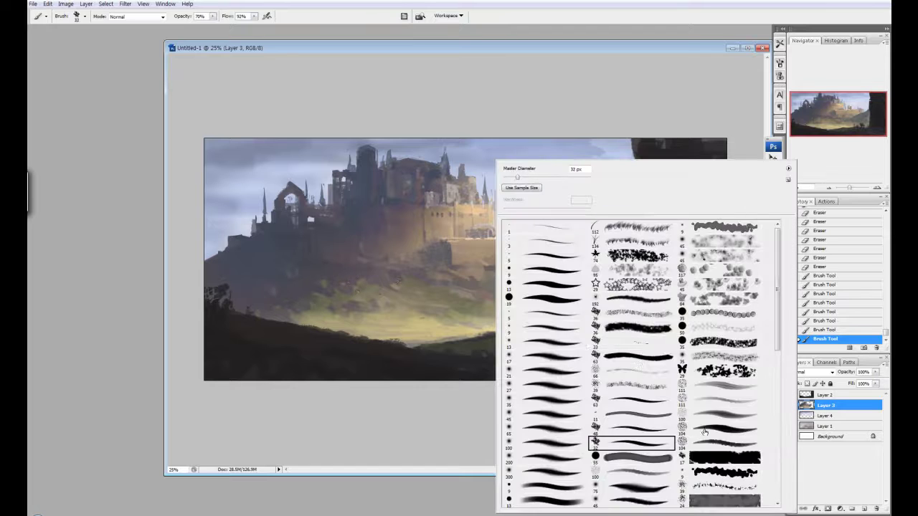
scroll(646, 337, down, 3)
click(731, 340)
key(Return)
alt+click(431, 314)
drag(429, 322, 410, 325)
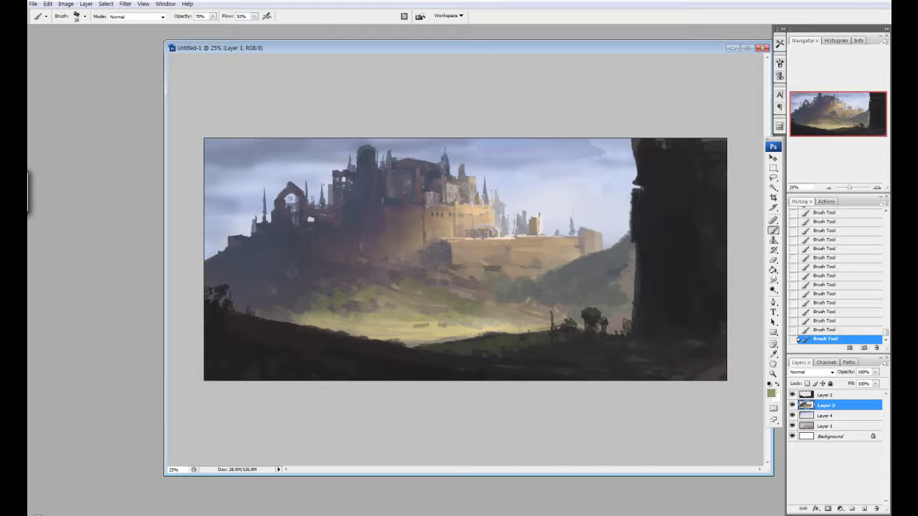
key(bracketright)
key(bracketright)
key(bracketright)
drag(565, 301, 512, 329)
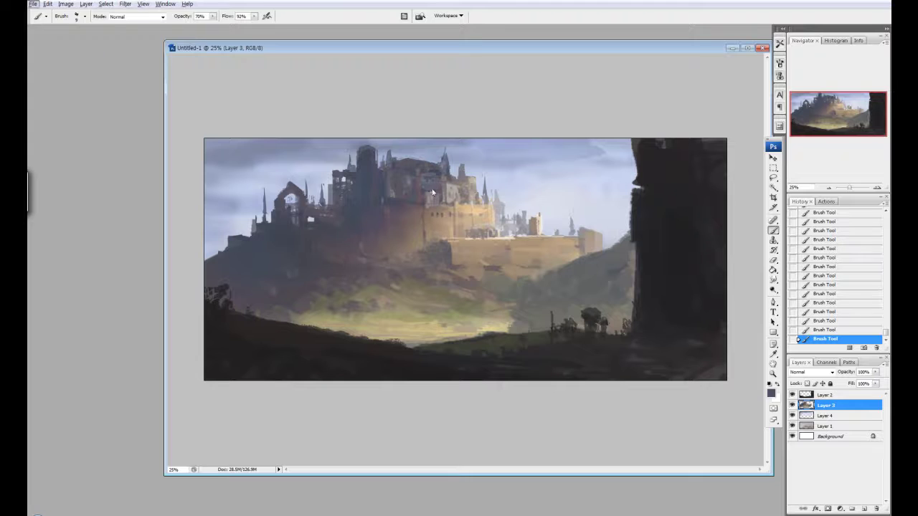
Step: Refine the central hall by erasing its edges and dotting small dark window details on its facade
key(e)
key(b)
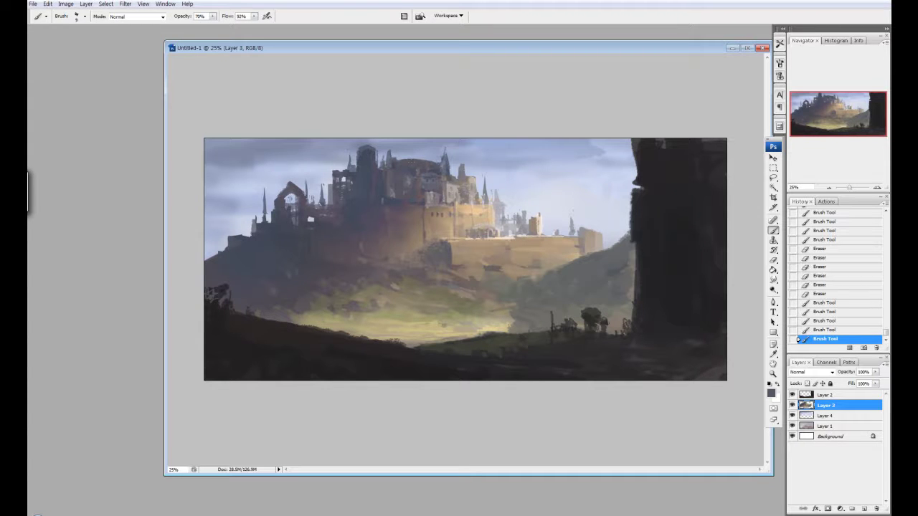
click(419, 188)
click(419, 188)
alt+click(417, 188)
click(415, 188)
click(415, 188)
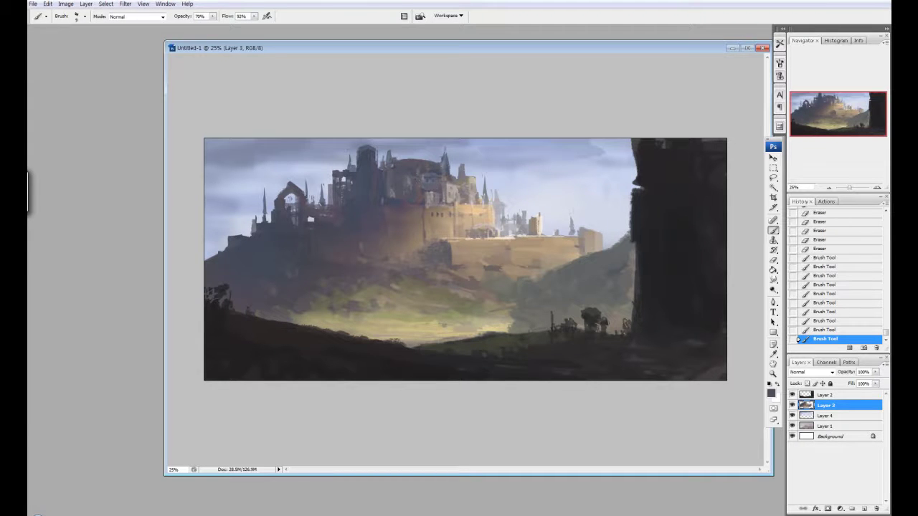
click(426, 195)
Step: On Layer 4, undo two strokes, paint a grey-blue cloud beside the central spire, and blend it across the upper right sky
key(alt+bracketleft)
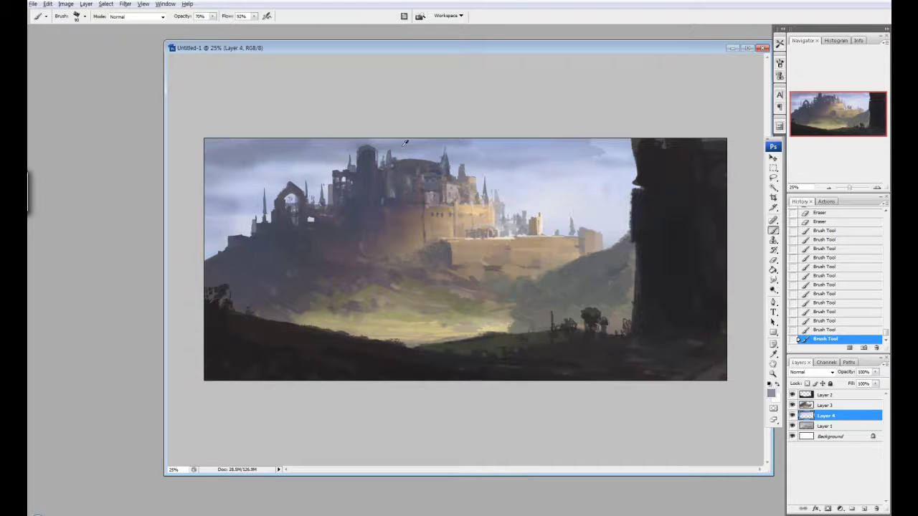
key(ctrl+alt+z)
key(ctrl+alt+z)
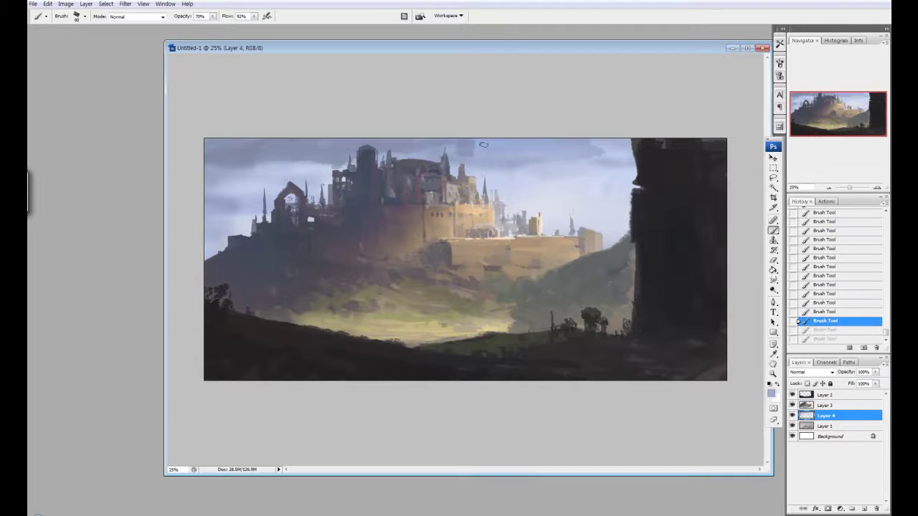
drag(483, 144, 459, 147)
key(bracketright)
key(bracketright)
key(bracketright)
key(bracketright)
key(bracketright)
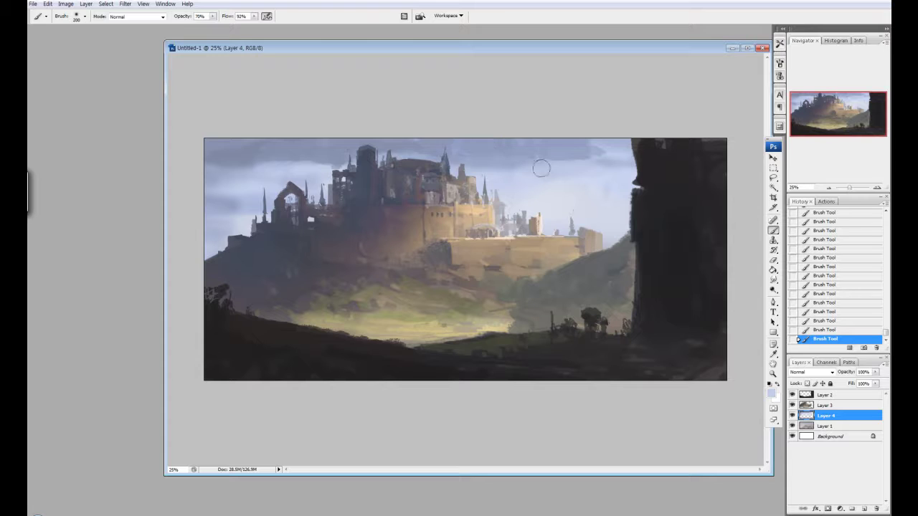
drag(541, 169, 581, 154)
Step: With a smaller soft brush, touch up the sky along the hill's far left edge
key(bracketleft)
key(bracketleft)
key(bracketleft)
key(bracketleft)
key(bracketleft)
drag(206, 241, 214, 255)
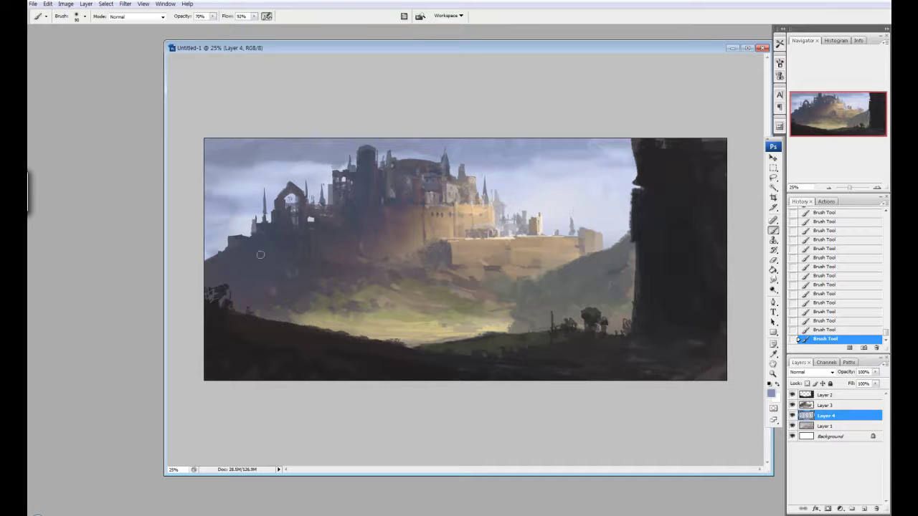
Step: On Layer 2, erase the ragged edge of the dark foreground ridge below the meadow
click(846, 396)
key(e)
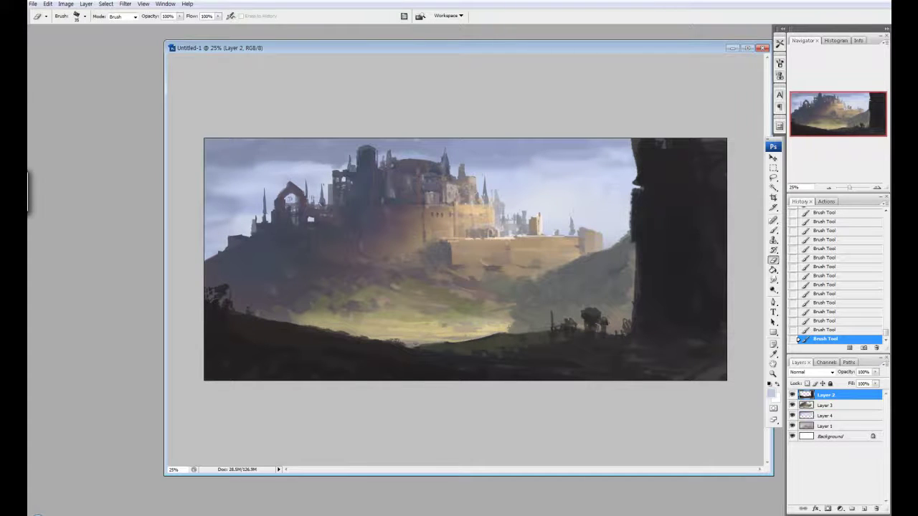
key(b)
right_click(593, 351)
key(Escape)
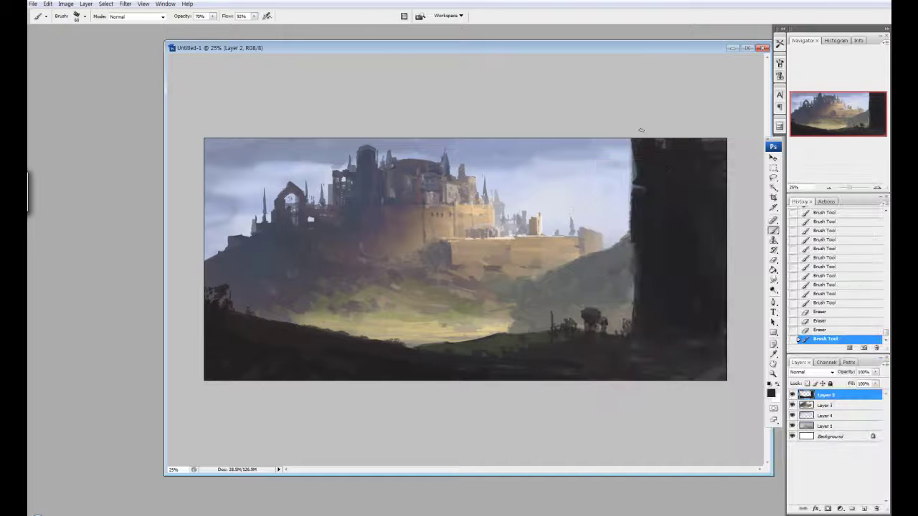
Step: Fill the notch in the dark tower's upper left edge and smudge the edge downward
drag(640, 130, 635, 175)
key(r)
drag(635, 175, 653, 244)
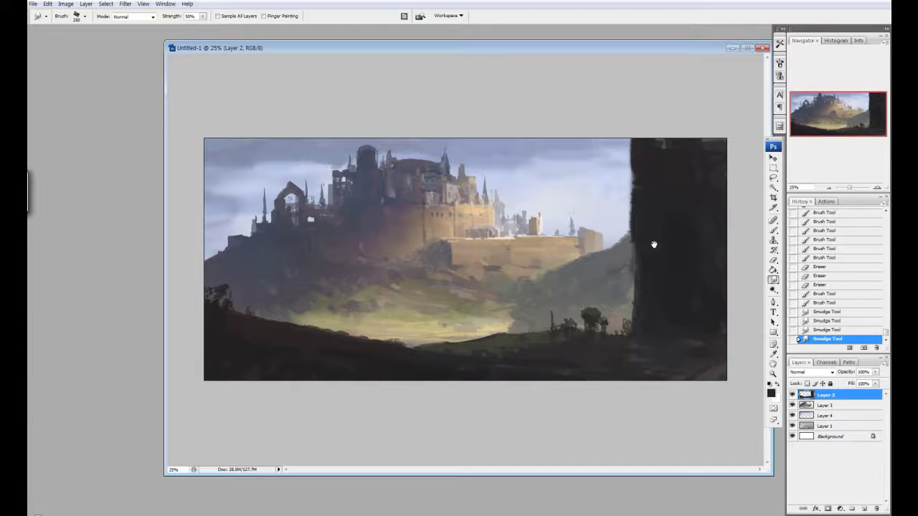
Step: Repaint the dark tower's left edge and add subtle vertical texture strokes over its face
key(b)
drag(632, 286, 631, 316)
drag(634, 284, 629, 323)
drag(631, 215, 630, 273)
drag(631, 179, 630, 229)
mouse_move(633, 143)
mouse_down()
mouse_move(631, 187)
mouse_move(667, 229)
mouse_up()
drag(689, 207, 705, 350)
drag(693, 287, 682, 316)
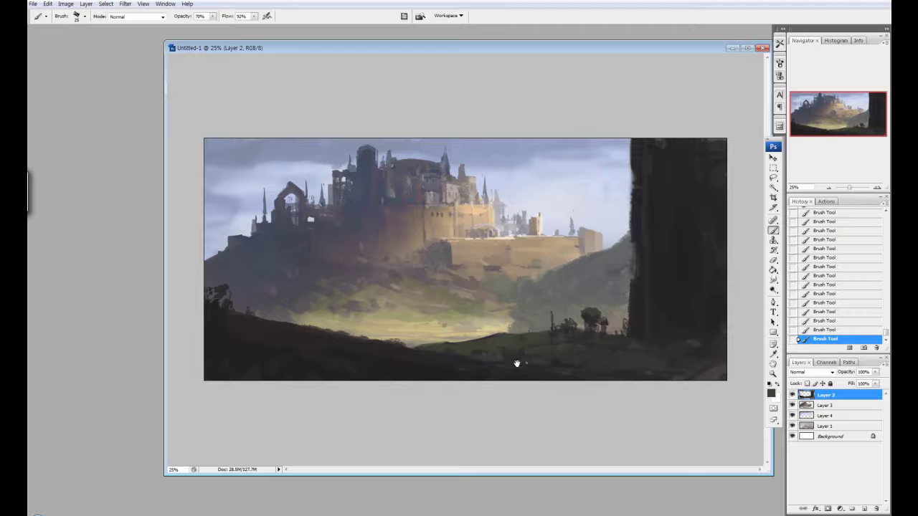
Step: Create a new layer on top and lasso spiky foliage shapes at the lower left and right edges of the painting
key(ctrl+shift+alt+n)
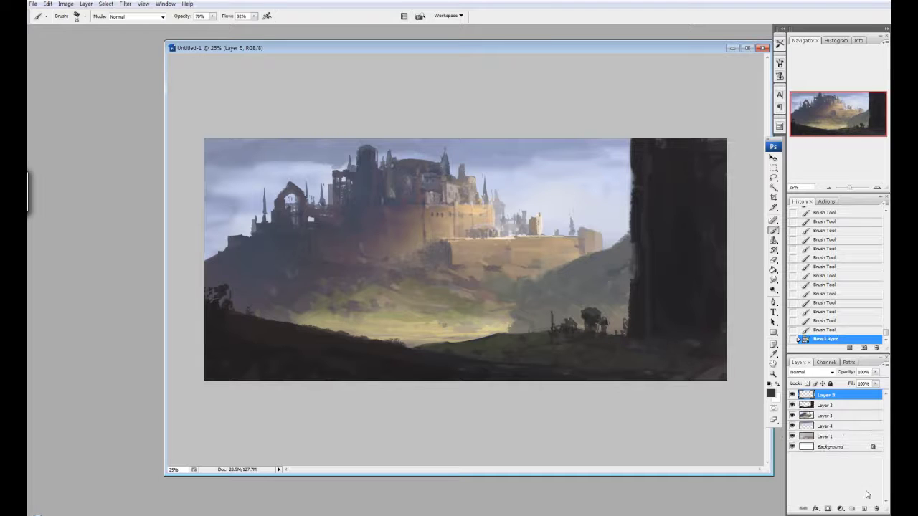
key(l)
mouse_move(255, 294)
mouse_down()
mouse_move(234, 318)
mouse_move(251, 318)
mouse_move(230, 333)
mouse_move(247, 362)
mouse_up()
mouse_move(714, 330)
mouse_down()
mouse_move(706, 352)
mouse_move(729, 360)
mouse_move(695, 373)
mouse_up()
drag(720, 304, 692, 358)
drag(710, 286, 680, 323)
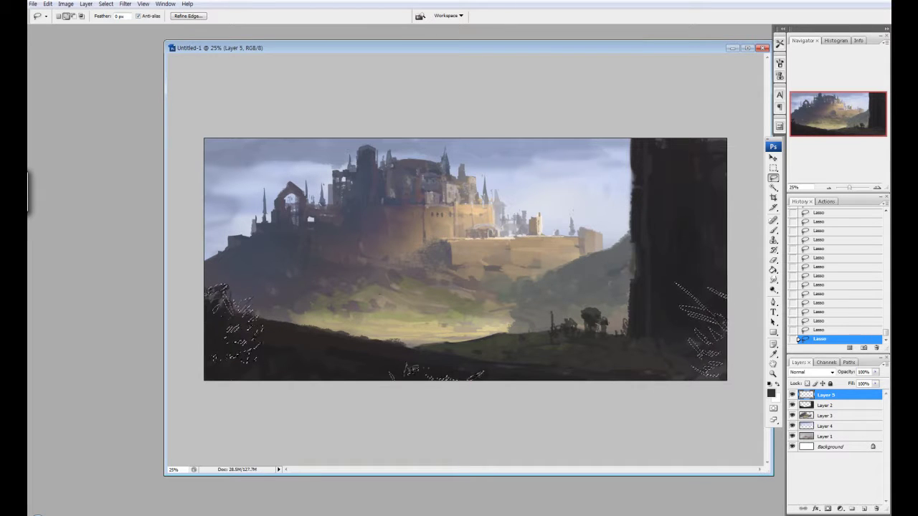
Step: Add more lassoed grass and leaf shapes along the bottom edge and beside the round tree on the ridge
drag(434, 366, 403, 380)
drag(498, 370, 459, 380)
drag(595, 309, 586, 331)
drag(578, 351, 574, 361)
key(n)
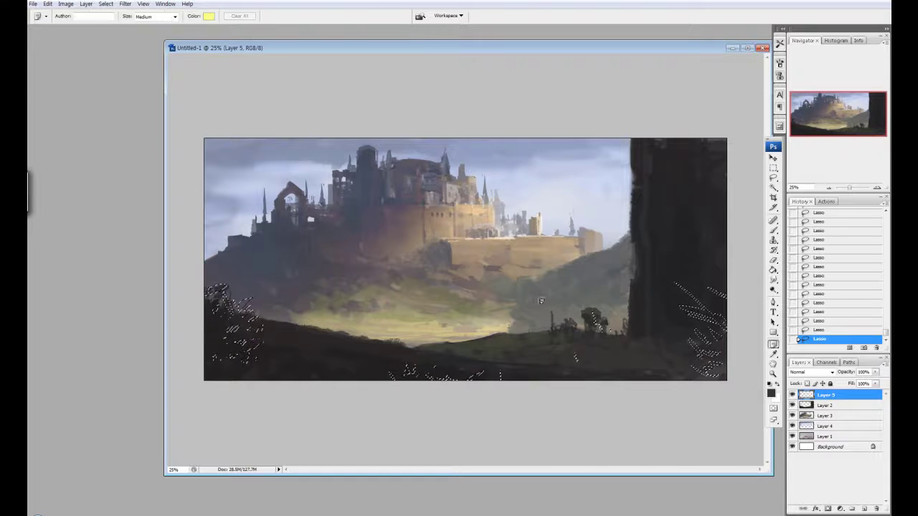
key(ctrl+shift+s)
click(388, 79)
key(Escape)
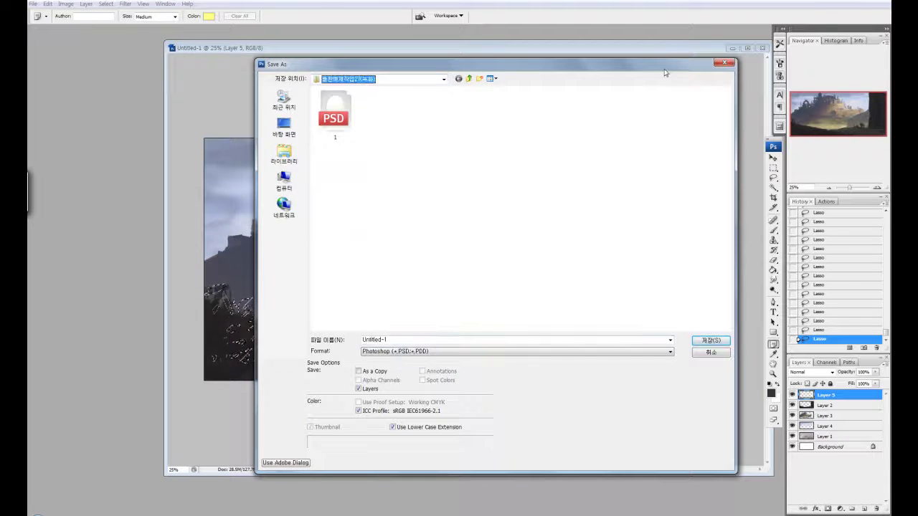
key(Escape)
Step: Save the painting in Photoshop format as 1 in the 출판예제작업28(녹화) folder
key(ctrl+shift+s)
click(432, 90)
click(420, 114)
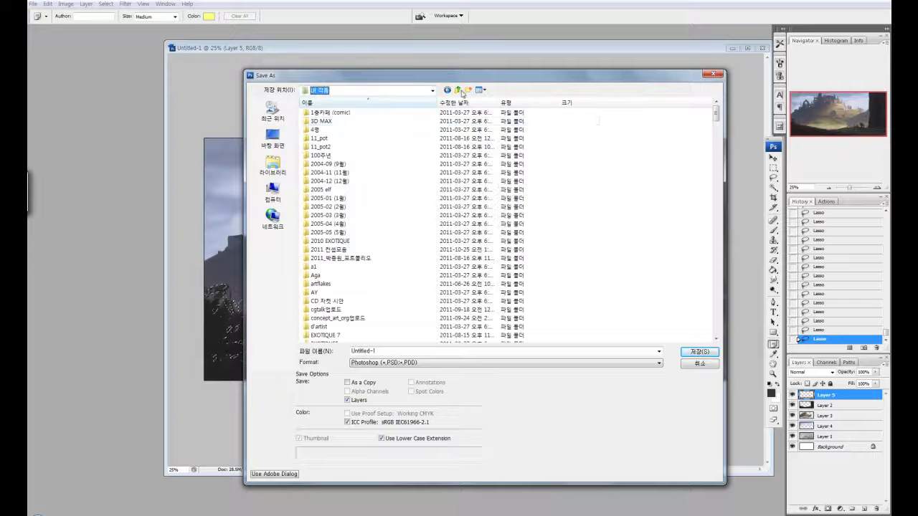
scroll(502, 251, down, 4)
double_click(351, 301)
double_click(374, 352)
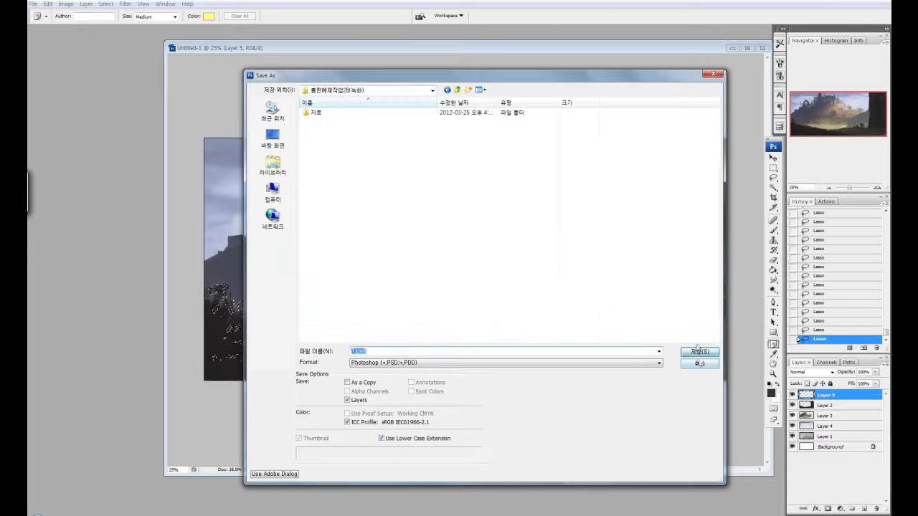
text(1)
key(Return)
Step: Fill the lassoed foliage shapes with dark strokes using a large soft brush and remove the selection
key(b)
right_click(713, 323)
key(Escape)
click(772, 392)
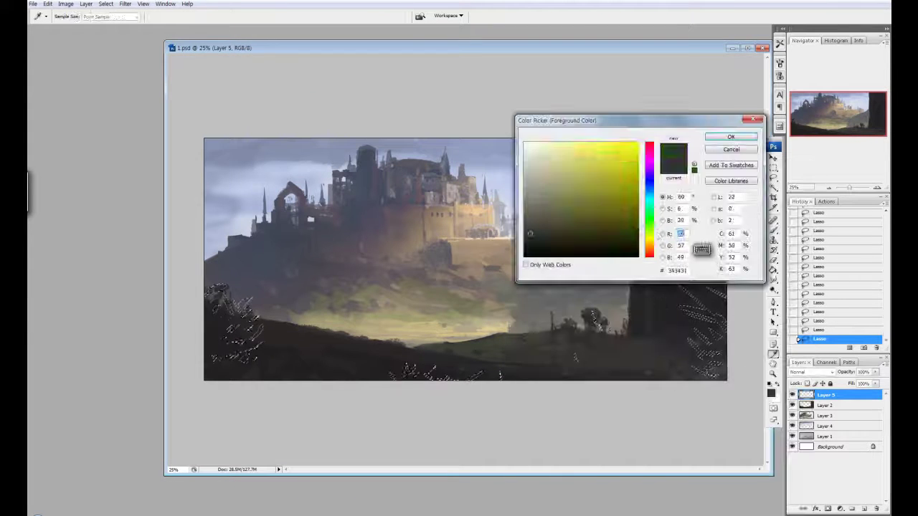
click(588, 186)
key(Return)
click(385, 369)
drag(689, 301, 717, 323)
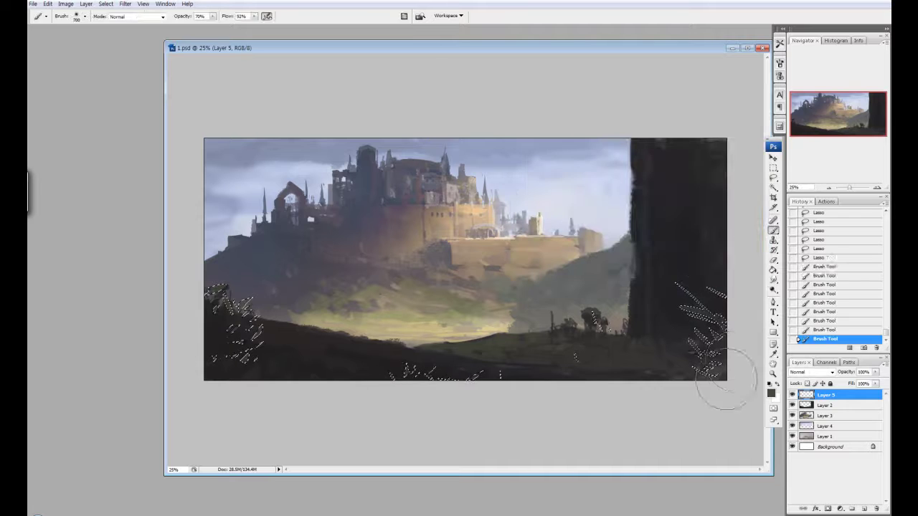
drag(602, 323, 624, 337)
key(ctrl+d)
Step: Dodge highlights into the left foliage with a smaller brush and soften parts of the foliage with the Eraser
key(o)
mouse_move(244, 302)
mouse_down()
mouse_move(226, 287)
mouse_move(251, 316)
mouse_up()
key(bracketleft)
key(bracketleft)
key(bracketleft)
key(5)
mouse_move(222, 287)
mouse_down()
mouse_move(259, 301)
mouse_move(271, 277)
mouse_up()
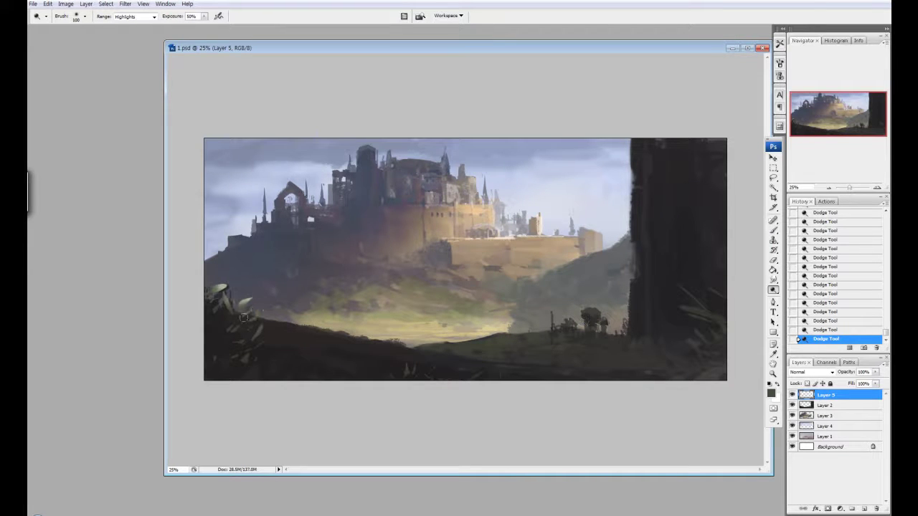
key(e)
drag(688, 309, 738, 355)
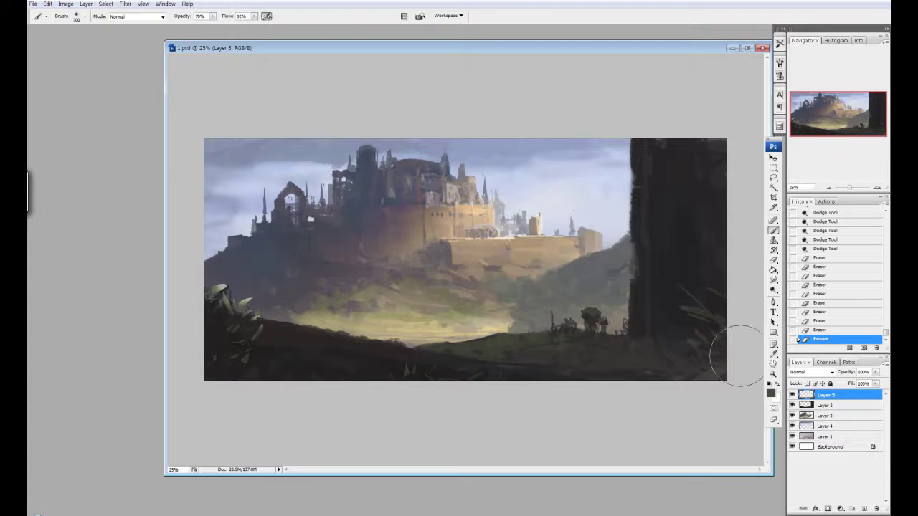
Step: Create a new layer and lasso more leaf shapes at the left edge, around the ridge trees and at the right edge
key(ctrl+shift+alt+n)
key(l)
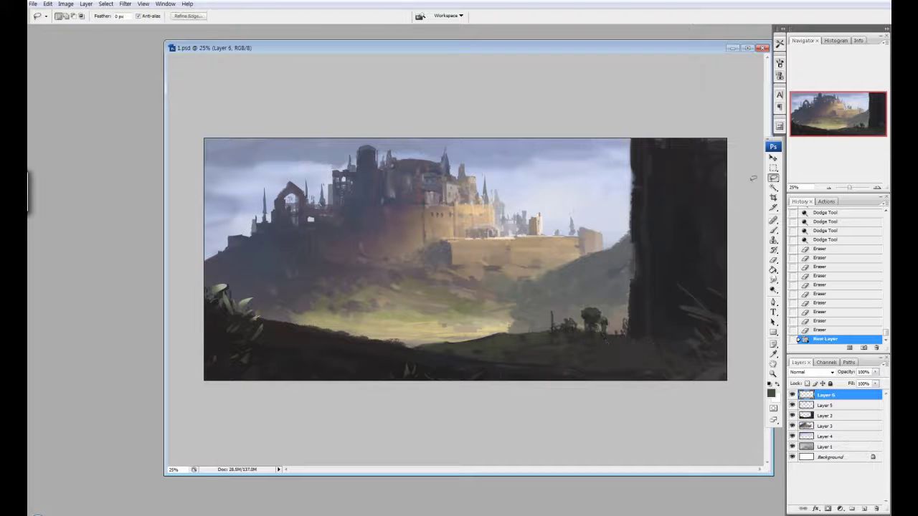
mouse_move(208, 283)
mouse_down()
mouse_move(244, 296)
mouse_move(200, 280)
mouse_up()
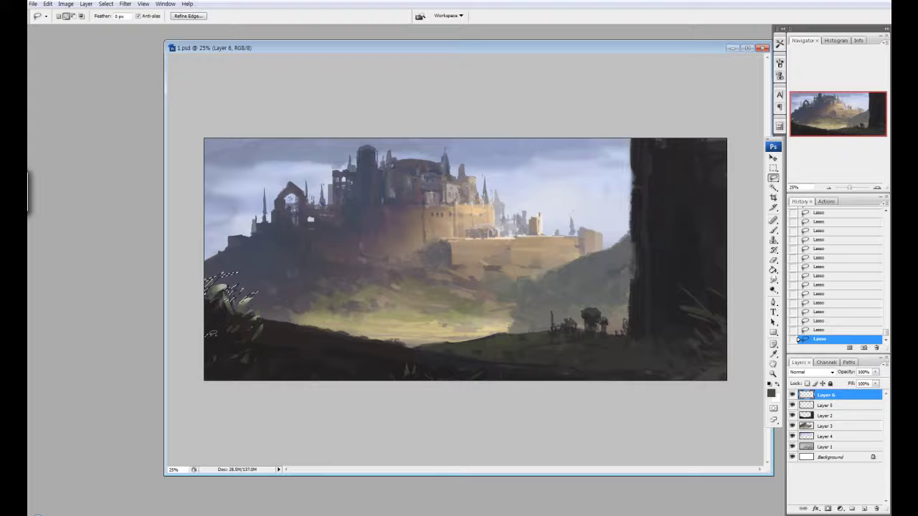
drag(566, 319, 595, 337)
drag(714, 305, 723, 312)
Step: Paint the lassoed leaf shapes with a dark olive color and remove the selection
key(b)
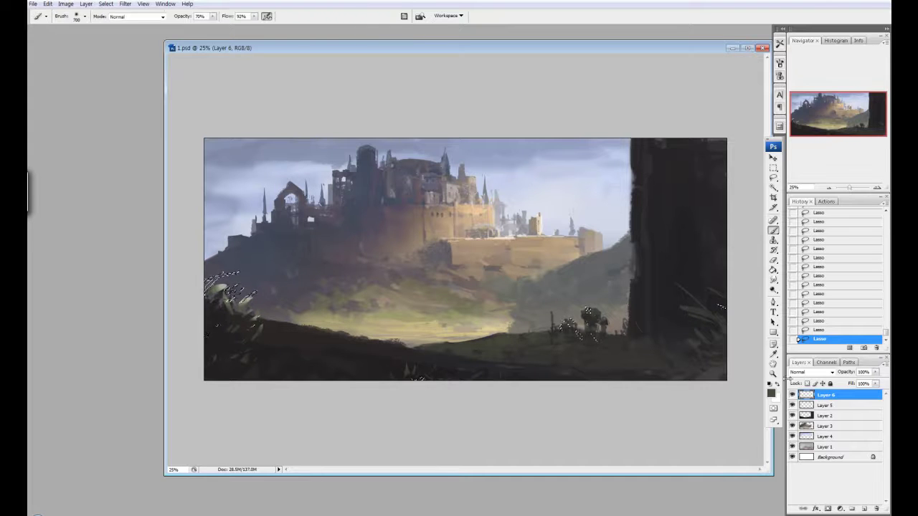
click(771, 392)
click(729, 136)
drag(208, 283, 251, 305)
key(ctrl+d)
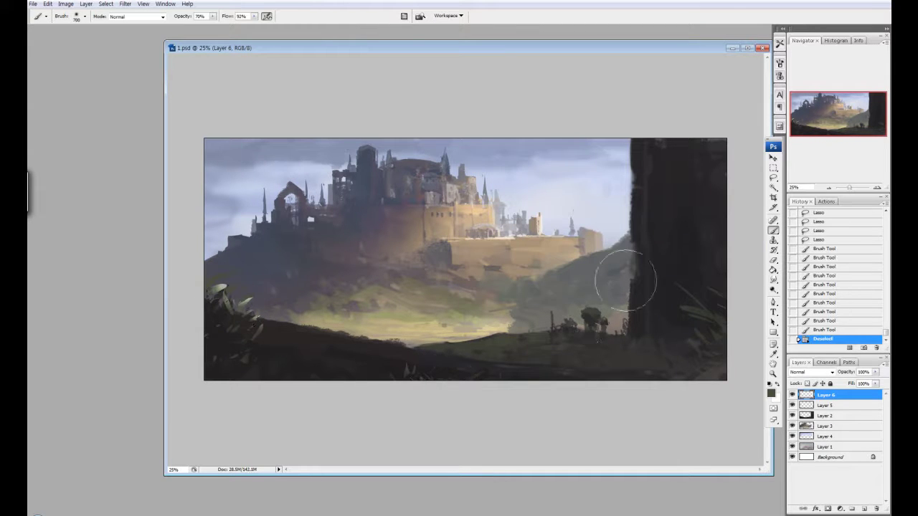
Step: Dodge highlights into the new leaves and merge their layer down into Layer 5
key(o)
mouse_move(265, 273)
mouse_down()
mouse_move(251, 256)
mouse_move(358, 273)
mouse_move(332, 292)
mouse_move(392, 255)
mouse_up()
drag(688, 290, 717, 312)
key(ctrl+e)
Step: Load the foliage outline as a selection, shade it dark blue on a new layer, and burn the right foliage
ctrl+click(829, 397)
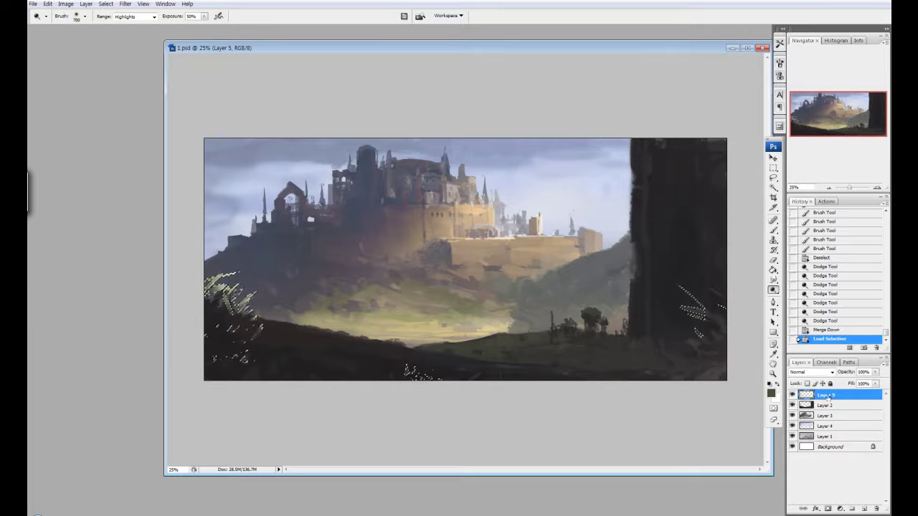
key(ctrl+d)
ctrl+click(828, 397)
click(864, 508)
key(b)
click(770, 392)
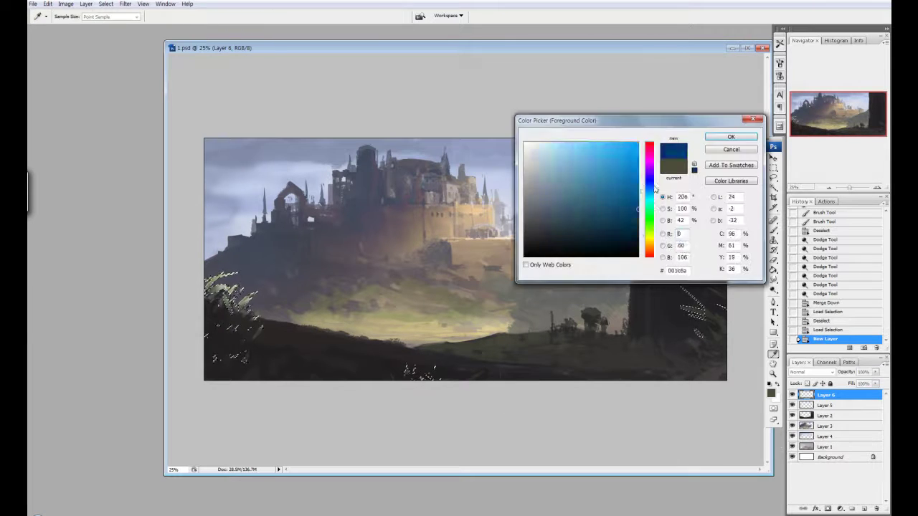
key(Return)
click(771, 392)
click(731, 136)
drag(649, 287, 674, 352)
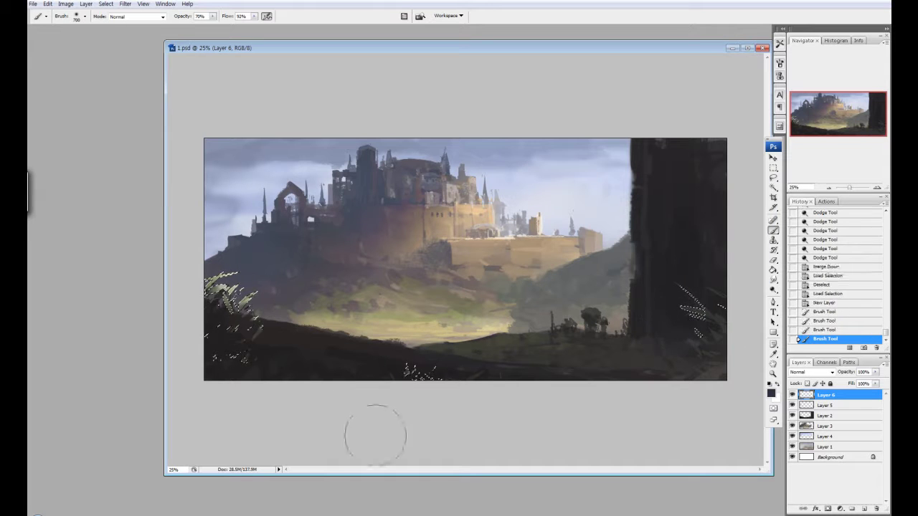
key(ctrl+d)
drag(685, 298, 717, 337)
key(shift+o)
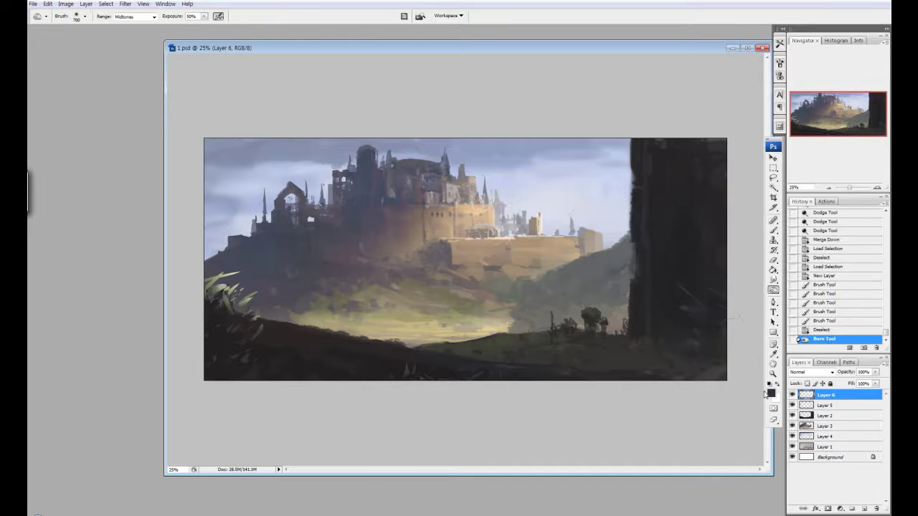
Step: Merge the shading layer into Layer 5 and free-transform the marqueed foliage at the dark tower's base
key(m)
drag(631, 266, 726, 380)
key(ctrl+t)
drag(727, 380, 748, 390)
key(Escape)
key(ctrl+e)
key(ctrl+t)
key(Return)
key(ctrl+d)
Step: Erase parts of the foliage in front of the dark tower with a rough textured eraser brush
key(r)
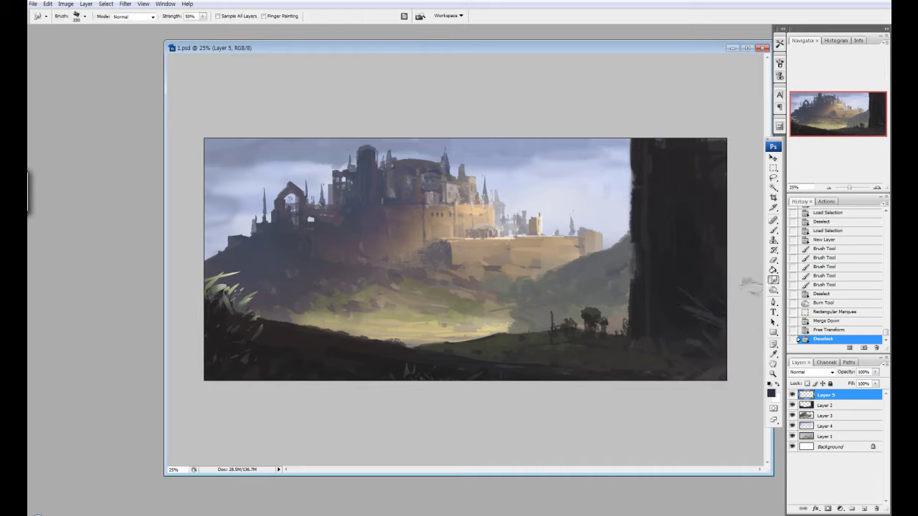
key(e)
right_click(700, 294)
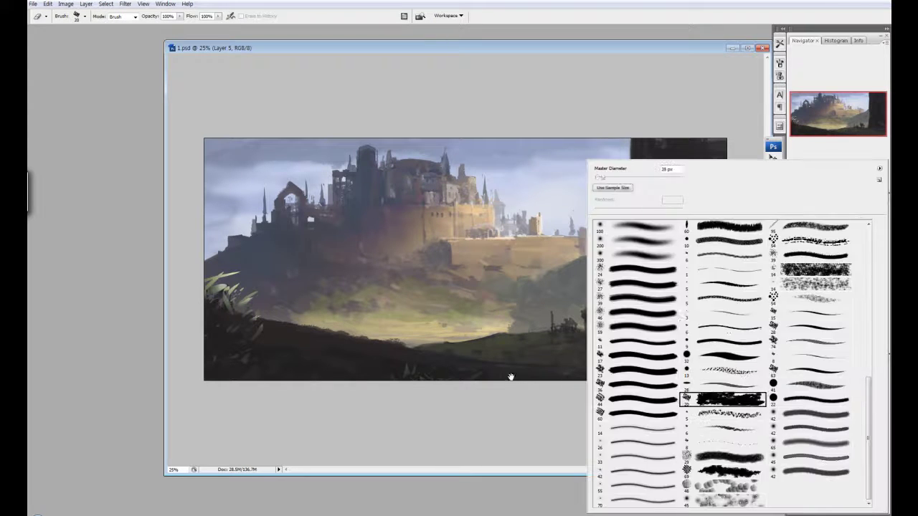
key(Escape)
drag(674, 216, 706, 344)
Step: Smudge the grass blades along the bottom edge and the lower left foliage at 50% strength
key(r)
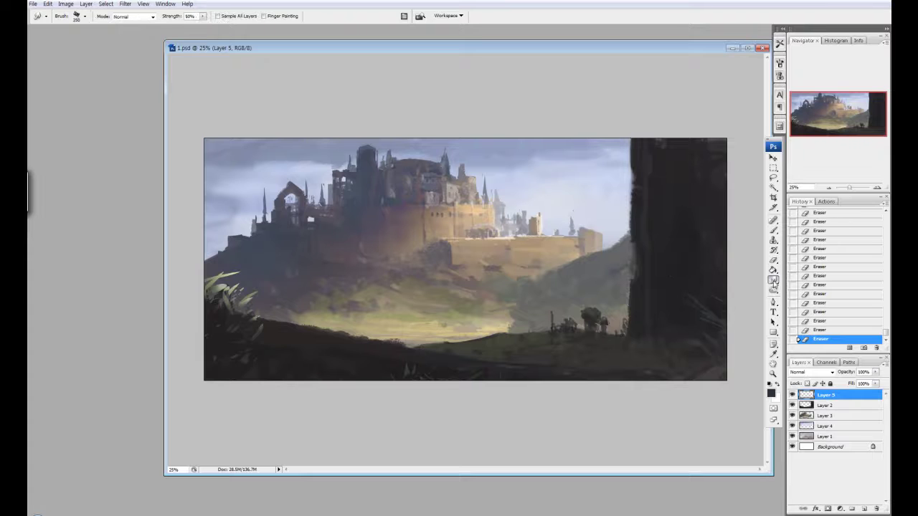
drag(409, 384, 419, 382)
drag(488, 381, 495, 378)
drag(198, 369, 204, 367)
drag(230, 354, 237, 351)
drag(501, 362, 507, 359)
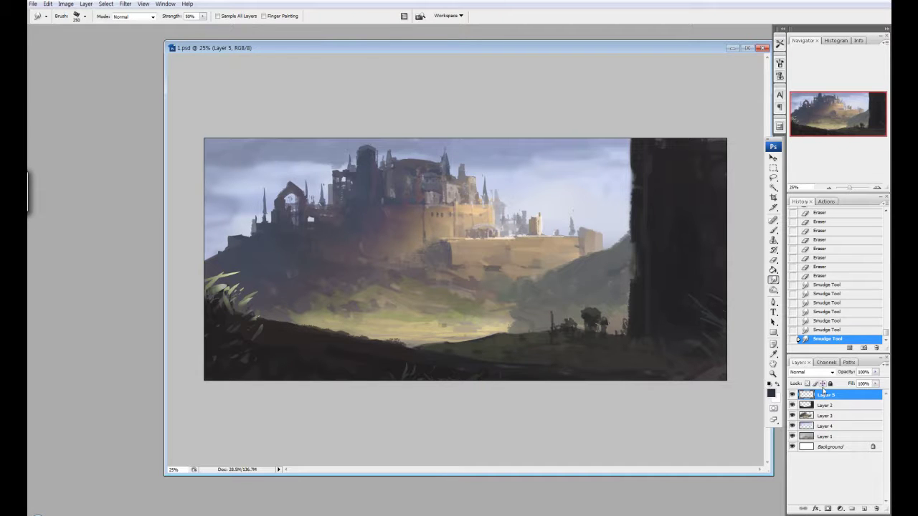
Step: Paint light beige strokes over the sunlit meadow on Layer 3 with a small textured brush
click(826, 416)
key(b)
right_click(667, 371)
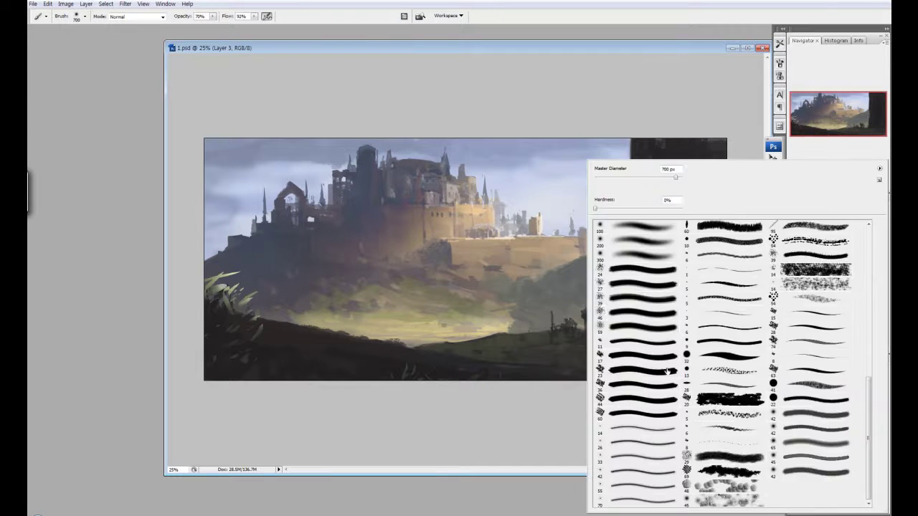
double_click(667, 371)
click(771, 392)
click(731, 135)
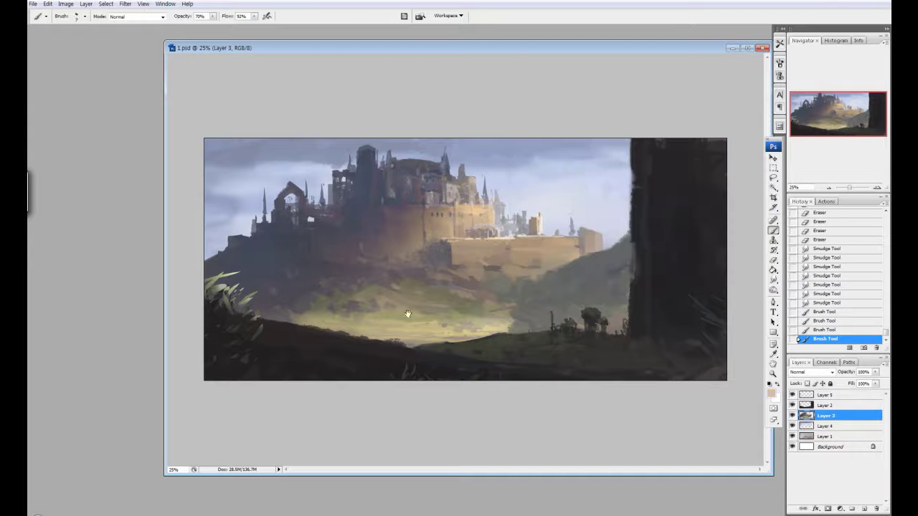
drag(337, 201, 373, 215)
drag(459, 216, 531, 230)
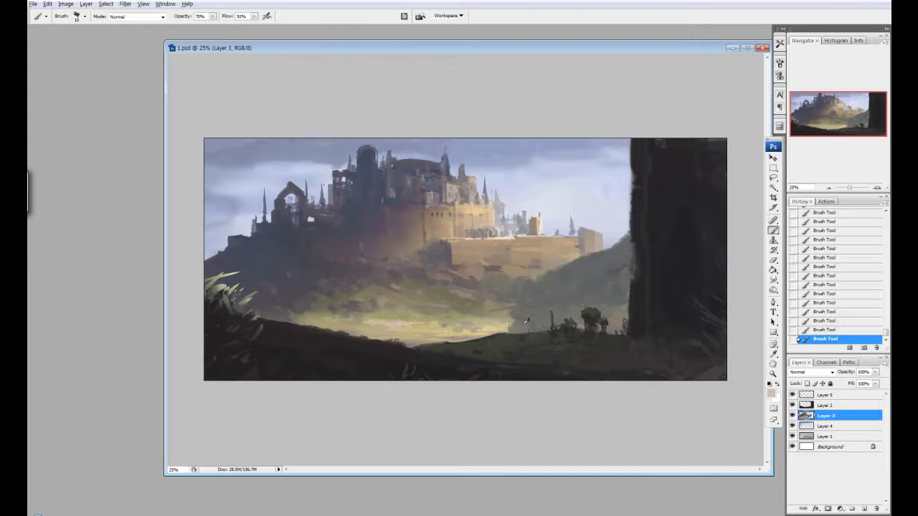
Step: Extend the pale meadow highlights and touch up the slope below the castle wall with colors sampled from the painting
key(ctrl+plus)
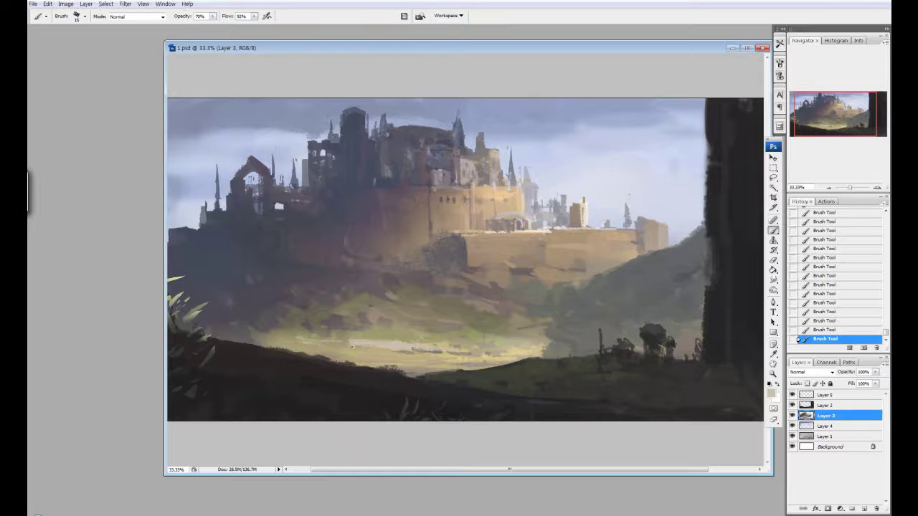
right_click(474, 331)
key(Return)
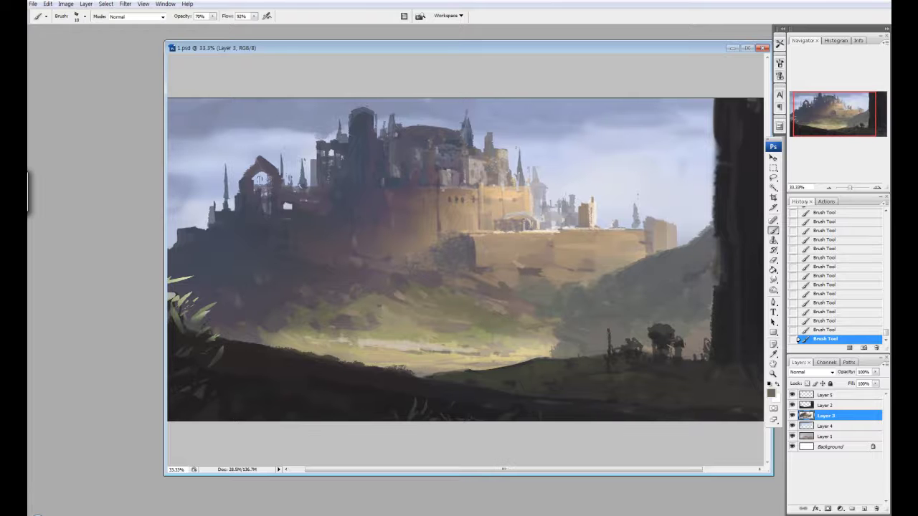
key(ctrl+minus)
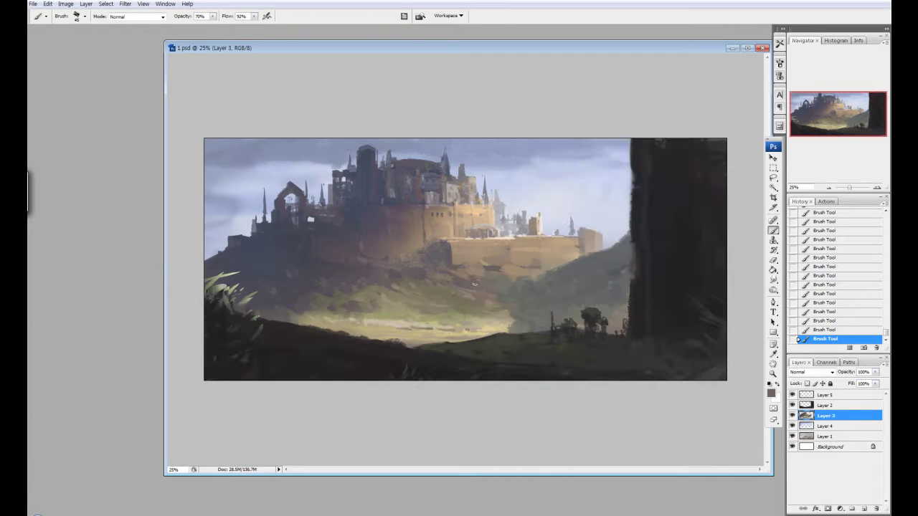
alt+click(491, 258)
drag(480, 269, 510, 271)
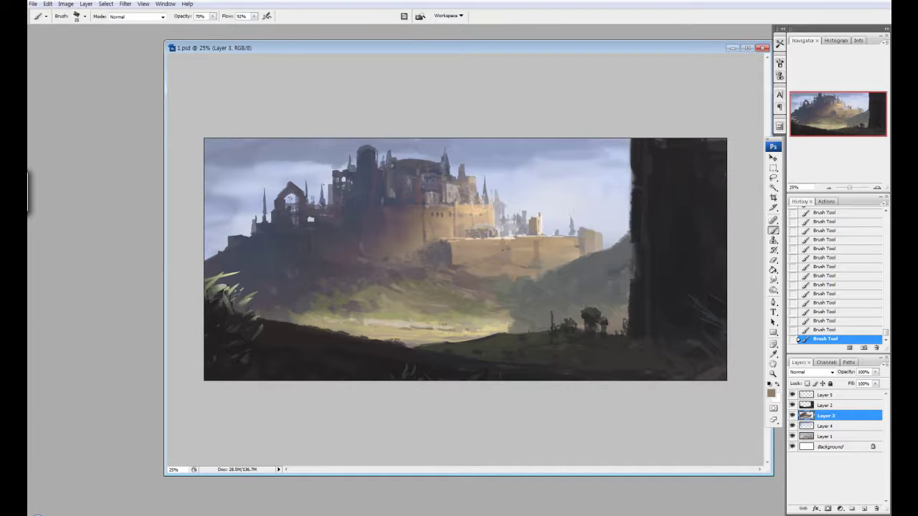
key(ctrl+z)
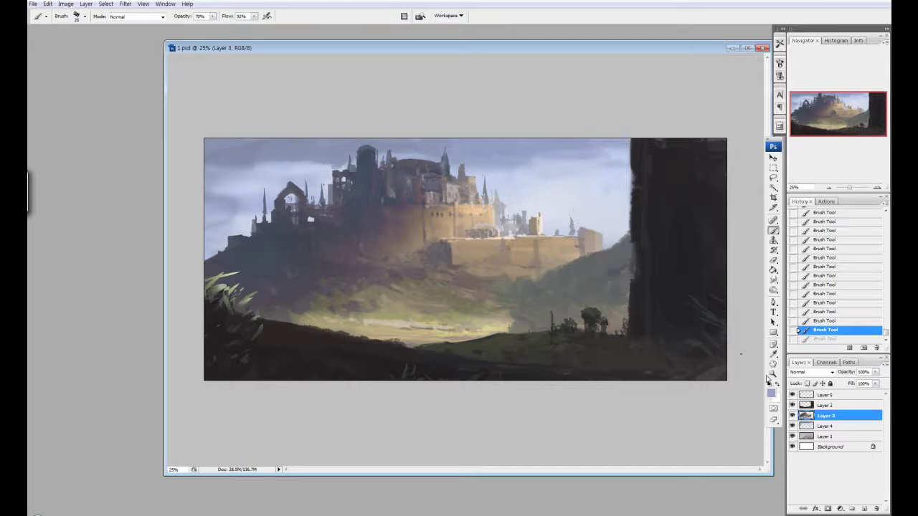
Step: Paint grayish vertical shading on the castle's front wall, a small doorway beside it and a thin ledge on the slope below
click(770, 391)
key(Return)
click(501, 241)
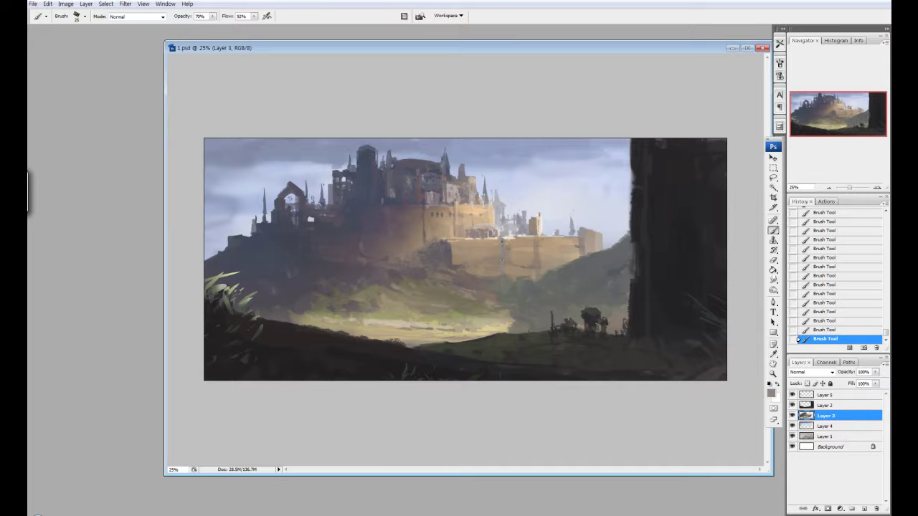
right_click(504, 249)
click(689, 313)
key(Return)
click(771, 393)
click(581, 246)
key(Return)
click(770, 393)
click(581, 246)
key(Return)
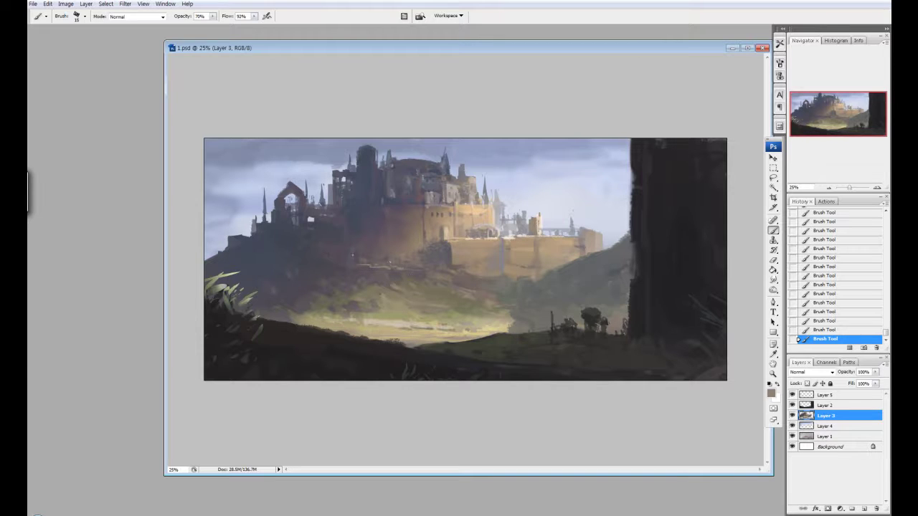
alt+click(358, 253)
Step: Compare the painting with Layer 4 hidden and shown
click(822, 429)
click(792, 426)
click(792, 426)
click(792, 426)
click(792, 426)
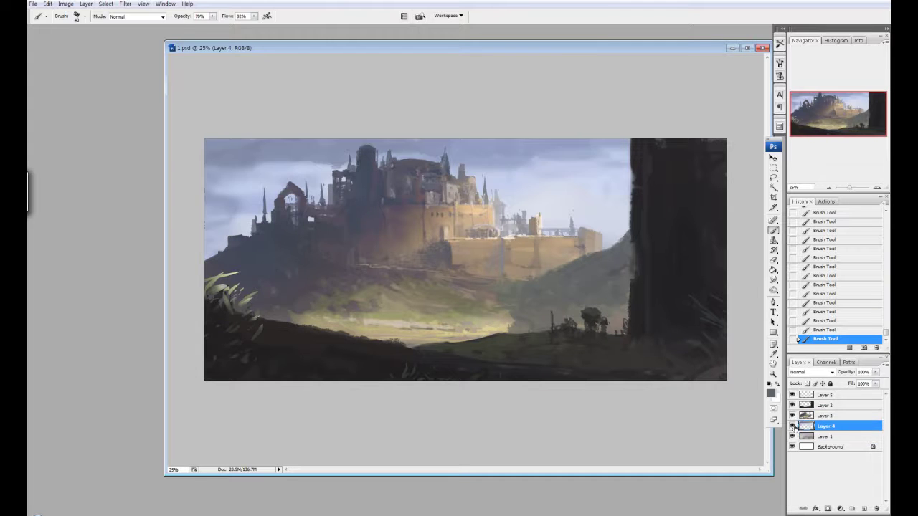
click(792, 426)
click(793, 426)
Step: Load Layer 4's outline as a selection and desaturate the sky with a Hue/Saturation adjustment layer
key(e)
right_click(574, 162)
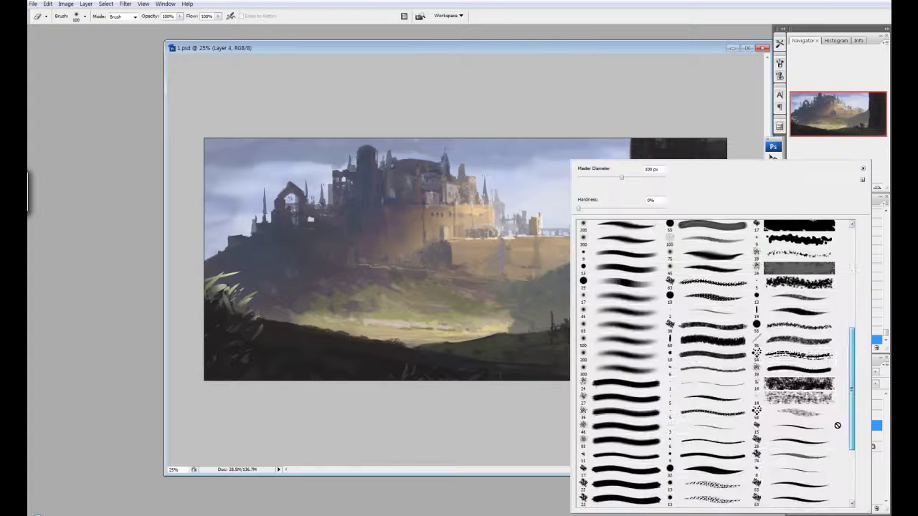
key(Escape)
ctrl+click(806, 426)
click(841, 509)
click(830, 420)
click(755, 325)
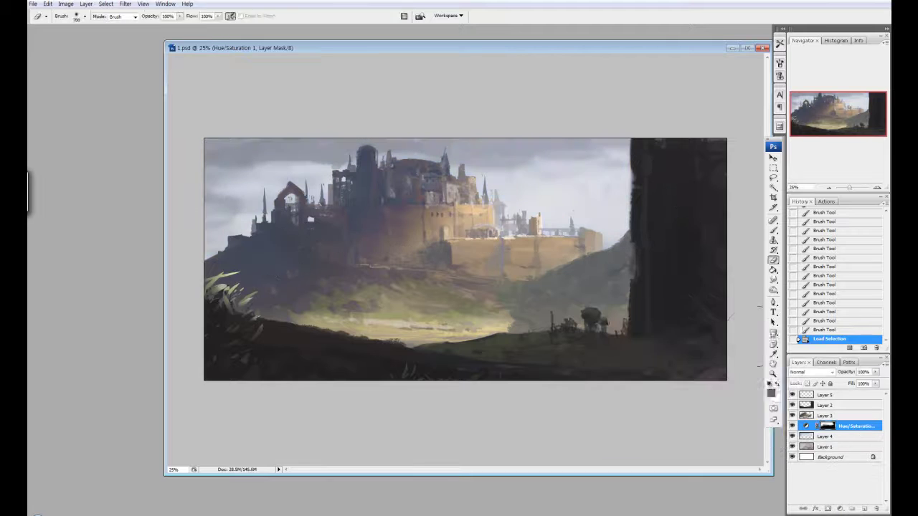
Step: Erase spots of the adjustment mask at the sky's upper edge and merge the adjustment and Layer 4 into Layer 1
click(500, 138)
click(501, 138)
key(ctrl+e)
key(ctrl+e)
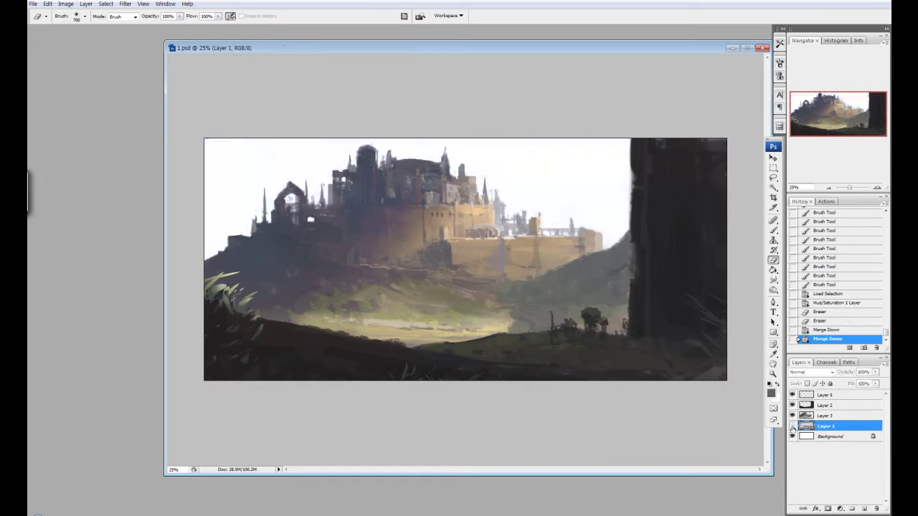
Step: Create a new layer above Layer 1 and paint faint distant towers between the castle and the dark tower
key(b)
key(ctrl+shift+alt+n)
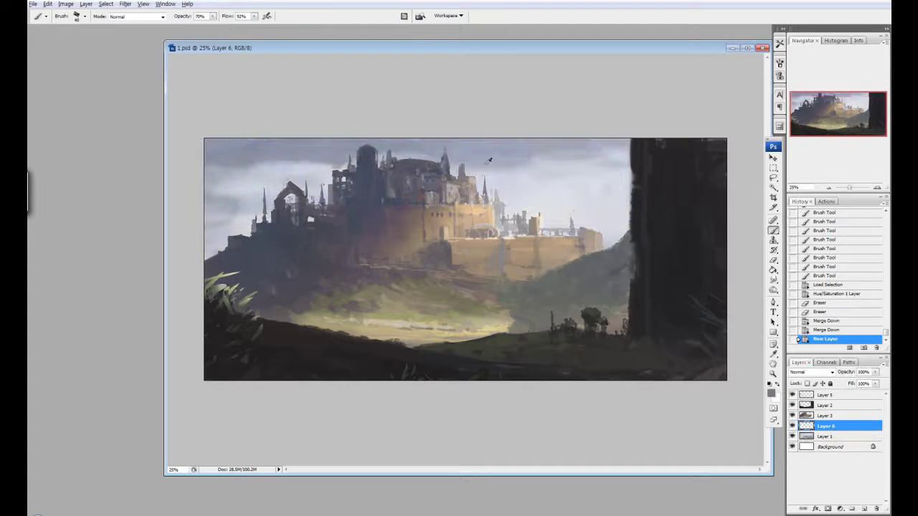
drag(578, 181, 580, 205)
drag(580, 168, 582, 227)
mouse_move(582, 163)
mouse_down()
mouse_move(582, 200)
mouse_move(602, 171)
mouse_move(592, 226)
mouse_move(586, 216)
mouse_move(615, 241)
mouse_up()
right_click(607, 199)
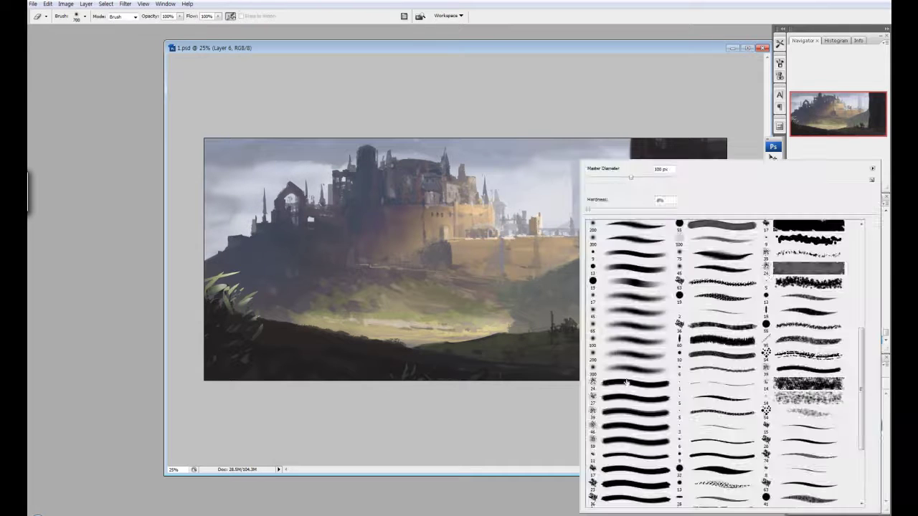
scroll(731, 302, down, 3)
key(Escape)
drag(607, 208, 607, 226)
Step: Paint a faint spire behind the castle and a hazy hill at the left edge, softening them with the Eraser
drag(502, 182, 507, 215)
key(e)
key(b)
mouse_move(213, 223)
mouse_down()
mouse_move(244, 211)
mouse_move(251, 240)
mouse_up()
key(e)
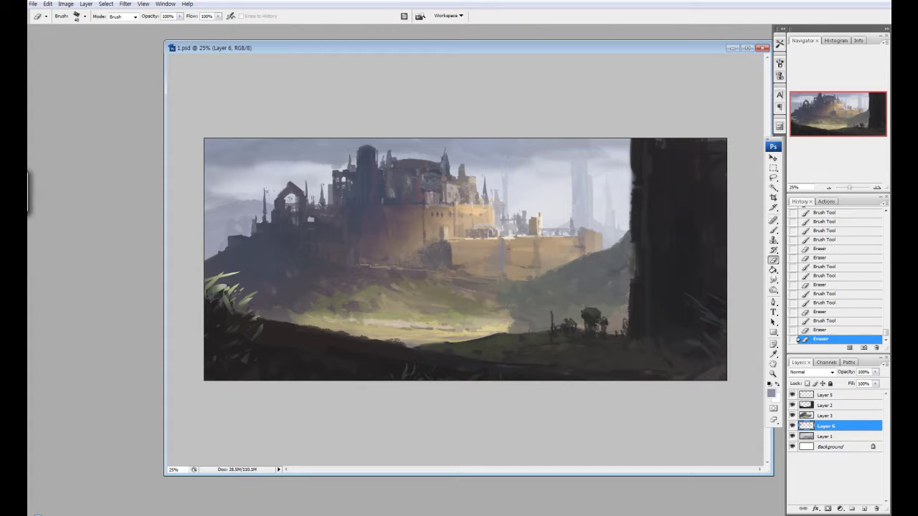
Step: Soften and repaint the hazy hill at the painting's left edge on Layer 6
drag(254, 208, 273, 202)
key(b)
drag(197, 259, 294, 244)
Step: Brighten the sky around the distant towers on Layer 1 with the Dodge tool
click(854, 435)
key(o)
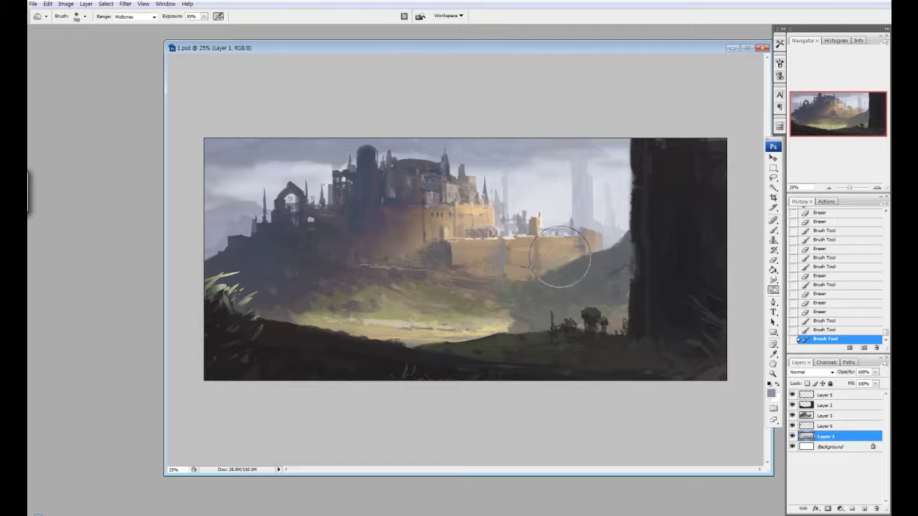
drag(553, 256, 530, 236)
mouse_move(545, 276)
mouse_down()
mouse_move(566, 224)
mouse_move(621, 219)
mouse_up()
drag(563, 262, 559, 242)
Step: Create a new Overlay layer above Layer 3 and choose a pale yellow foreground colour
key(b)
click(827, 416)
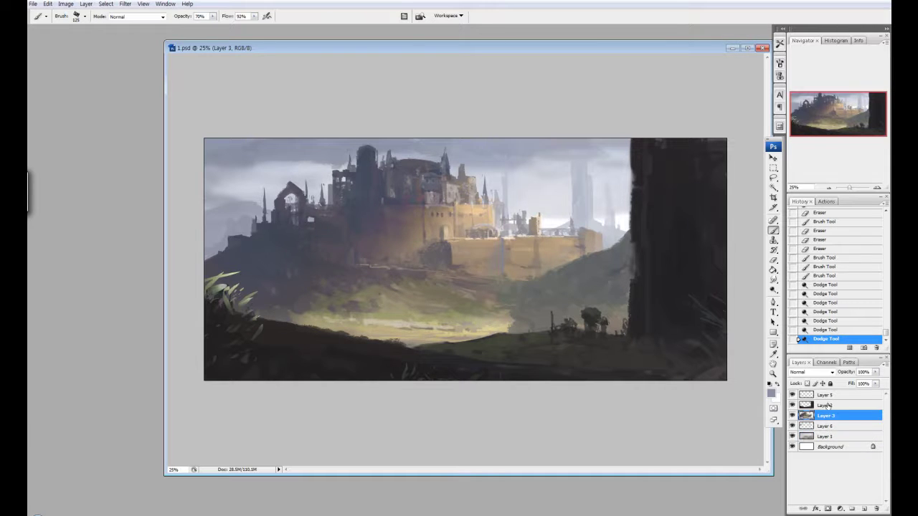
click(863, 508)
key(shift+alt+o)
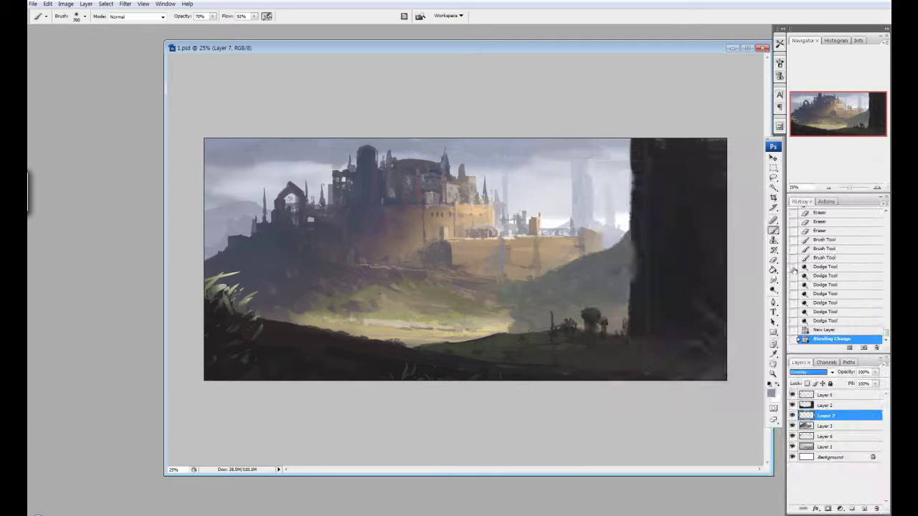
click(771, 390)
click(573, 154)
key(Return)
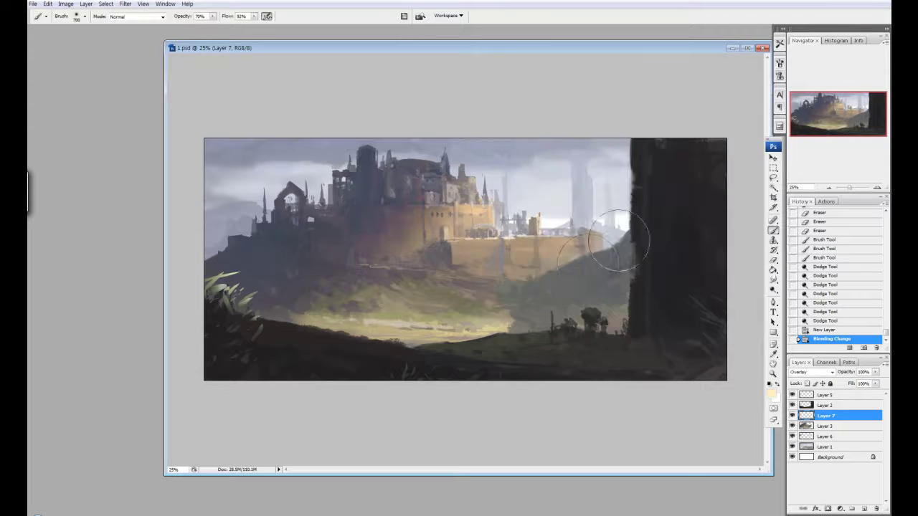
Step: Brush soft warm light over the castle wall and meadow, and merge the Overlay layer into Layer 3
mouse_move(583, 240)
mouse_down()
mouse_move(559, 262)
mouse_move(595, 219)
mouse_move(452, 215)
mouse_up()
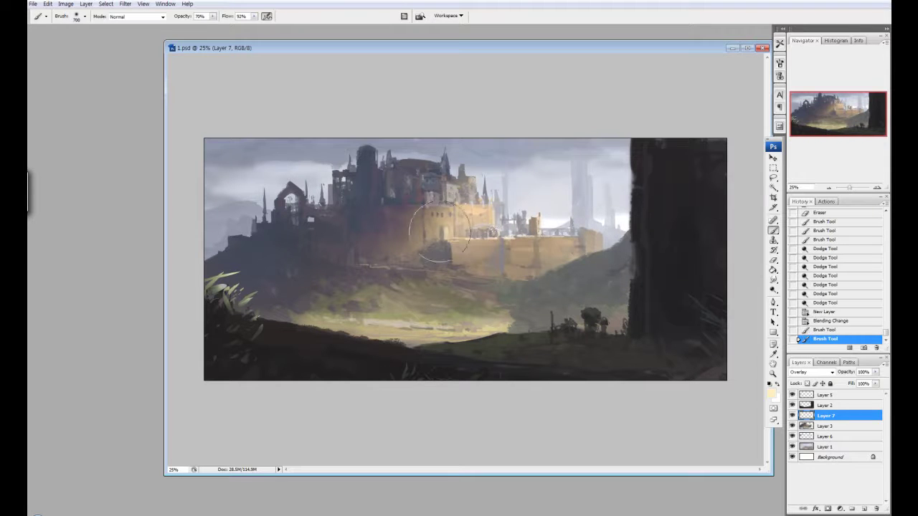
drag(430, 308, 348, 335)
key(comma)
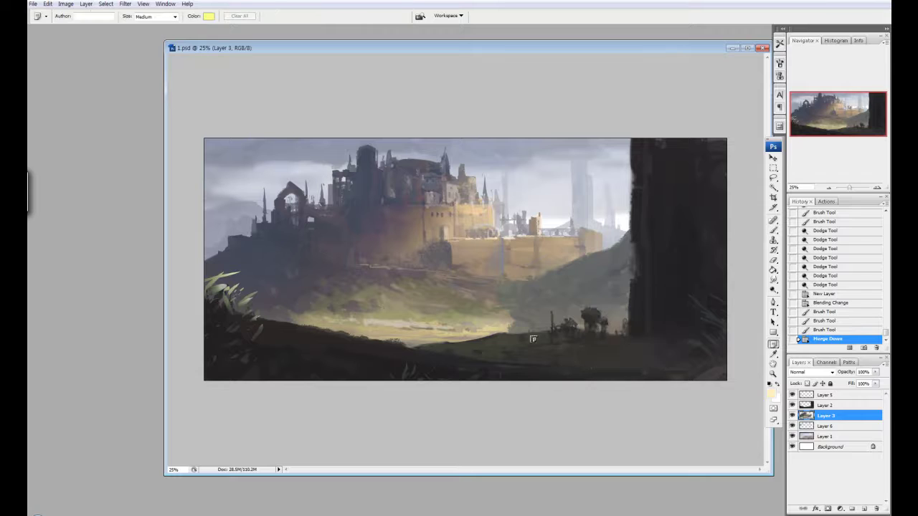
key(ctrl+e)
Step: Paint small details at the far right end of the castle wall and beside its turret using sampled colours
drag(600, 228, 605, 234)
alt+click(602, 231)
drag(603, 230, 606, 234)
alt+click(604, 231)
drag(601, 230, 605, 234)
drag(602, 229, 594, 236)
drag(588, 230, 593, 235)
drag(518, 215, 531, 218)
key(e)
right_click(556, 215)
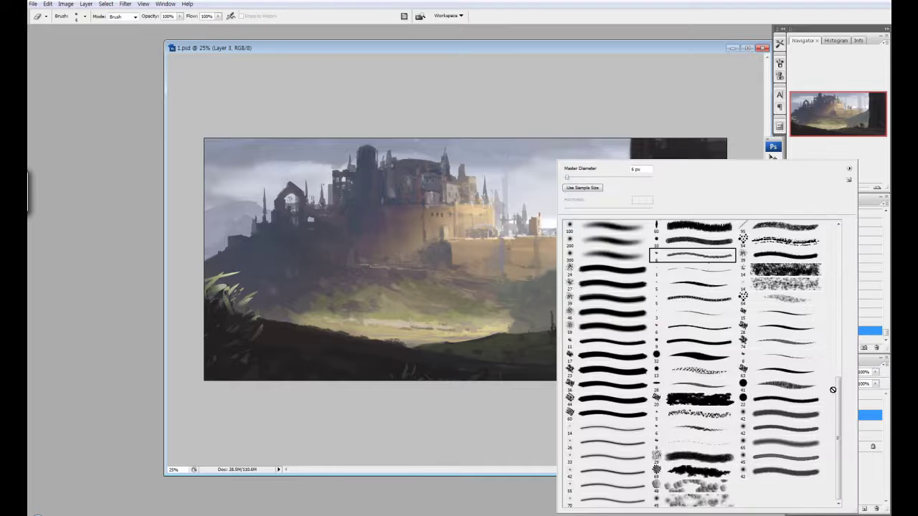
key(Escape)
Step: Paint light strokes along the meadow behind the dark foreground hill using a sampled meadow colour and another brush tip
key(b)
alt+click(502, 323)
mouse_move(518, 313)
mouse_down()
mouse_move(487, 334)
mouse_move(408, 342)
mouse_up()
key(ctrl+z)
right_click(570, 327)
drag(487, 319, 561, 329)
double_click(669, 401)
drag(510, 330, 551, 328)
mouse_move(552, 334)
mouse_down()
mouse_move(570, 339)
mouse_move(446, 337)
mouse_up()
Step: Add fine pale highlights to the meadow and the castle's base with different brush tips and a sampled wall colour
alt+click(518, 231)
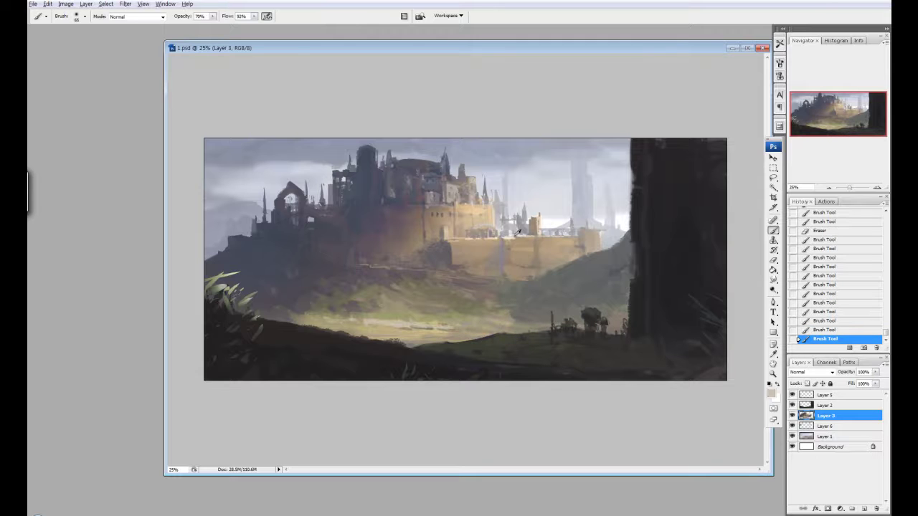
right_click(337, 324)
scroll(473, 359, down, 3)
double_click(466, 344)
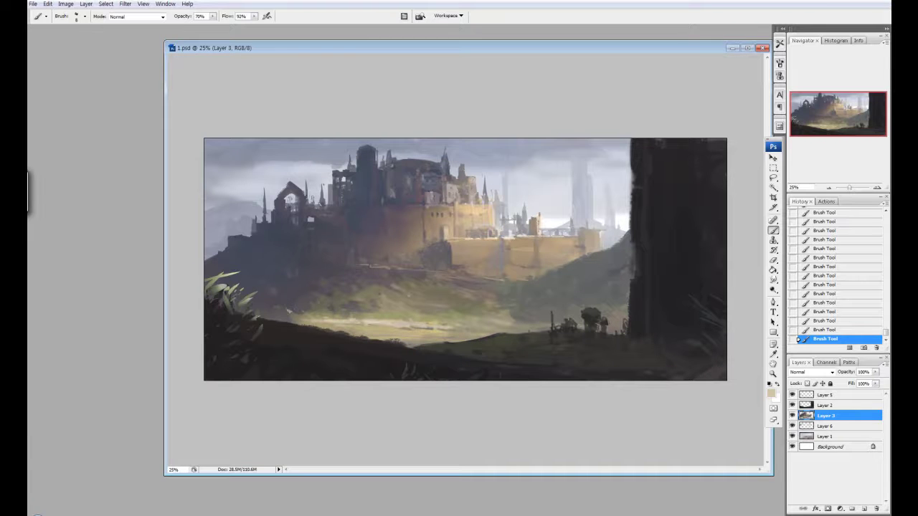
right_click(495, 322)
scroll(645, 344, down, 3)
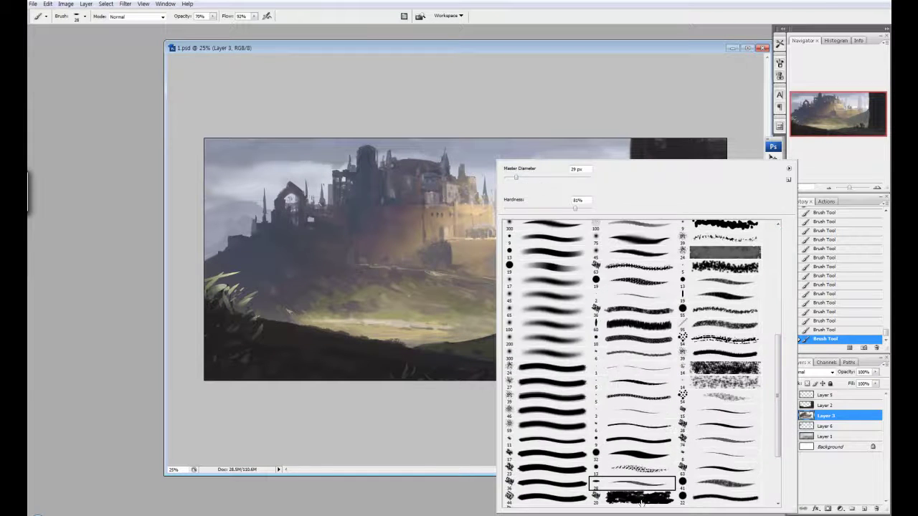
double_click(645, 359)
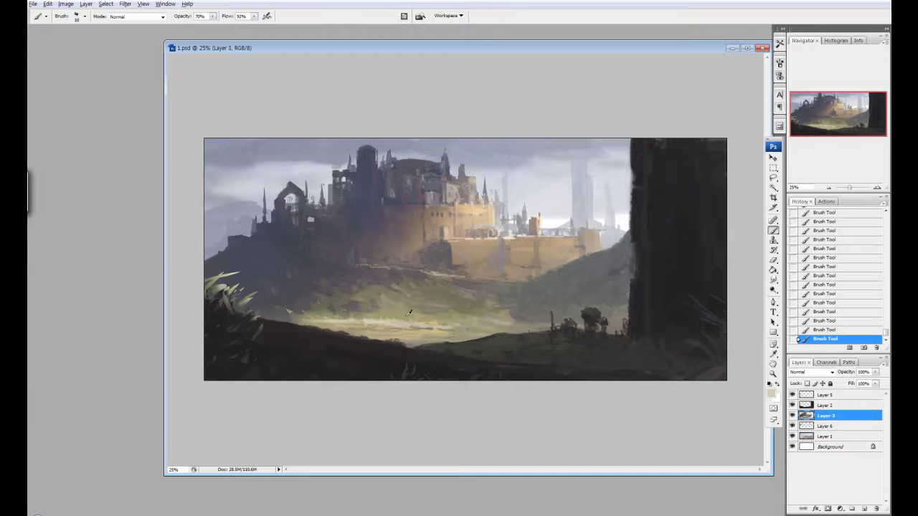
Step: Paint darker strokes on the slope between the castle wall and the dark tower using sampled colours
alt+click(530, 307)
alt+click(621, 267)
drag(593, 279, 565, 294)
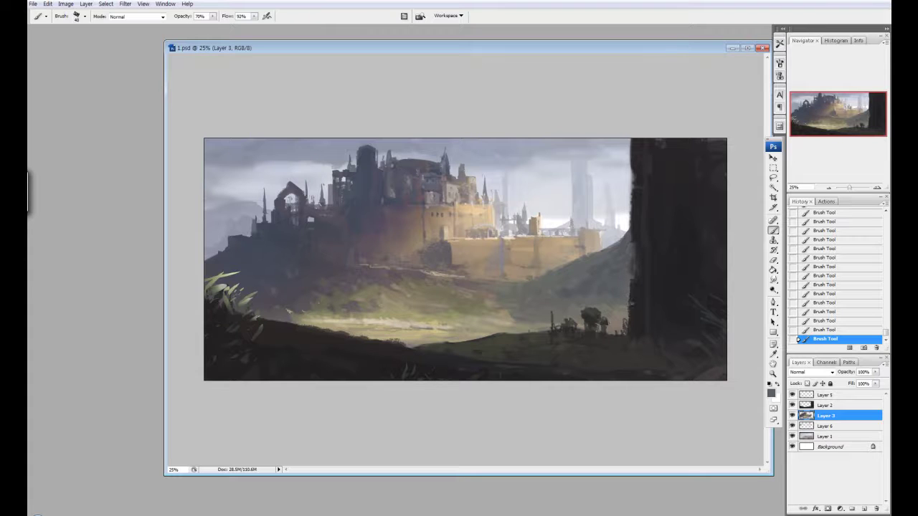
Step: Merge Layer 5 into Layer 2
key(alt+])
key(alt+])
key(ctrl+e)
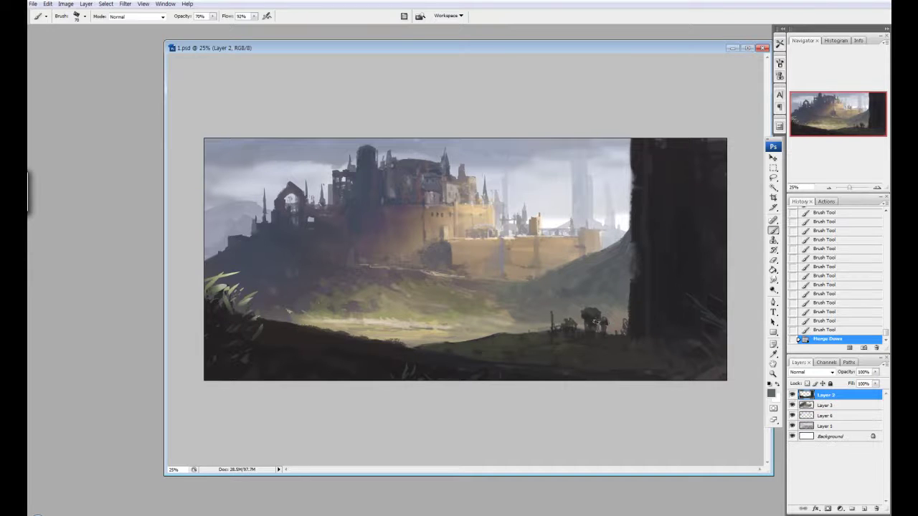
Step: Reshape the small tree on the foreground hill with the Eraser and Brush
key(e)
click(597, 330)
click(595, 327)
key(b)
click(593, 324)
click(592, 323)
right_click(592, 323)
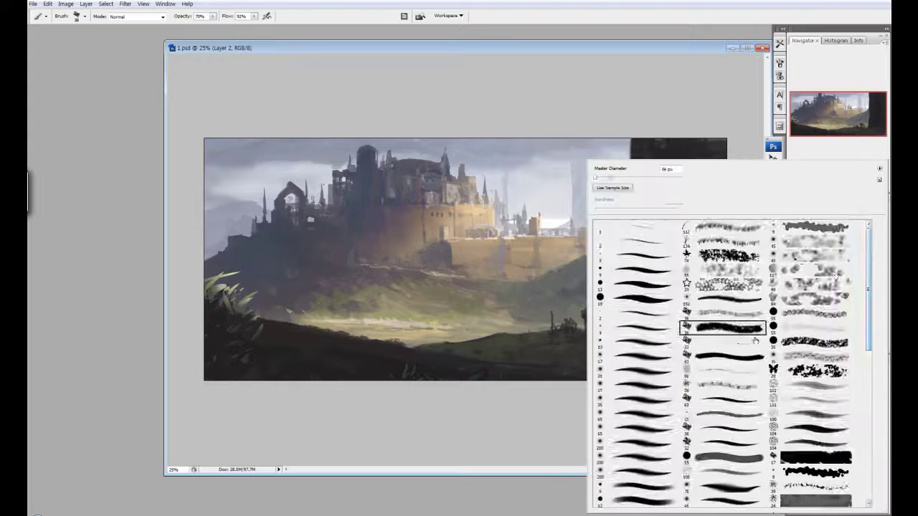
key(Escape)
Step: Paint small shrubs and grasses along the foreground hill's crest and trim the tree's crown with the Eraser
click(551, 335)
click(548, 331)
click(546, 330)
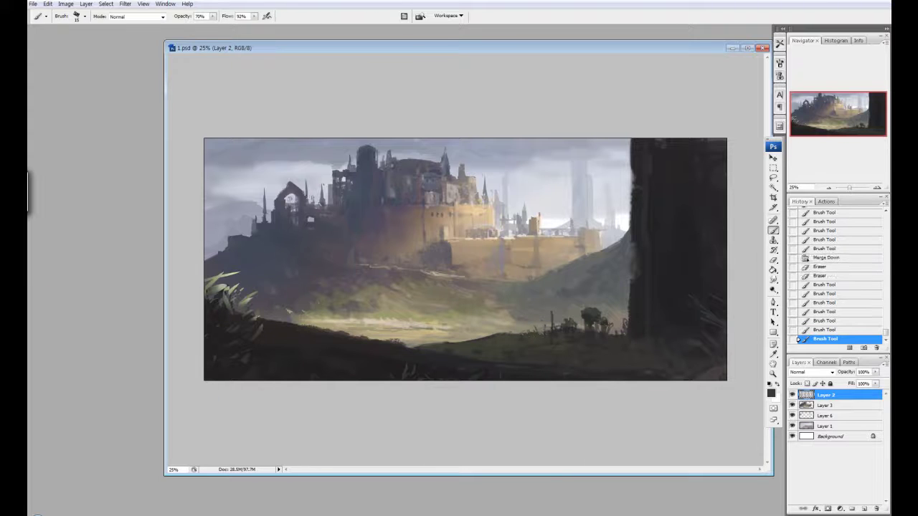
click(540, 329)
key(e)
click(543, 328)
key(b)
click(543, 329)
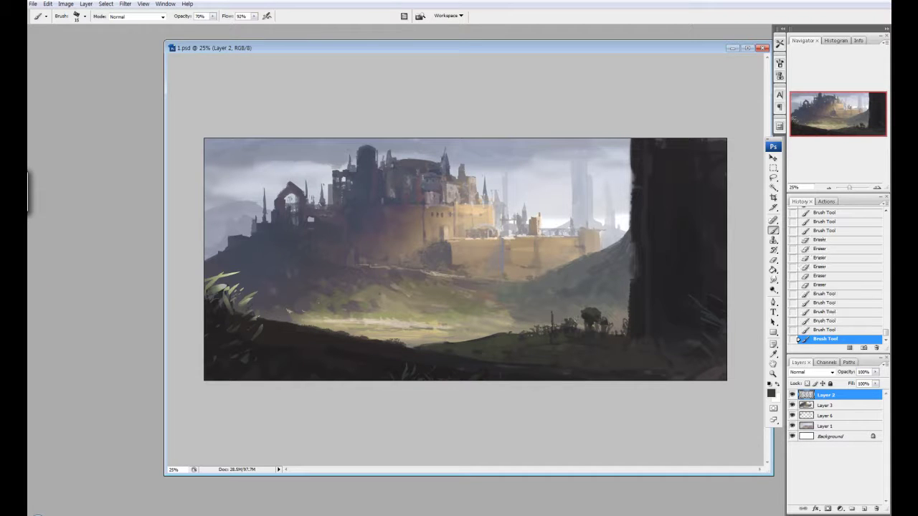
click(573, 331)
key(e)
click(589, 310)
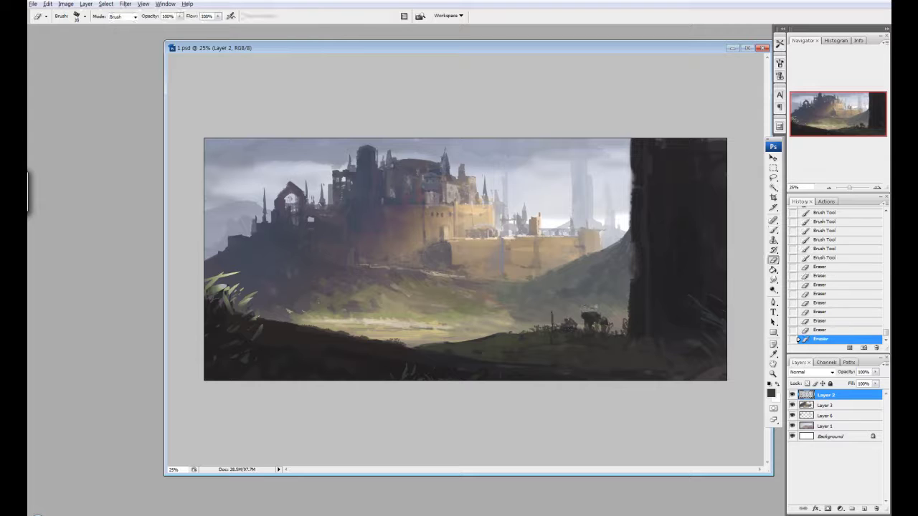
Step: Choose a reddish-brown foreground colour and dab red accents onto the small tree
key(b)
click(771, 391)
click(607, 208)
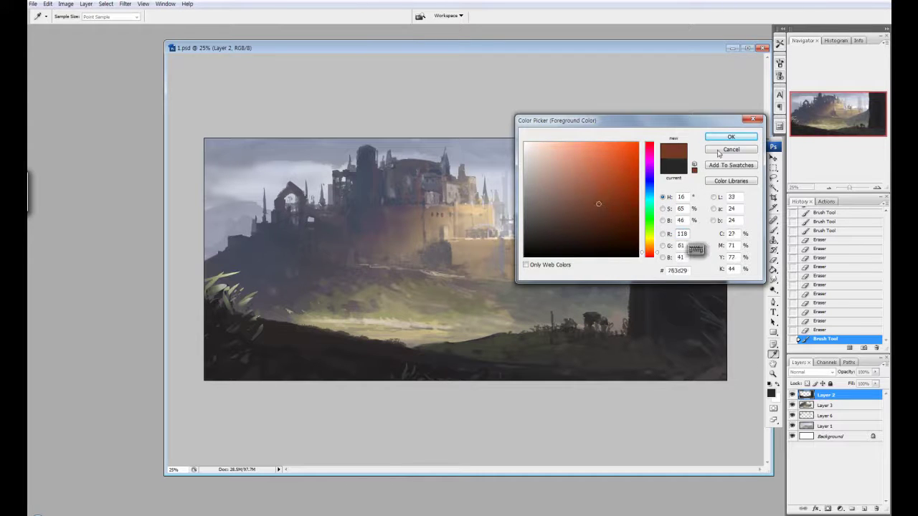
click(730, 137)
Step: Shift the foreground colour to a muted blue and paint small bluish plants around the dark tower's base
click(771, 391)
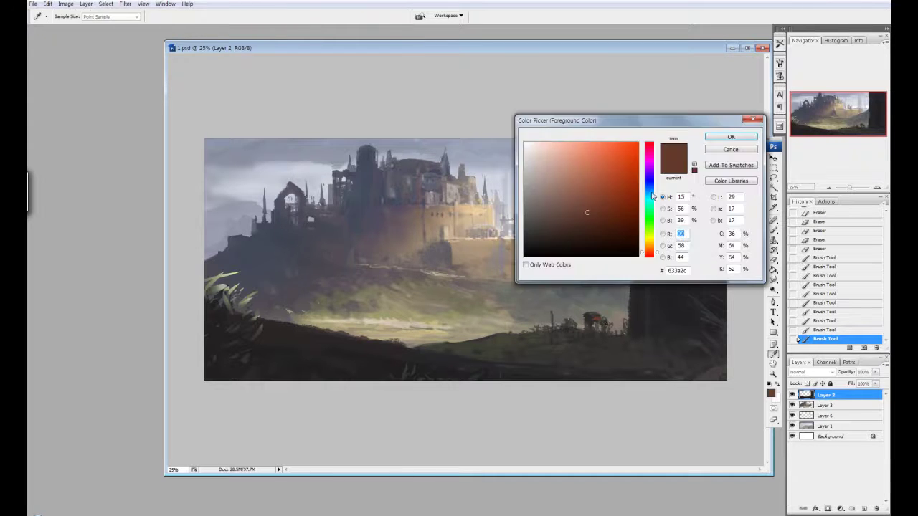
click(649, 187)
click(731, 137)
drag(692, 315, 707, 348)
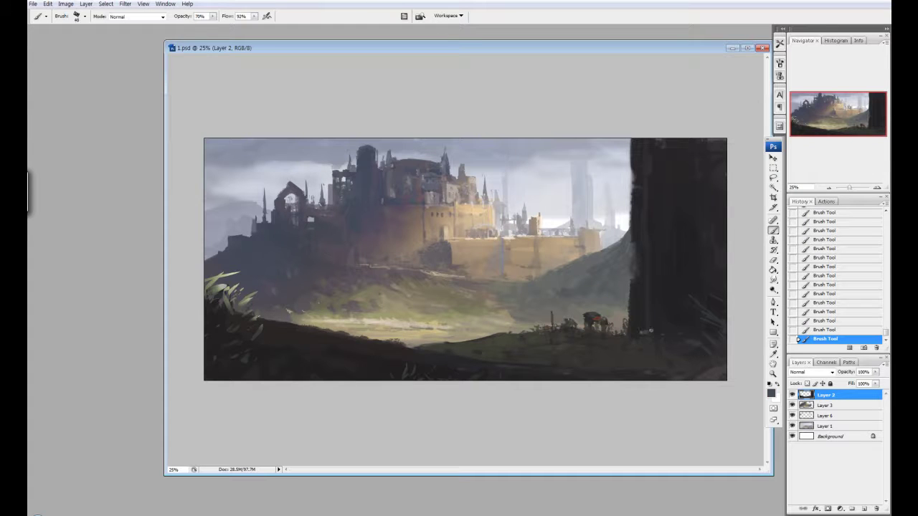
Step: Choose a dark blue-grey (#303235) sampled from the foreground and brush grasses into the dark foreground
alt+click(693, 358)
click(771, 391)
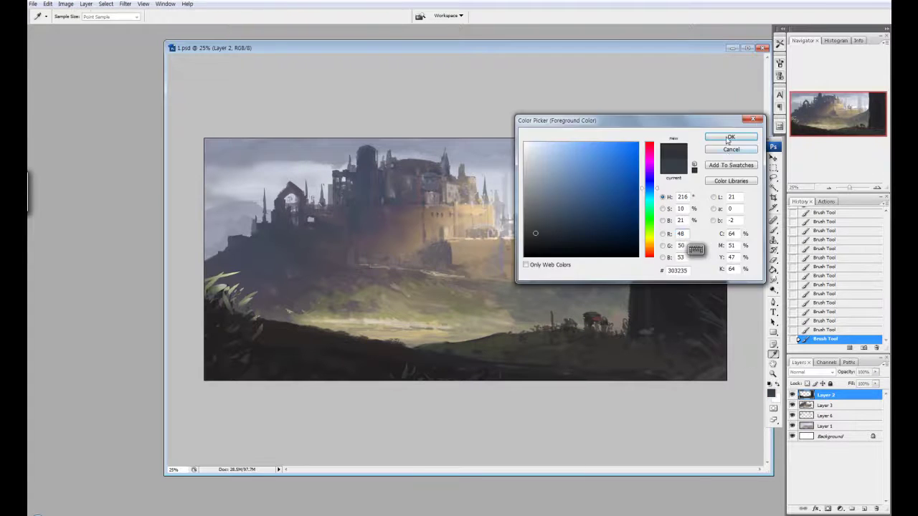
click(730, 137)
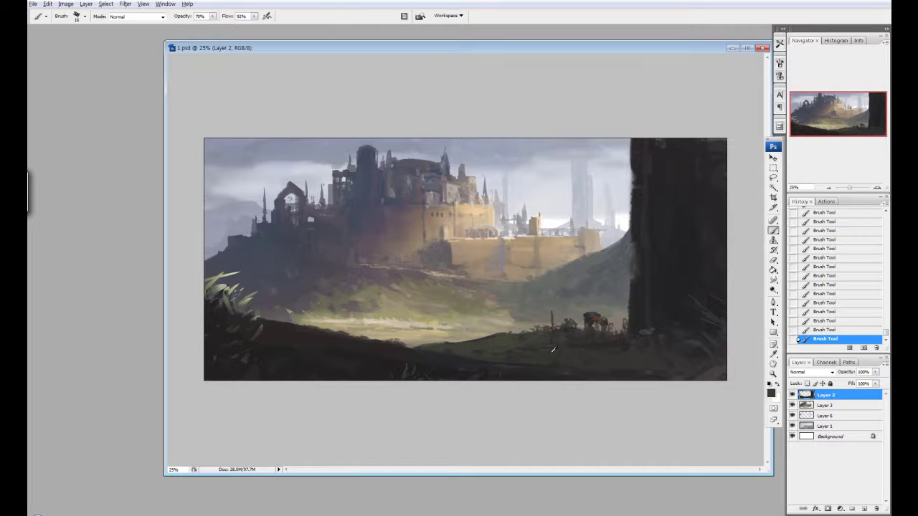
key(F5)
key(F5)
Step: Add a Levels adjustment layer with the black input at 25 and the white input at 225
key(e)
click(840, 508)
click(821, 367)
drag(606, 393, 617, 393)
drag(721, 393, 708, 395)
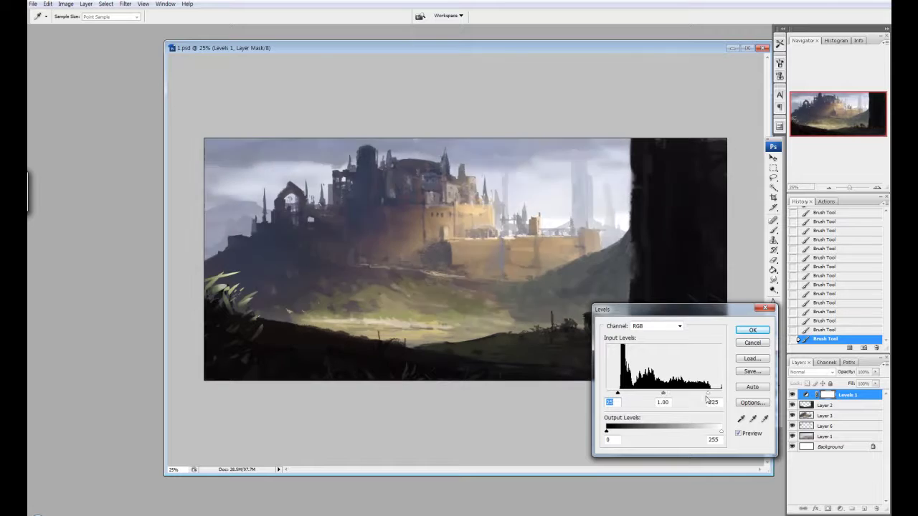
click(753, 329)
Step: Erase the Levels mask over the dark foreground and the castle's shaded left side with a large soft eraser
key(e)
mouse_move(570, 394)
mouse_down()
mouse_move(675, 256)
mouse_move(301, 215)
mouse_up()
drag(302, 216, 316, 273)
drag(291, 237, 315, 265)
Step: Add a Curves adjustment layer that darkens the image
click(840, 507)
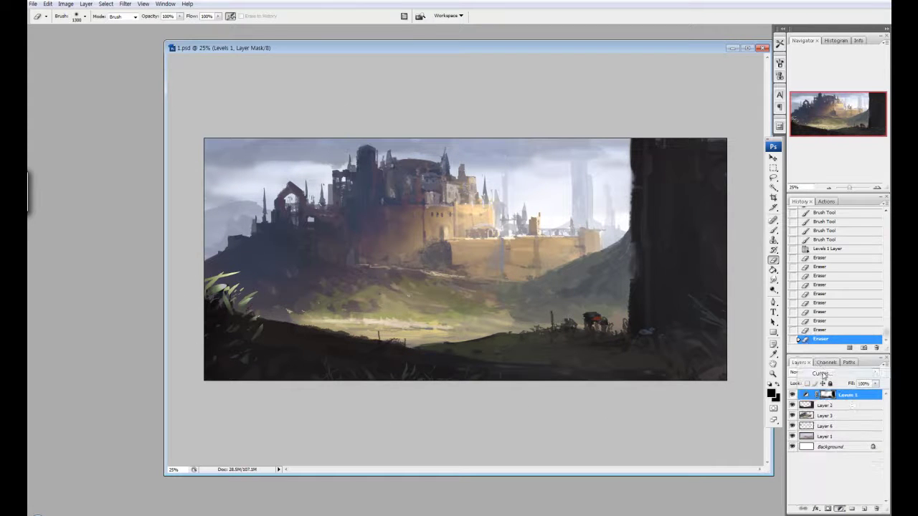
click(821, 374)
drag(676, 405, 676, 420)
drag(677, 312, 707, 312)
click(815, 322)
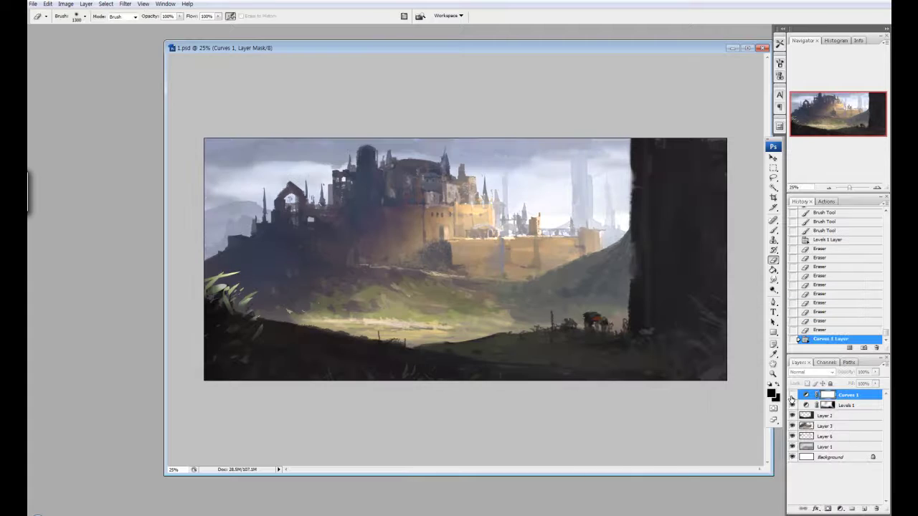
Step: Lower the Curves layer's opacity to 72% and erase its mask over the dark foreground
click(874, 372)
drag(865, 386, 853, 386)
mouse_move(348, 389)
mouse_down()
mouse_move(375, 414)
mouse_move(670, 251)
mouse_move(583, 223)
mouse_move(402, 234)
mouse_move(638, 274)
mouse_move(666, 400)
mouse_up()
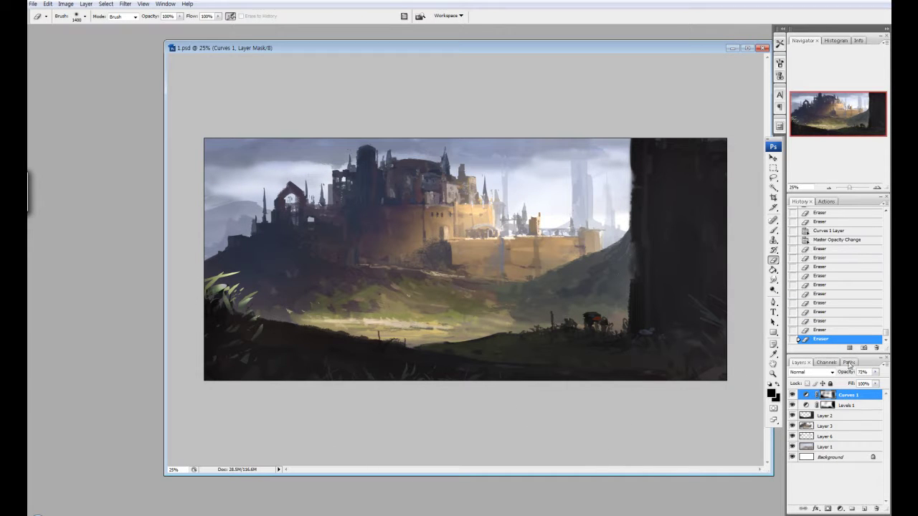
Step: Merge all layers into the Background and duplicate the merged layer
shift+click(843, 458)
key(ctrl+e)
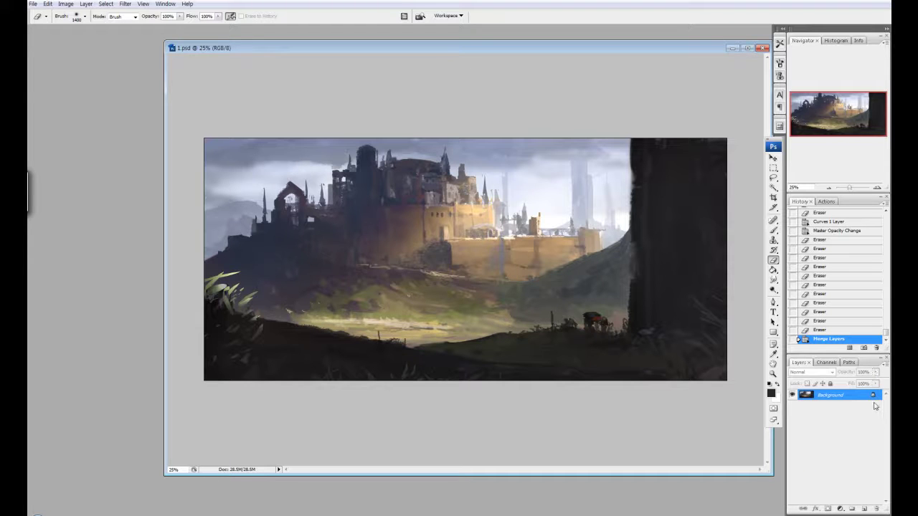
key(ctrl+j)
Step: Create a new layer in Lighten mode and choose a dark blue-grey foreground colour
key(b)
right_click(507, 380)
key(Escape)
key(ctrl+shift+alt+n)
key(i)
click(771, 393)
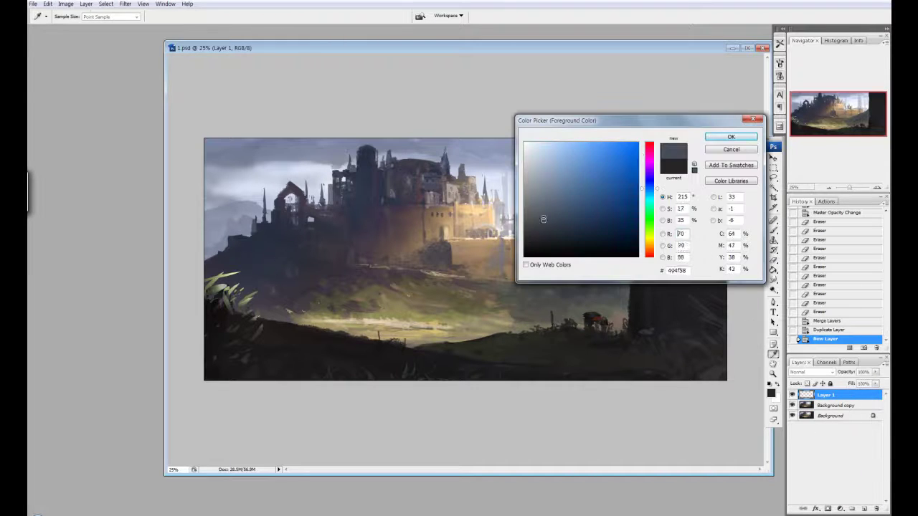
key(Return)
key(shift+alt+g)
click(771, 393)
key(Return)
key(b)
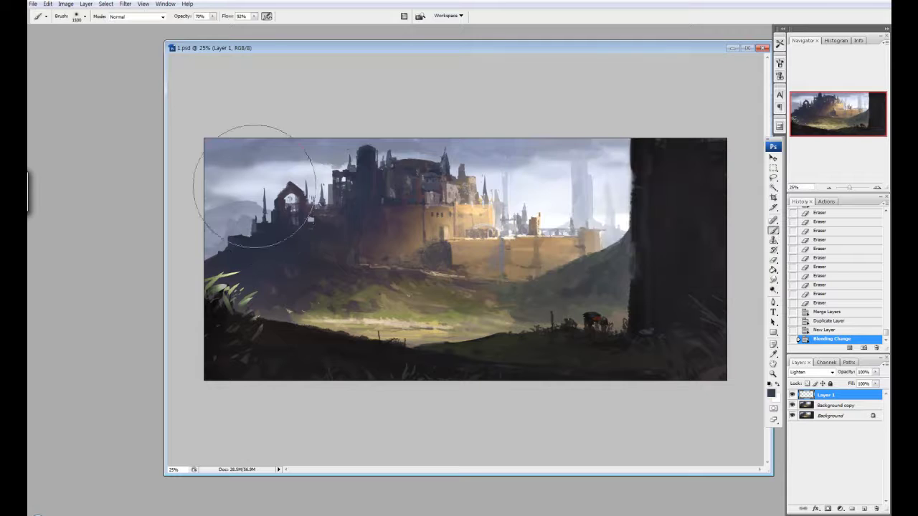
Step: Brush soft haze over the castle's shaded side, the distant towers and the dark tower with a large soft brush
drag(252, 187, 366, 204)
drag(574, 164, 499, 188)
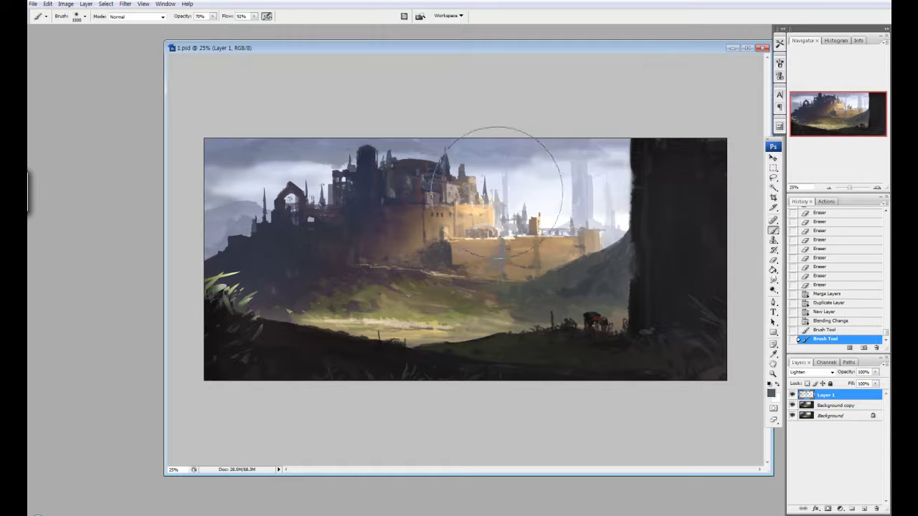
drag(645, 222, 689, 301)
drag(595, 215, 696, 237)
drag(645, 301, 646, 344)
Step: Create a new Overlay layer and brush soft light over the meadow and the area near the dark tower
key(ctrl+shift+alt+n)
key(shift+alt+o)
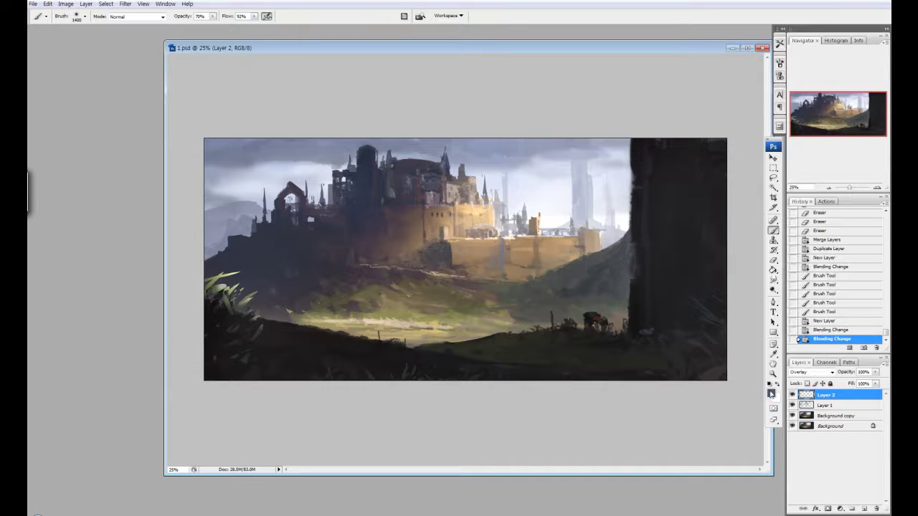
click(771, 393)
key(Return)
drag(430, 301, 502, 302)
mouse_move(545, 236)
mouse_down()
mouse_move(595, 251)
mouse_move(671, 215)
mouse_up()
Step: Choose a red foreground colour and brush a warm glow over the castle walls and the hill beside the dark tower
key(bracketright)
key(bracketright)
key(bracketright)
key(bracketright)
click(771, 393)
key(Return)
drag(531, 215, 574, 244)
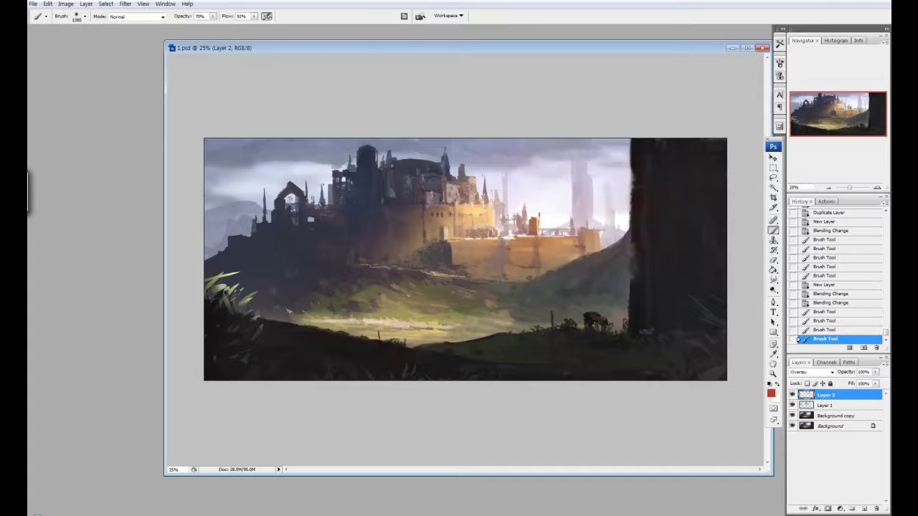
mouse_move(545, 279)
mouse_down()
mouse_move(543, 205)
mouse_move(450, 205)
mouse_up()
drag(473, 166, 574, 243)
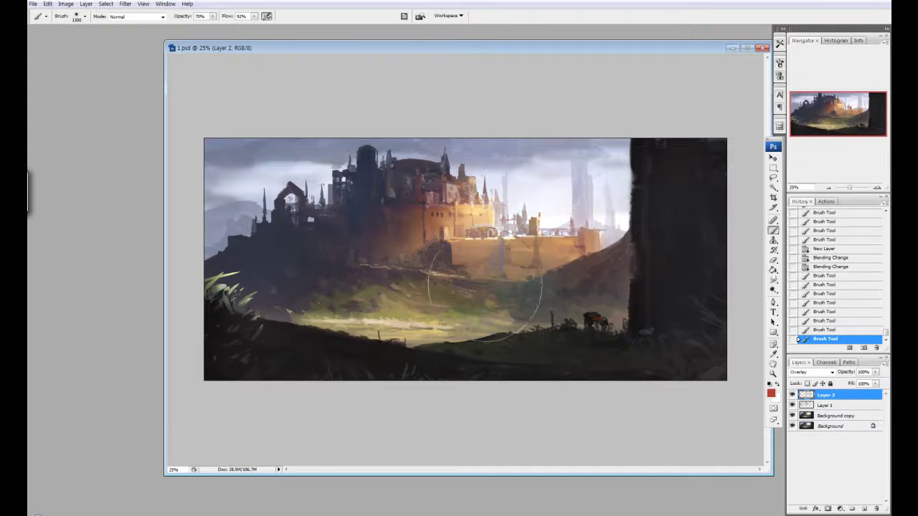
Step: Choose a light orange (#f1c28b) foreground colour and brush it over the sunlit meadow
click(771, 393)
click(576, 150)
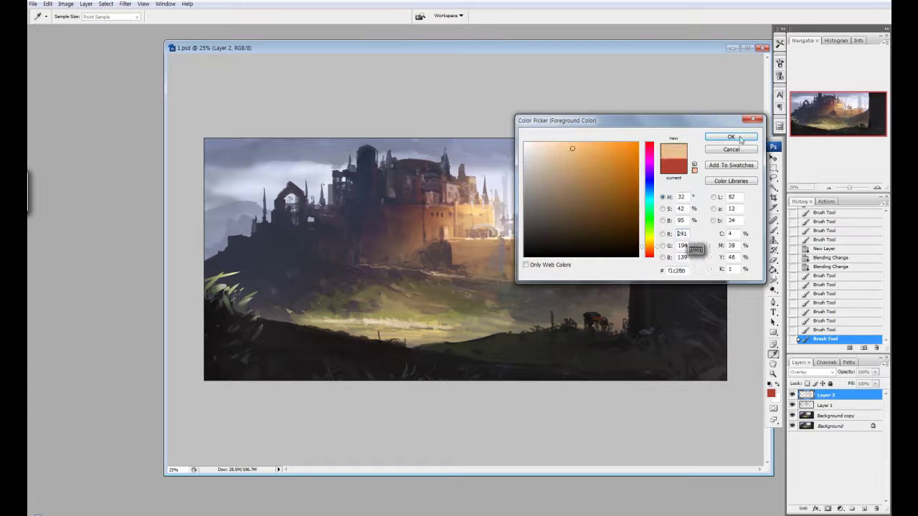
key(Return)
key(p)
key(b)
drag(337, 323, 387, 324)
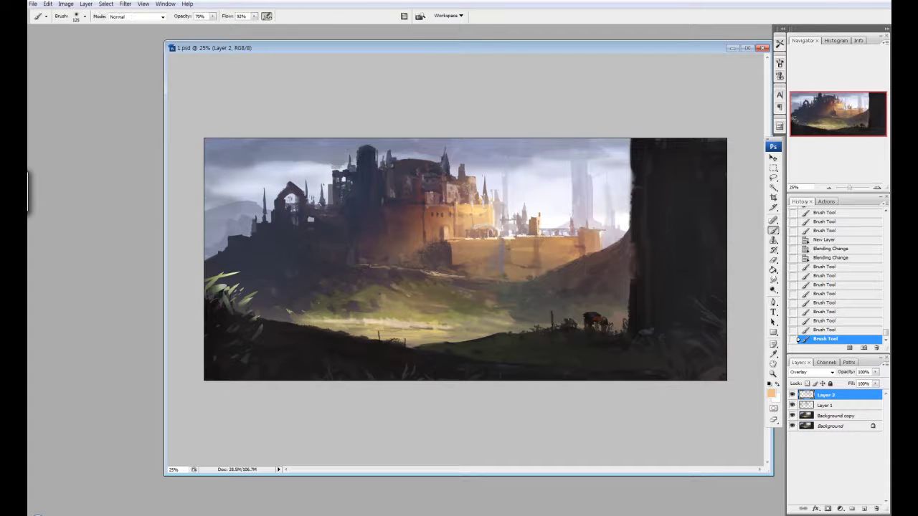
Step: Brush warm light along the castle's outer wall and pale light over the sky beside the dark tower on the Overlay layer
drag(502, 237, 545, 222)
drag(473, 237, 631, 236)
alt+click(639, 153)
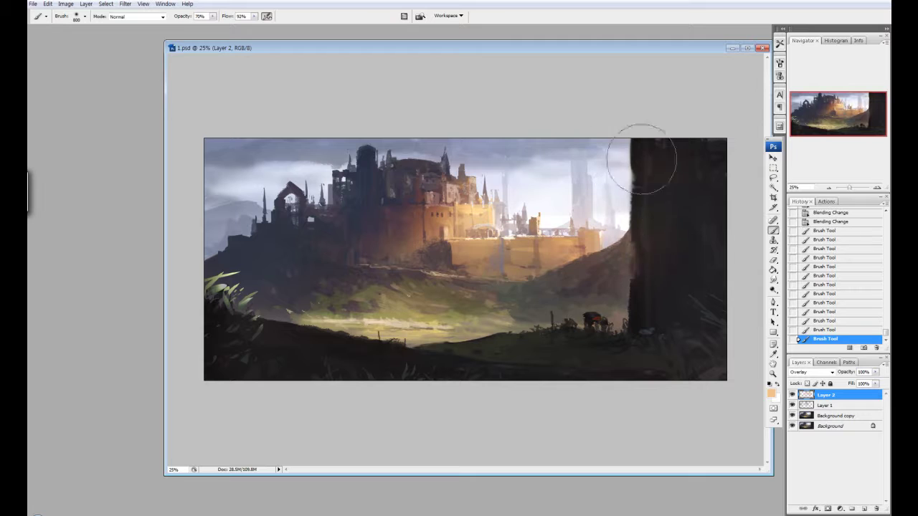
mouse_move(639, 154)
mouse_down()
mouse_move(639, 186)
mouse_move(588, 215)
mouse_up()
Step: Merge Layer 2, Layer 1 and Background copy into a single layer above the Background
click(871, 373)
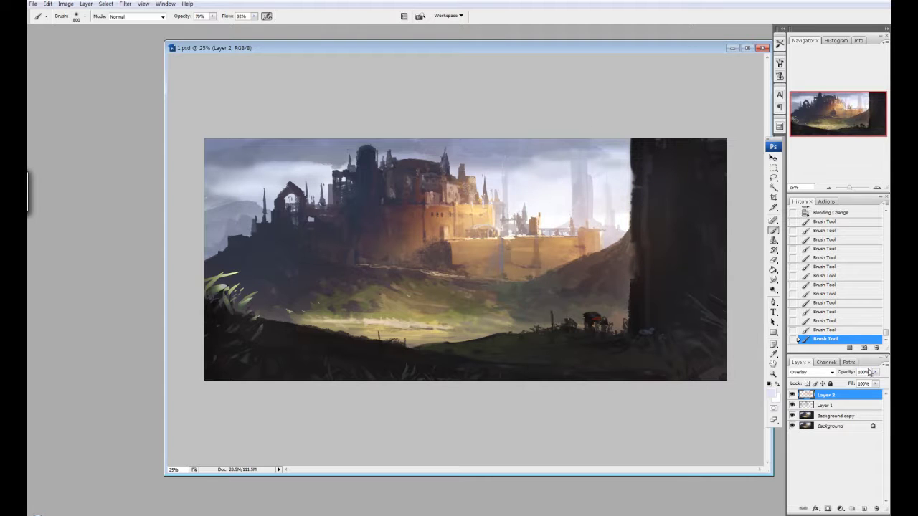
shift+click(844, 417)
key(ctrl+e)
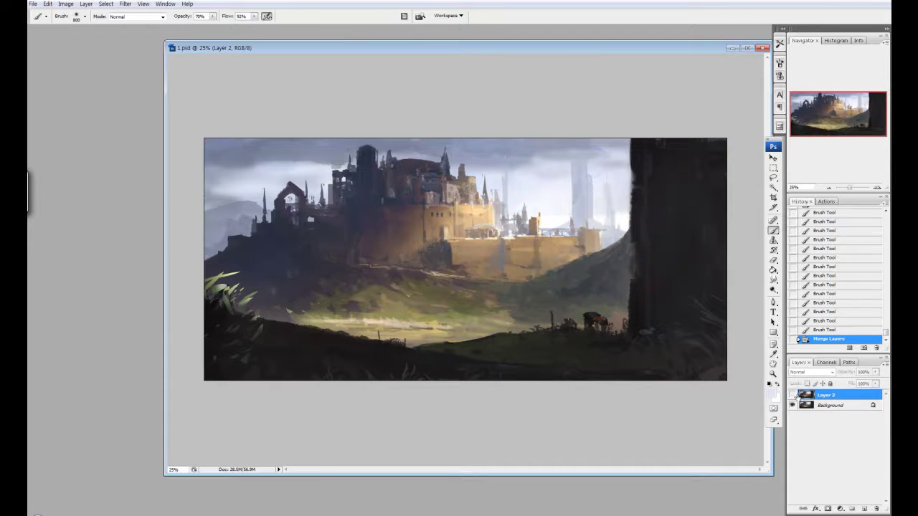
Step: Compare the painting with and without the merged Layer 2
click(792, 395)
click(793, 396)
click(792, 395)
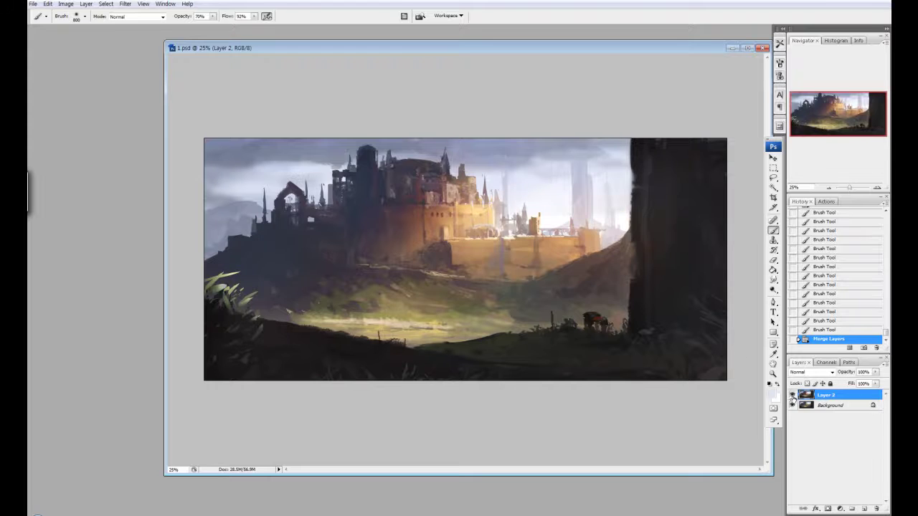
click(792, 395)
click(792, 395)
click(793, 396)
click(793, 395)
Step: Lower Layer 2's opacity to 78% and merge it with a duplicate of the Background
click(876, 372)
drag(877, 383, 866, 385)
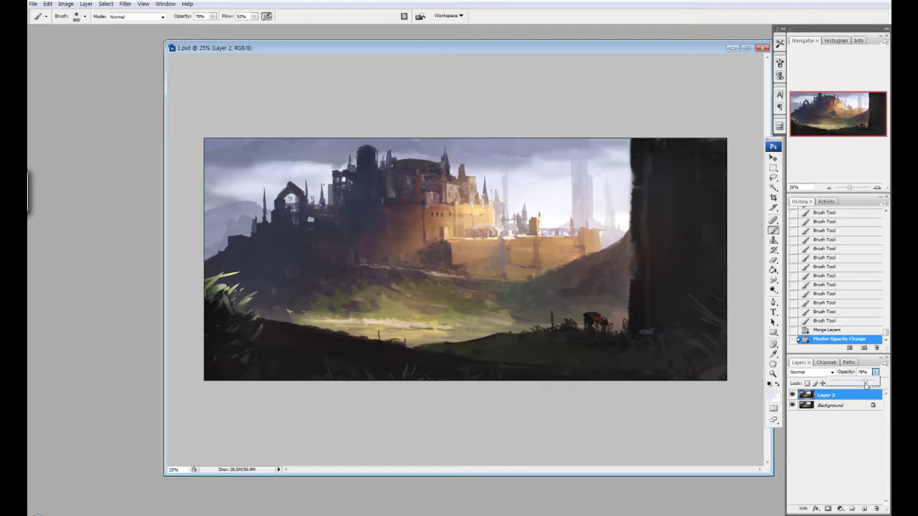
click(863, 509)
key(ctrl+e)
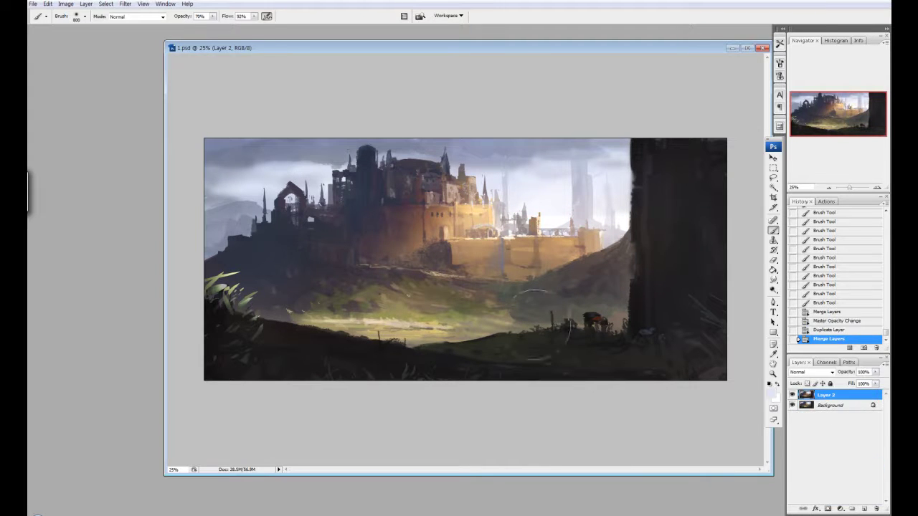
Step: Create a new layer and brush fine detail onto the castle's upper walls and turrets with a small textured brush
right_click(545, 165)
click(678, 459)
key(Return)
key(ctrl+shift+alt+n)
key(ctrl+plus)
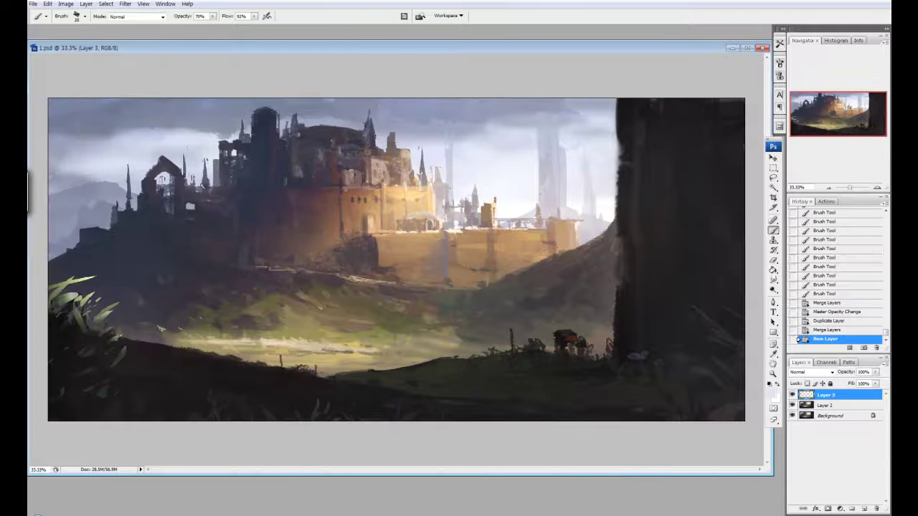
drag(371, 195, 384, 188)
mouse_move(380, 190)
mouse_down()
mouse_move(402, 176)
mouse_move(323, 151)
mouse_up()
drag(402, 179, 419, 169)
drag(412, 175, 441, 160)
drag(387, 187, 405, 176)
drag(431, 169, 444, 155)
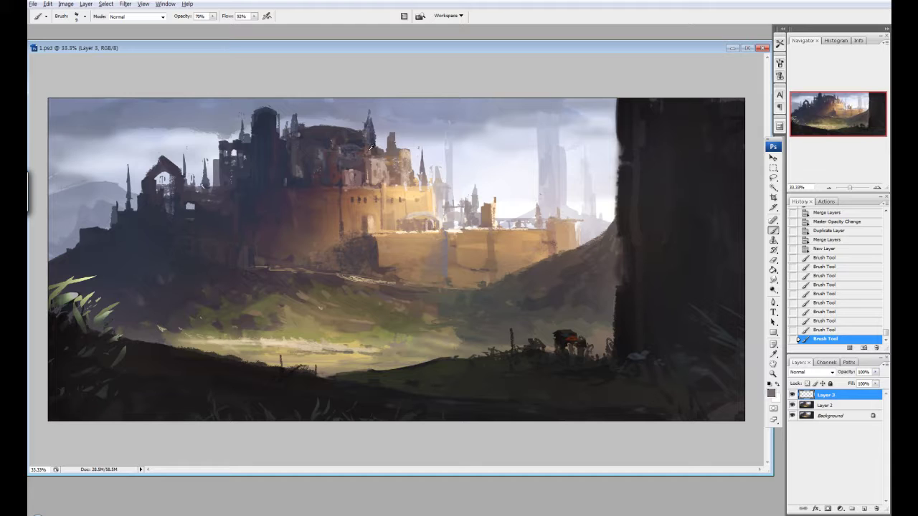
Step: Paint short strokes on the ruined wall tops beside the castle's central spire
drag(371, 147, 380, 142)
drag(376, 150, 388, 144)
drag(384, 152, 398, 147)
drag(393, 154, 401, 148)
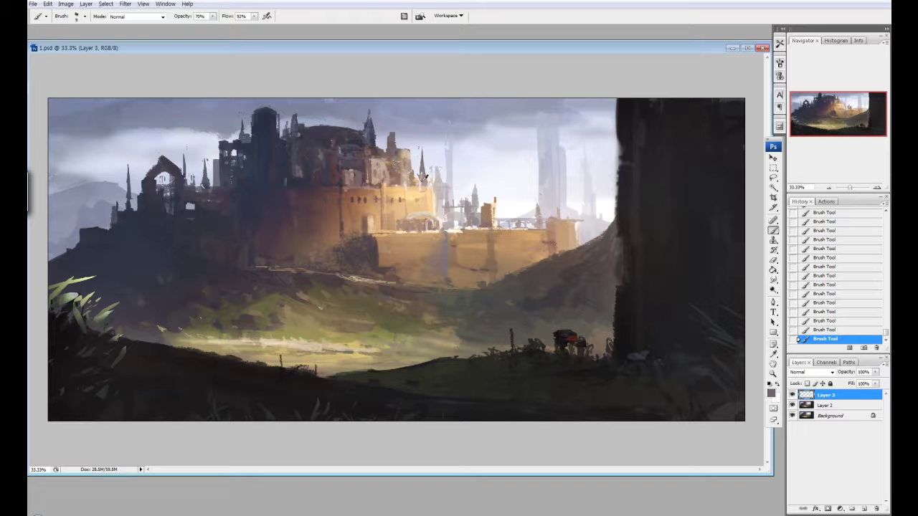
Step: Refine the distant skyline behind the rampart, alternating a textured eraser with small brush strokes
key(e)
right_click(416, 162)
key(Return)
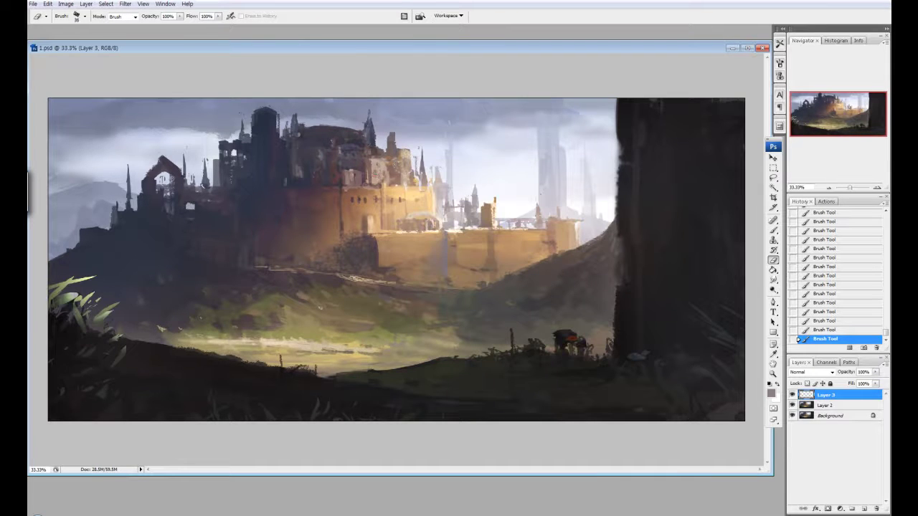
key(b)
key(e)
mouse_move(511, 215)
mouse_down()
mouse_move(505, 206)
mouse_move(522, 212)
mouse_up()
key(b)
drag(520, 219, 540, 218)
drag(597, 219, 601, 199)
alt+click(545, 197)
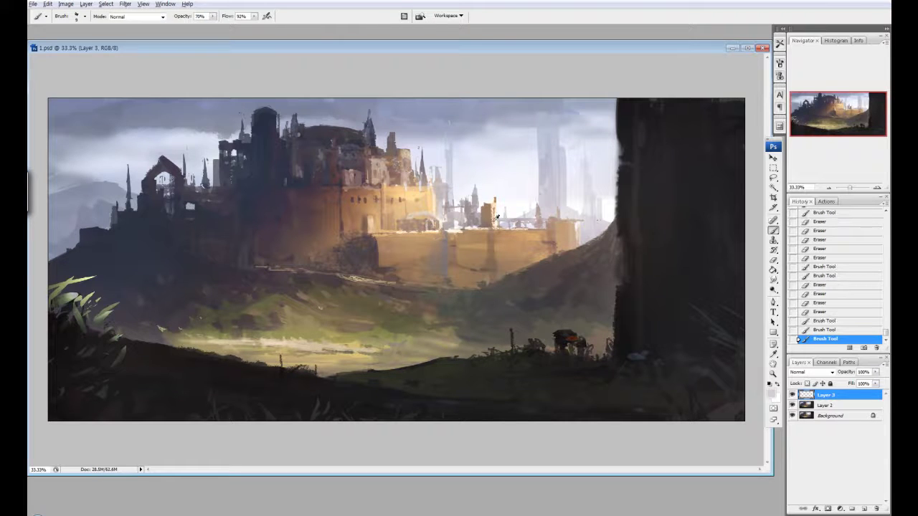
Step: Add small strokes to the rampart's turret, the buildings beside it and the sunlit wall face below
drag(493, 226, 499, 213)
drag(443, 207, 449, 203)
mouse_move(485, 228)
mouse_down()
mouse_move(492, 209)
mouse_move(466, 223)
mouse_up()
drag(485, 231, 485, 218)
drag(445, 259, 452, 246)
drag(431, 281, 419, 266)
drag(406, 248, 409, 241)
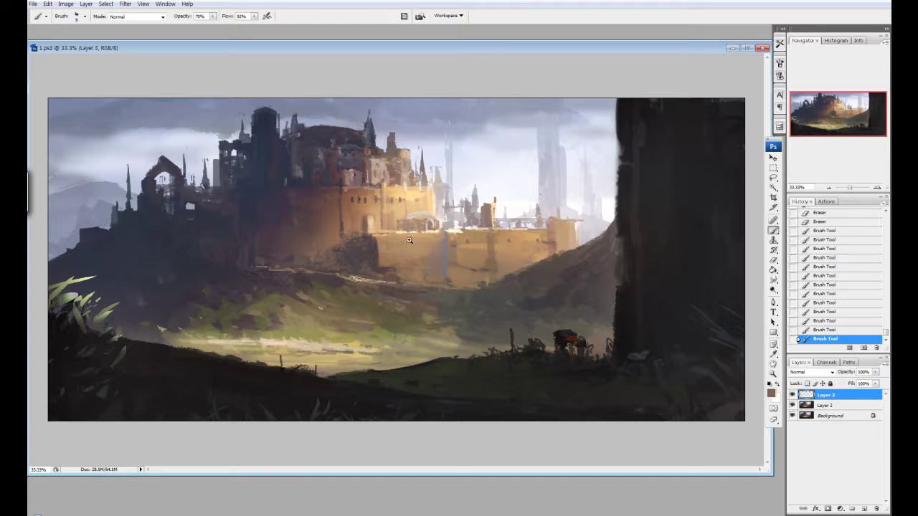
Step: Paint wall openings and light vertical buttress edges on the sunlit rampart using colours sampled from the painting
alt+click(474, 236)
drag(488, 243, 495, 234)
drag(506, 246, 514, 241)
alt+click(579, 225)
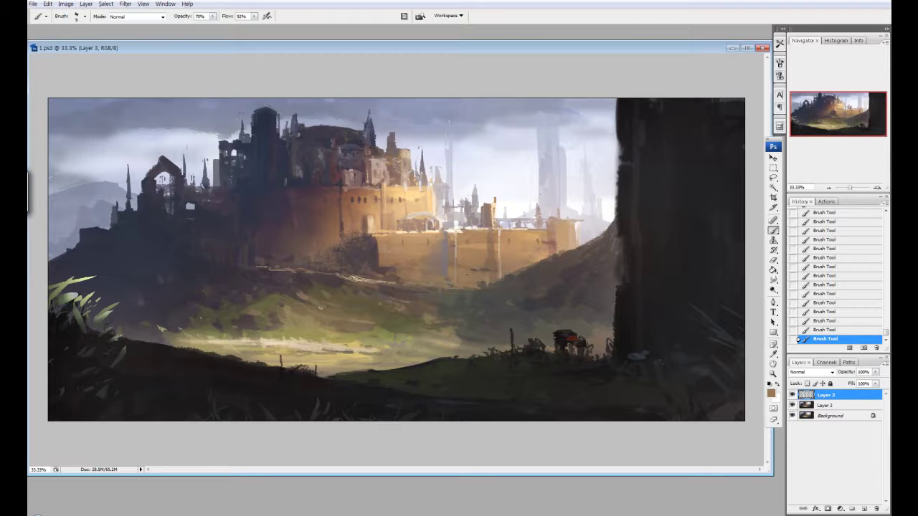
alt+click(466, 273)
drag(457, 294, 457, 258)
alt+click(503, 248)
Step: Touch up the castle's shaded side and rampart turret, and add a thin spire at the far end of the ruins
alt+click(317, 207)
alt+click(223, 178)
key(e)
key(b)
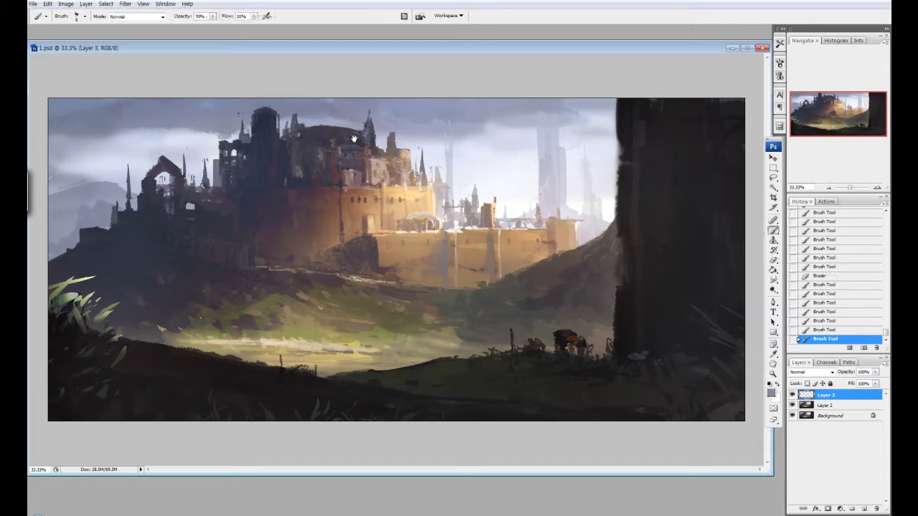
click(359, 135)
drag(494, 195, 495, 223)
drag(100, 196, 101, 225)
alt+click(101, 216)
Step: Touch up the meadow with sampled greens and roughen the dark hill's edge beside the large dark tower
alt+click(418, 334)
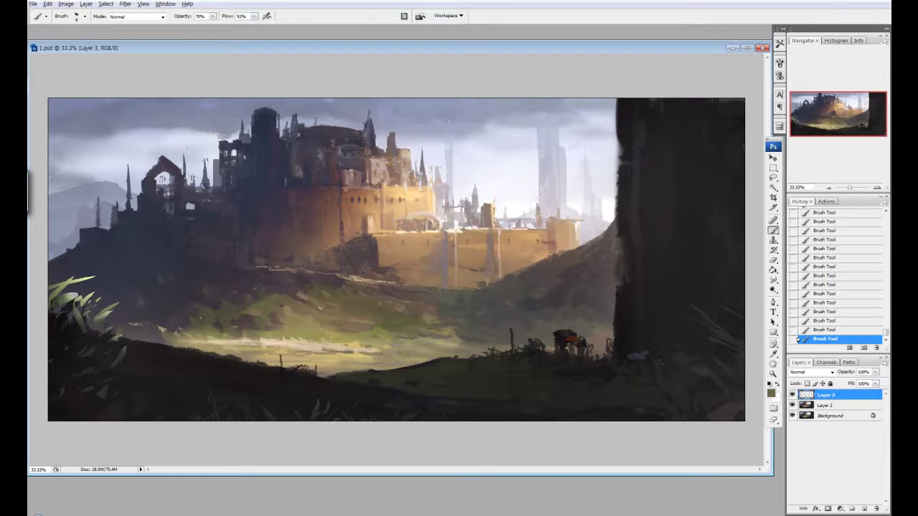
alt+click(473, 348)
alt+click(613, 240)
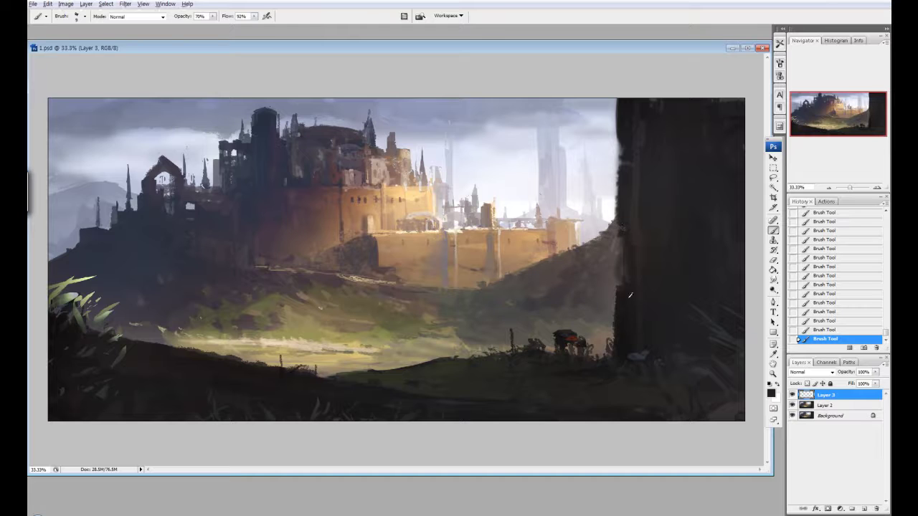
Step: Undo the last stroke and add speckled detail to the castle with the 5 px textured brush
alt+click(352, 177)
key(ctrl+alt+z)
right_click(364, 192)
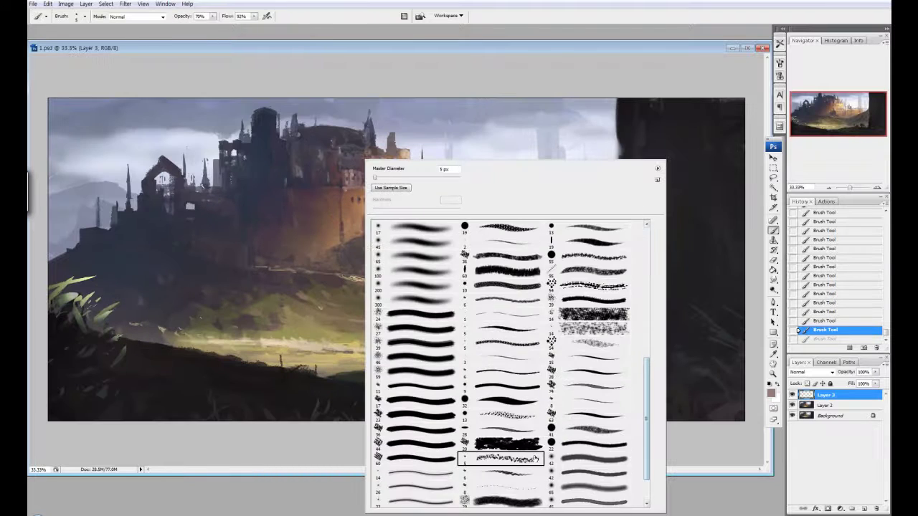
double_click(536, 459)
click(512, 188)
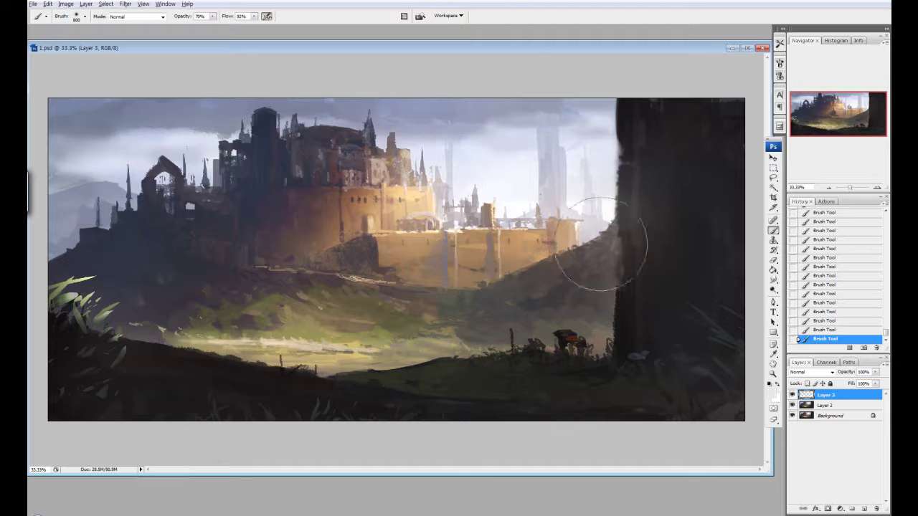
Step: Paint a flock of tiny birds in the bright sky beside the castle with a small brush, undoing poorly placed strokes
right_click(543, 287)
double_click(594, 407)
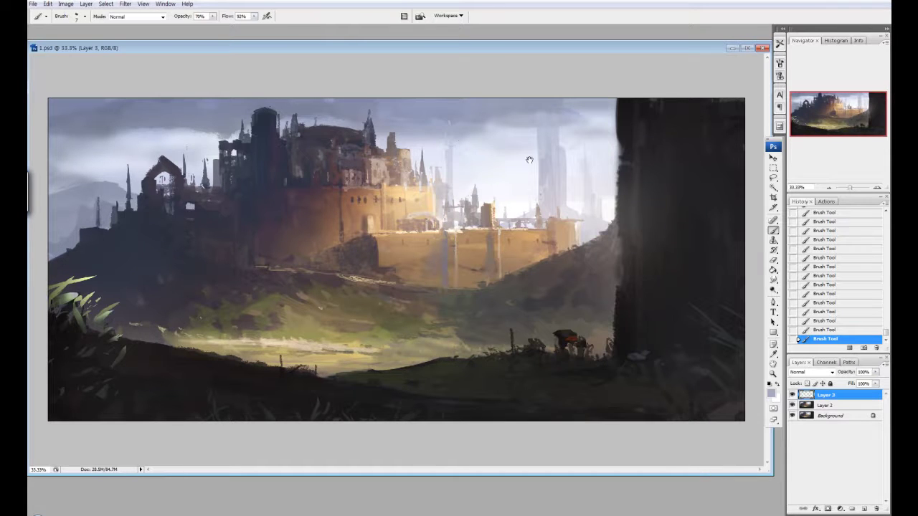
key(ctrl+z)
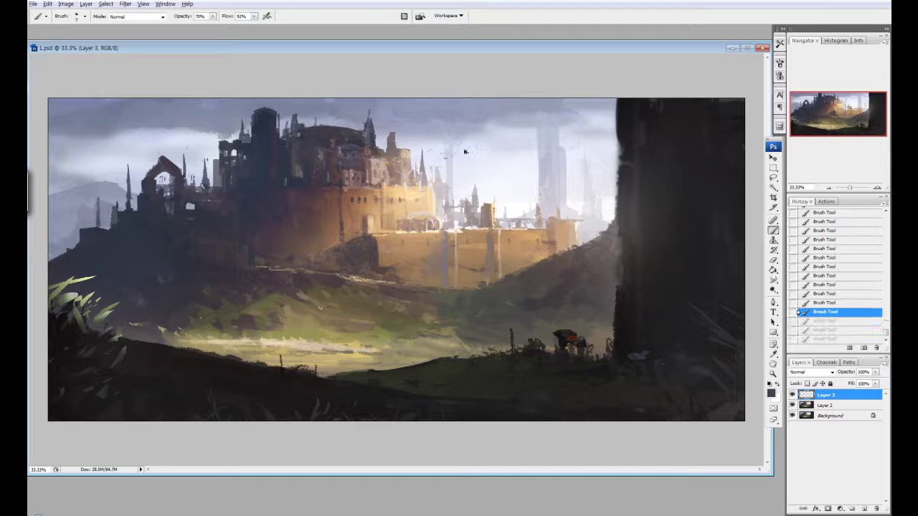
alt+click(466, 152)
key(ctrl+z)
alt+click(468, 163)
key(ctrl+z)
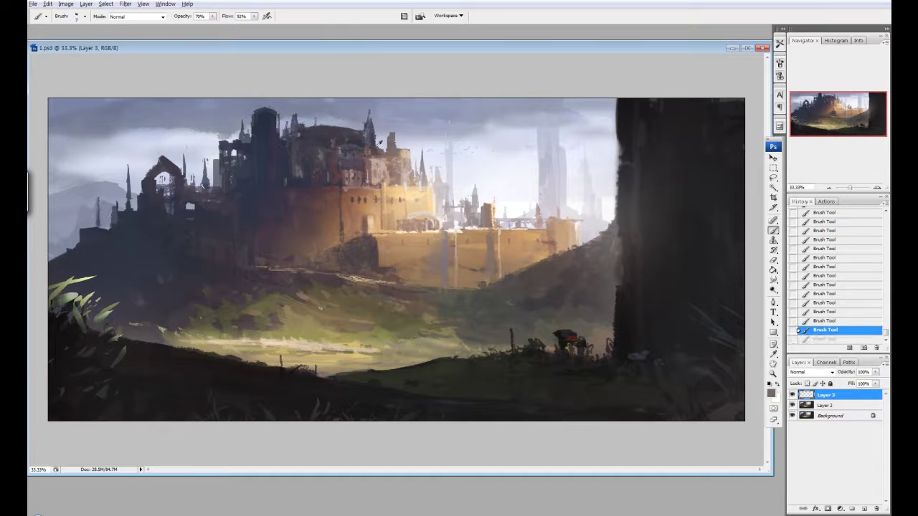
Step: Paint tiny pale birds in front of the castle's shaded base and the sunlit wall, undoing unwanted strokes
alt+click(495, 156)
key(ctrl+z)
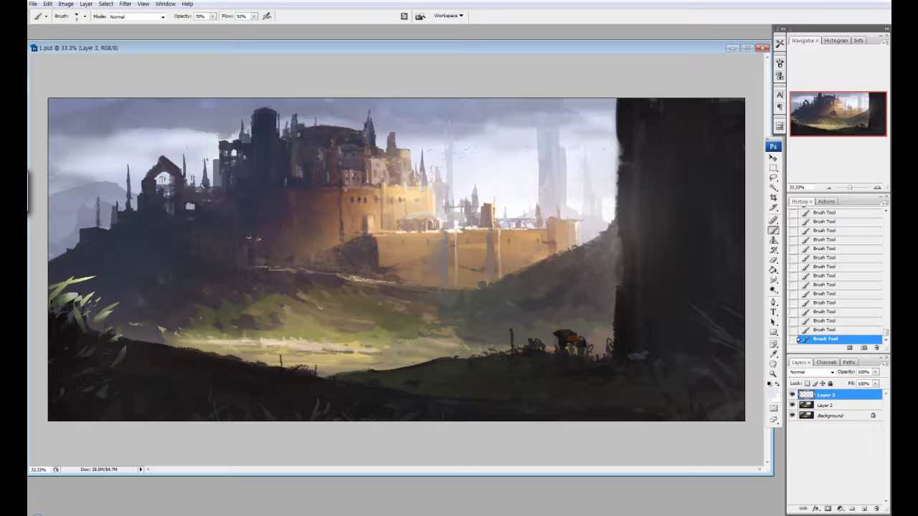
key(ctrl+z)
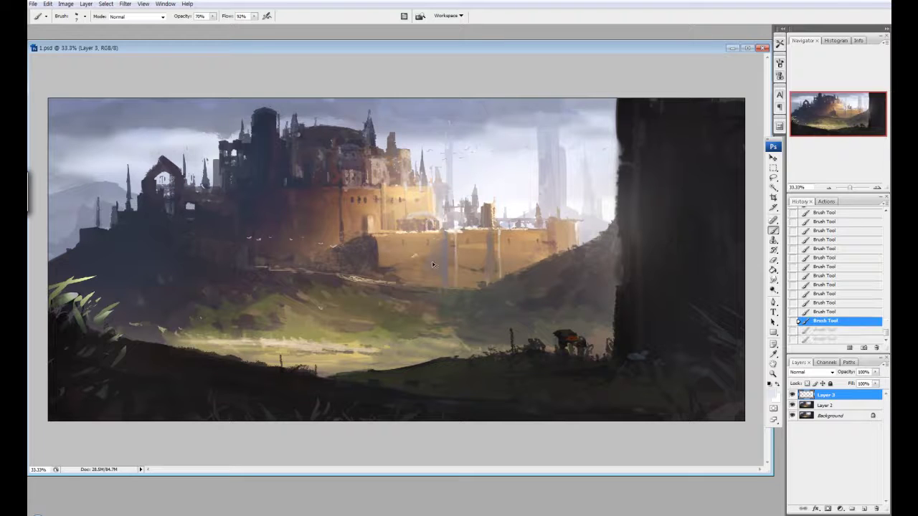
alt+click(416, 255)
key(ctrl+z)
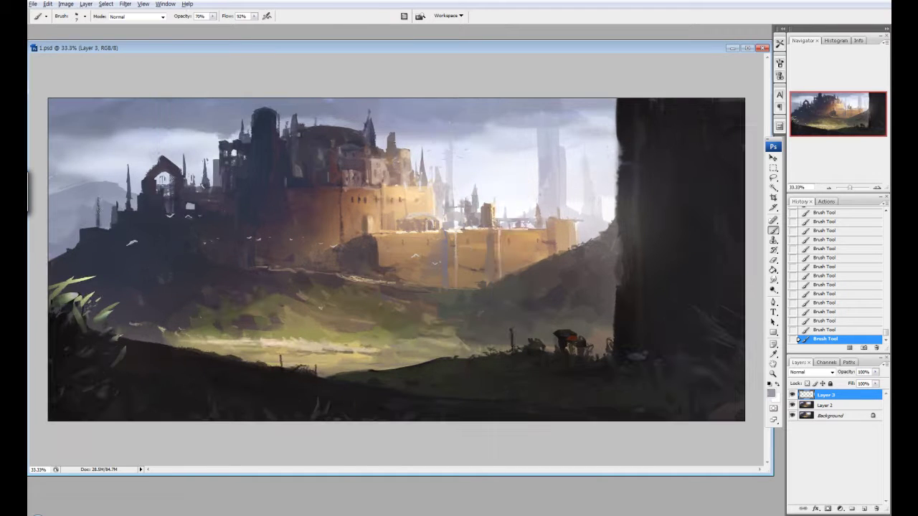
Step: Brush soft light over the castle and valley with a 700 px soft brush and switch back to a 20 px textured brush
right_click(291, 158)
double_click(462, 303)
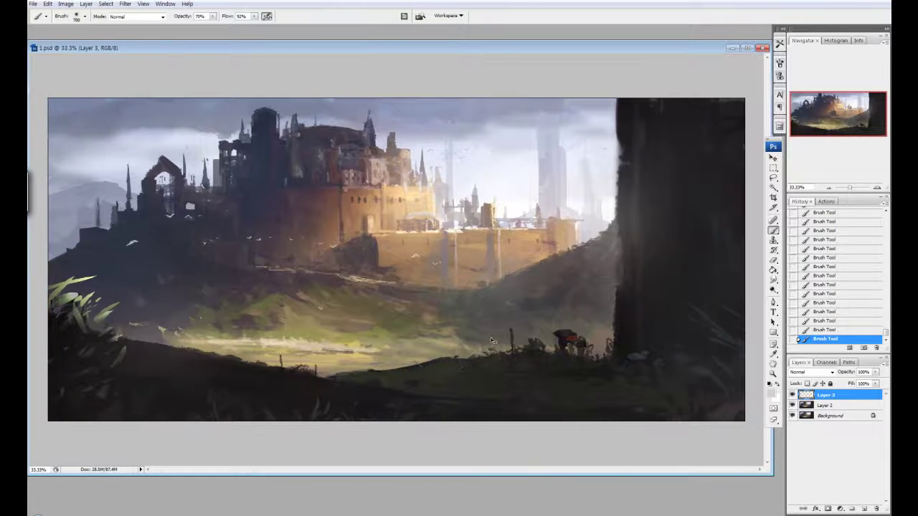
right_click(615, 297)
double_click(708, 363)
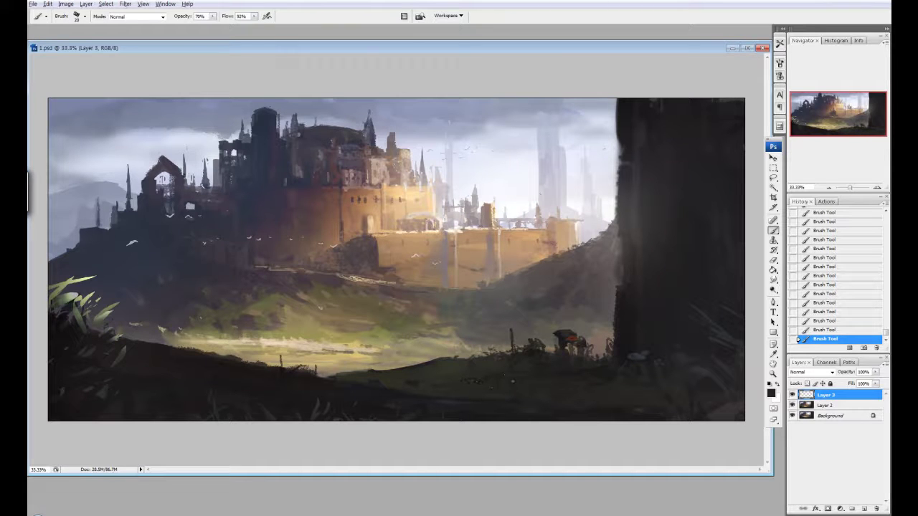
Step: Brush rough ground and grass texture onto the dark foreground using textured brush presets
right_click(515, 384)
double_click(667, 378)
right_click(433, 322)
scroll(538, 345, down, 3)
click(529, 400)
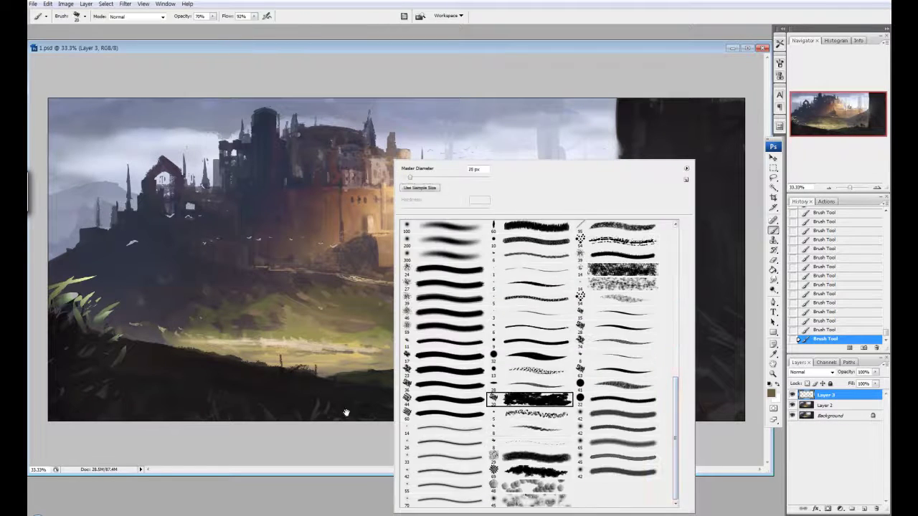
click(346, 413)
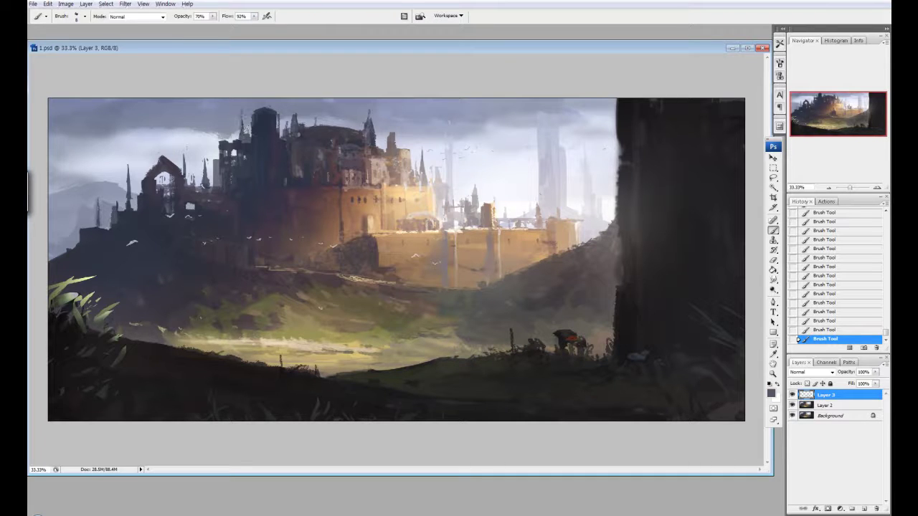
Step: Refine the castle's towers and upper walls with sampled colours, an enlarged brush and a different brush preset
alt+click(203, 158)
alt+click(383, 183)
key(bracketright)
key(bracketright)
key(bracketright)
key(bracketright)
right_click(439, 159)
double_click(576, 411)
Step: Soften the recent castle strokes on Layer 3 with a large soft eraser
right_click(481, 262)
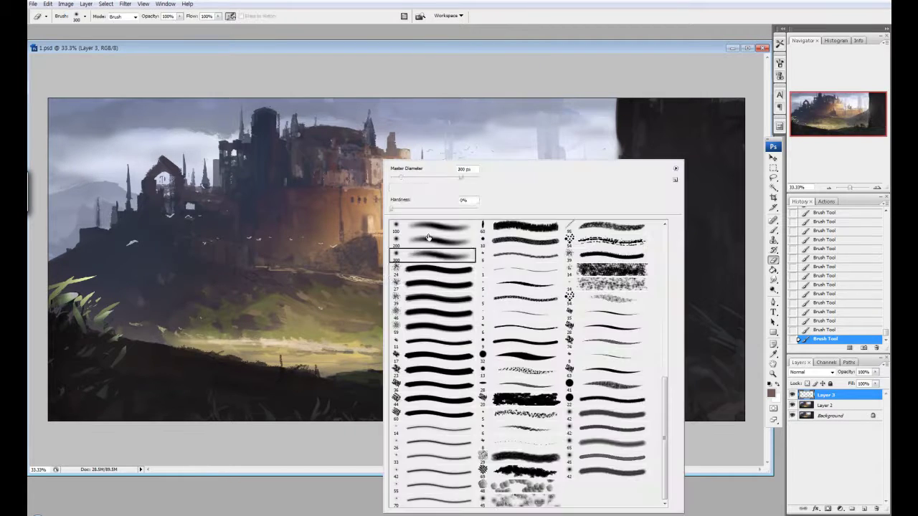
click(318, 189)
right_click(471, 262)
key(Escape)
click(471, 262)
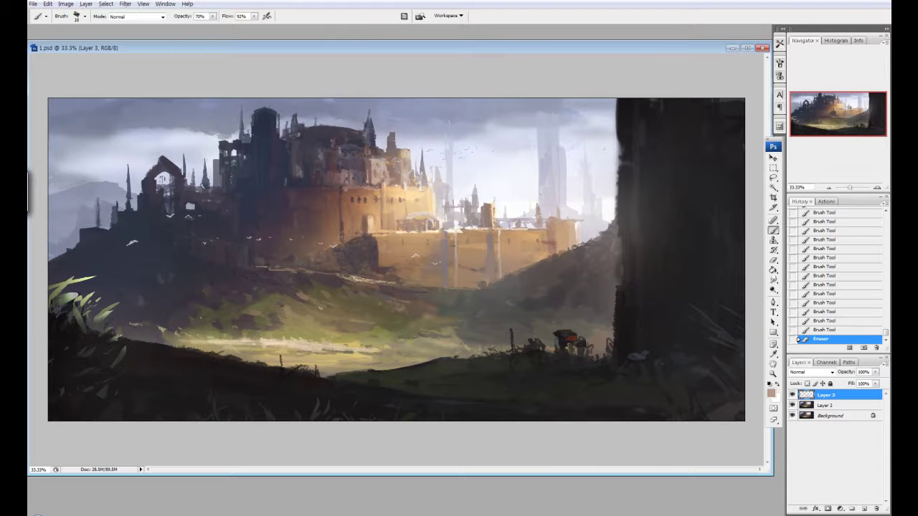
Step: Dab sampled warm tones onto the castle's upper wall and the ruined keep with a small textured brush
click(471, 262)
alt+click(325, 193)
click(325, 194)
click(325, 193)
click(325, 194)
click(325, 194)
click(325, 194)
alt+click(325, 194)
mouse_move(325, 147)
mouse_down()
mouse_move(341, 161)
mouse_move(331, 163)
mouse_up()
click(311, 184)
Step: Paint small accents on the rampart and the slope below it using sampled colours and a 10 px textured brush
alt+click(459, 225)
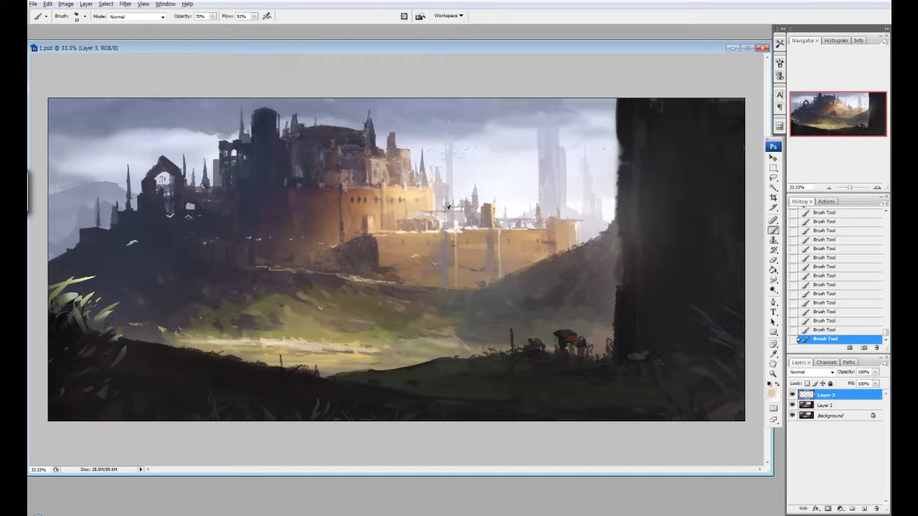
alt+click(481, 224)
alt+click(389, 276)
right_click(405, 164)
scroll(553, 337, down, 3)
double_click(516, 337)
key(ctrl+minus)
key(ctrl+plus)
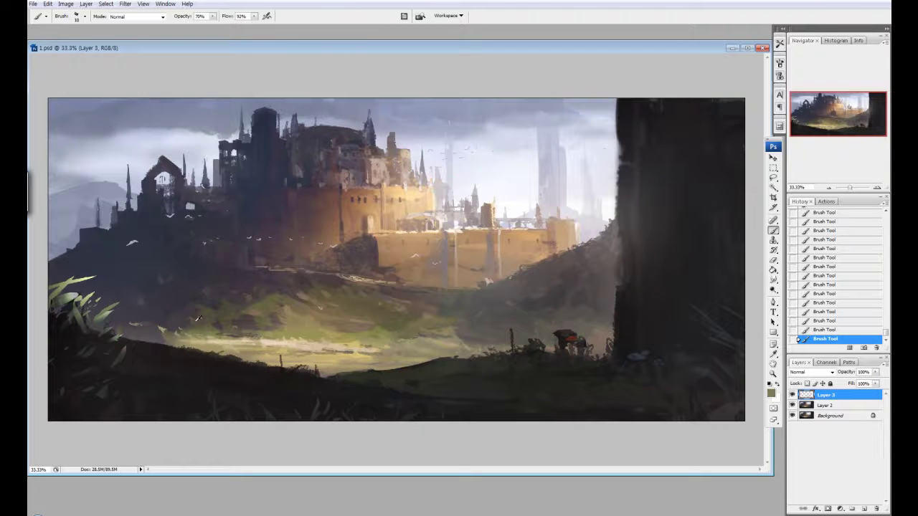
Step: Choose a smaller brush and add sampled green and dark touches around the meadow
right_click(207, 302)
key(Return)
alt+click(388, 356)
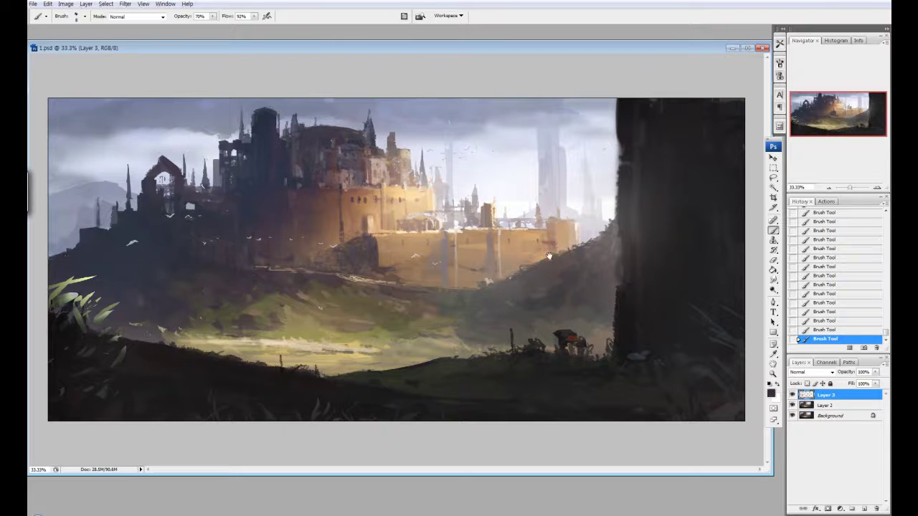
Step: Touch up the rampart turret, outer wall and castle dome with small strokes in colours sampled from the painting
alt+click(502, 228)
alt+click(490, 207)
alt+click(546, 225)
drag(341, 126, 355, 131)
alt+click(397, 205)
alt+click(310, 280)
Step: Choose a textured brush, enlarge it to 200 px and work sampled olive tones into the hazy meadow
right_click(492, 161)
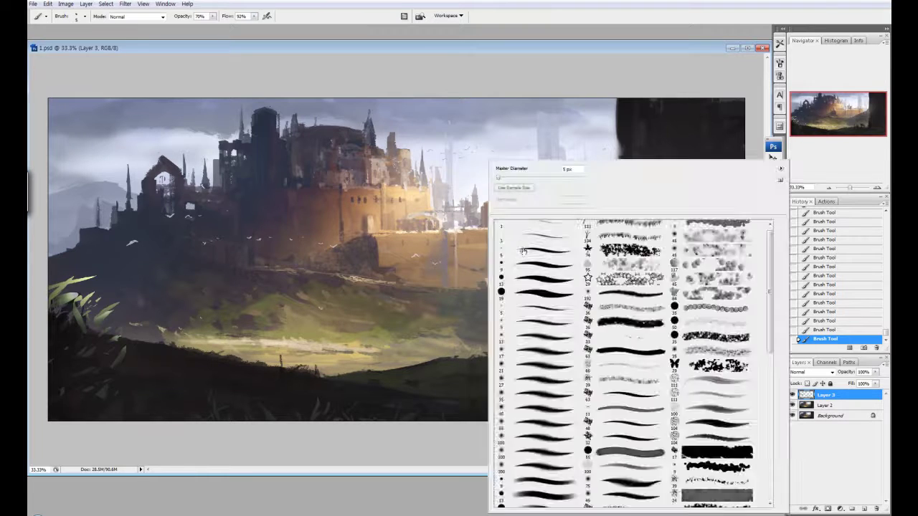
double_click(563, 287)
right_click(543, 296)
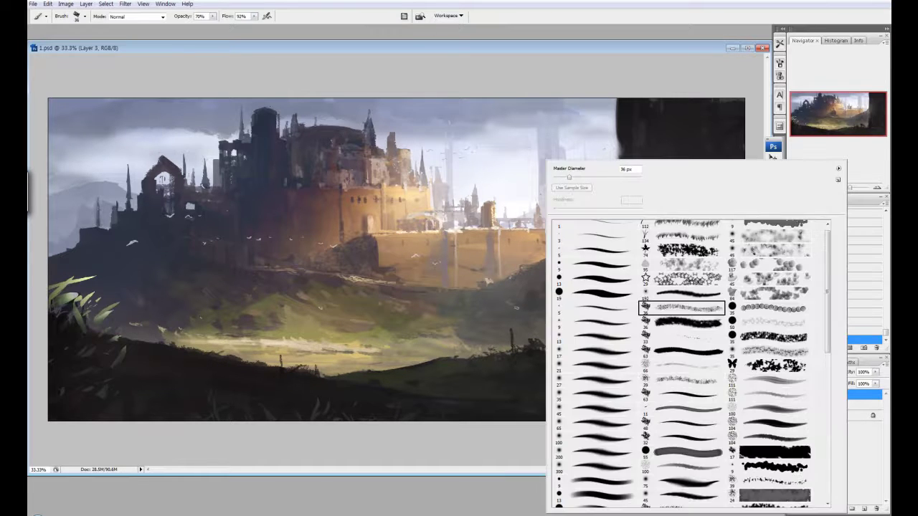
double_click(559, 435)
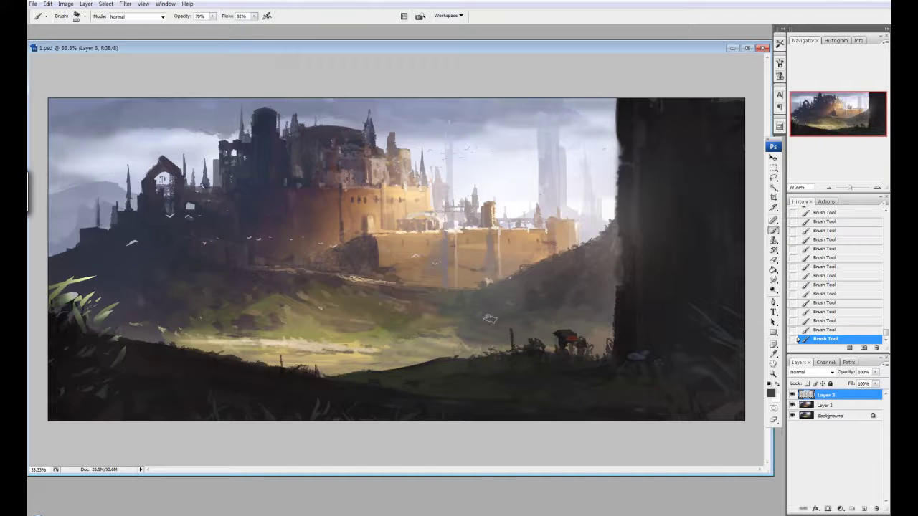
key(bracketright)
key(bracketright)
key(bracketright)
key(bracketright)
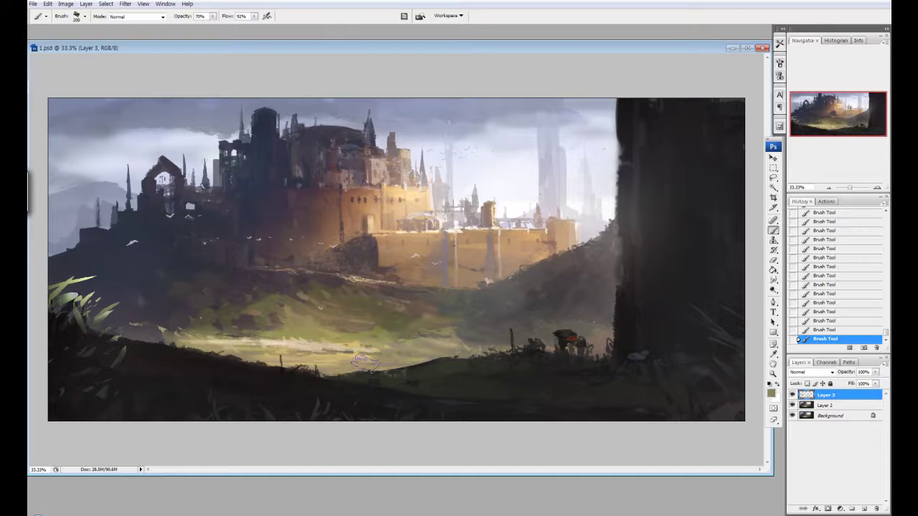
Step: Resize the textured brush and paint sampled dark tones into the shaded parts of the landscape
key(bracketleft)
key(bracketleft)
key(bracketleft)
key(bracketleft)
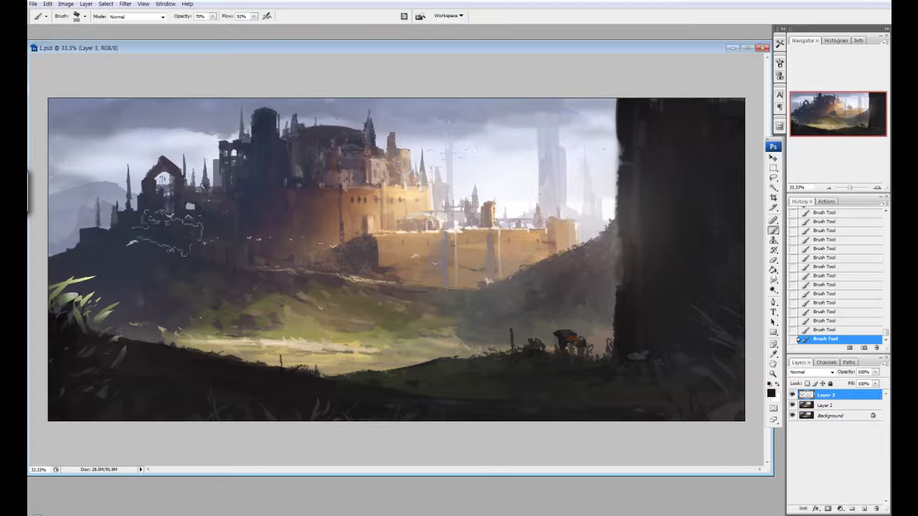
Step: Switch to a soft round brush enlarged to 1100 px and glaze lavender haze over the shadowed slope beside the castle
right_click(164, 257)
key(Return)
key(bracketright)
key(bracketright)
key(bracketright)
key(bracketright)
key(bracketright)
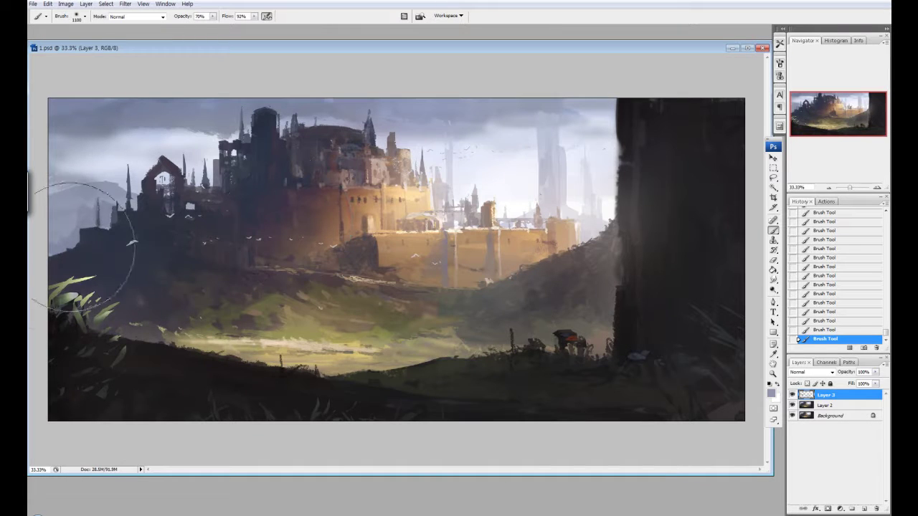
Step: Choose a small textured brush and dab pale cream highlights along the top of the castle's upper wall
right_click(371, 287)
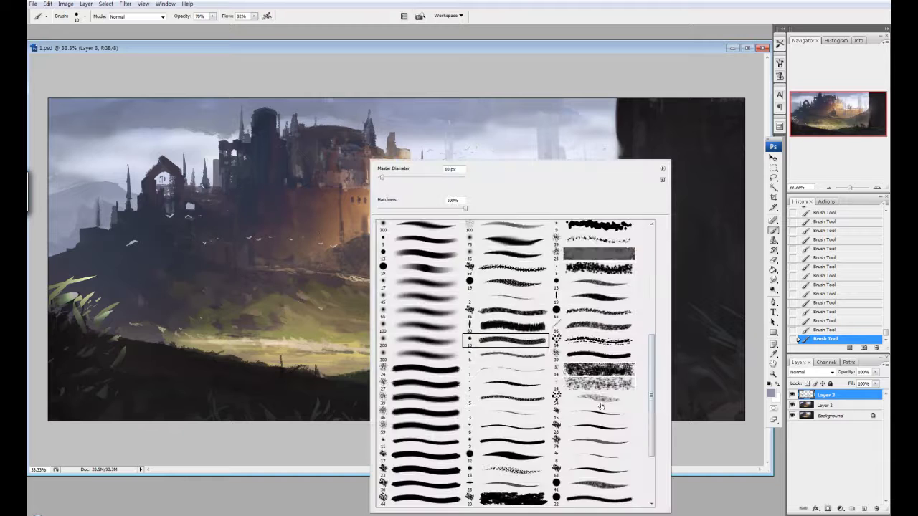
scroll(502, 330, down, 3)
double_click(399, 306)
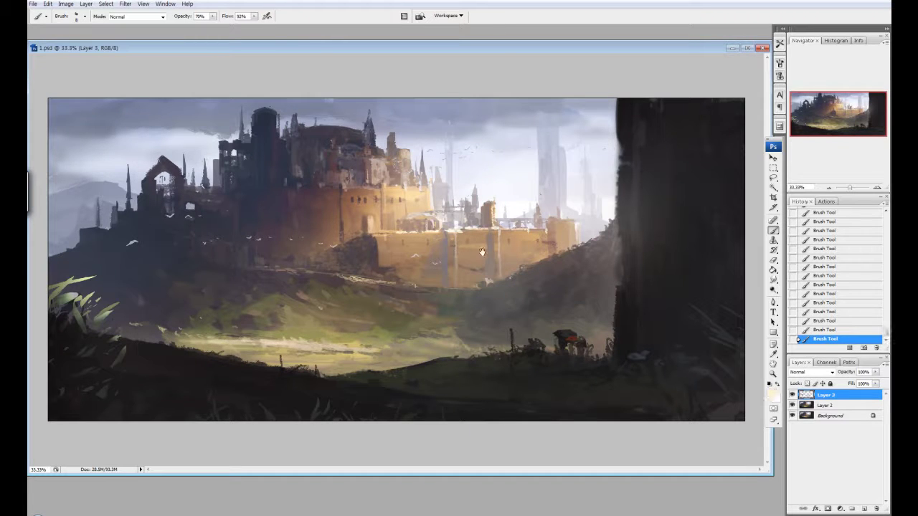
click(351, 188)
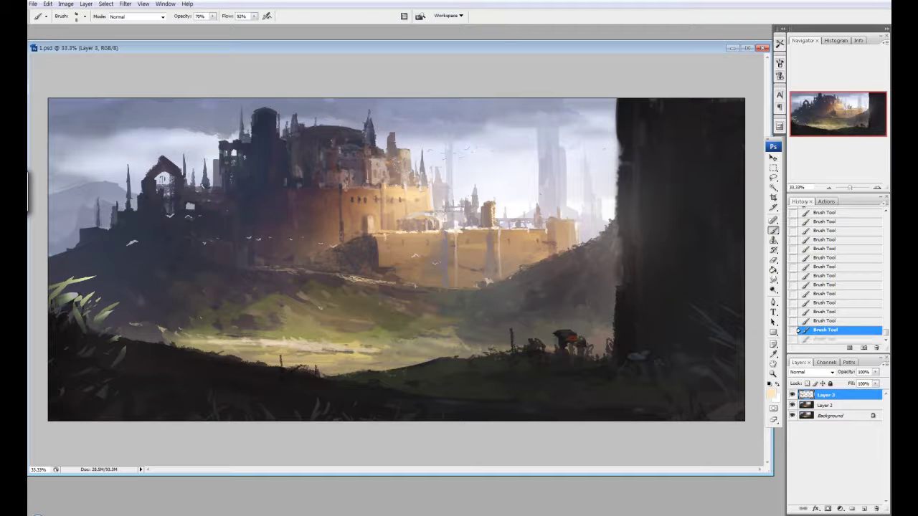
click(347, 189)
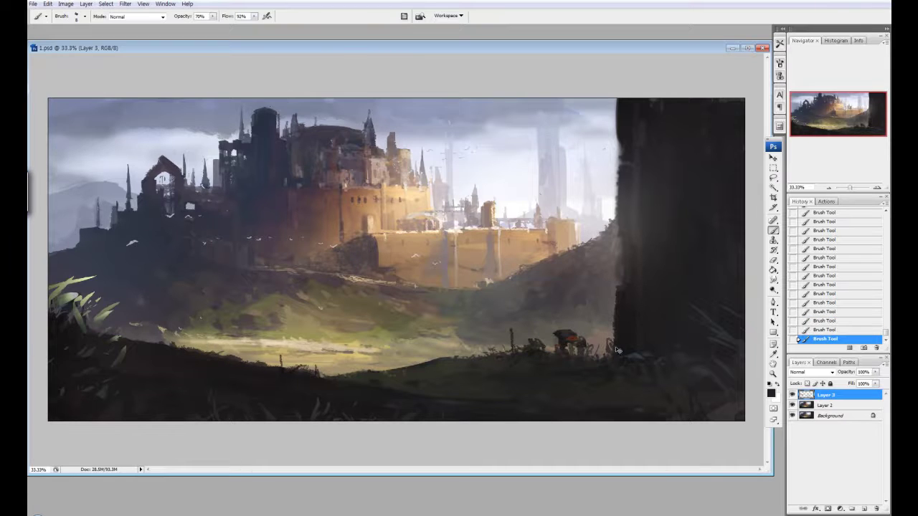
Step: Touch up the ground at the base of the dark trunk with small dark grey strokes
scroll(618, 350, up, 1)
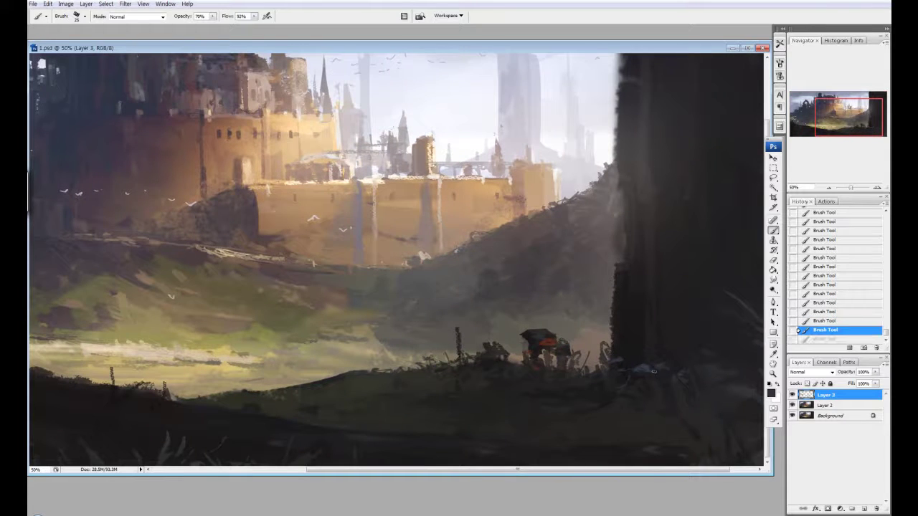
scroll(550, 384, down, 1)
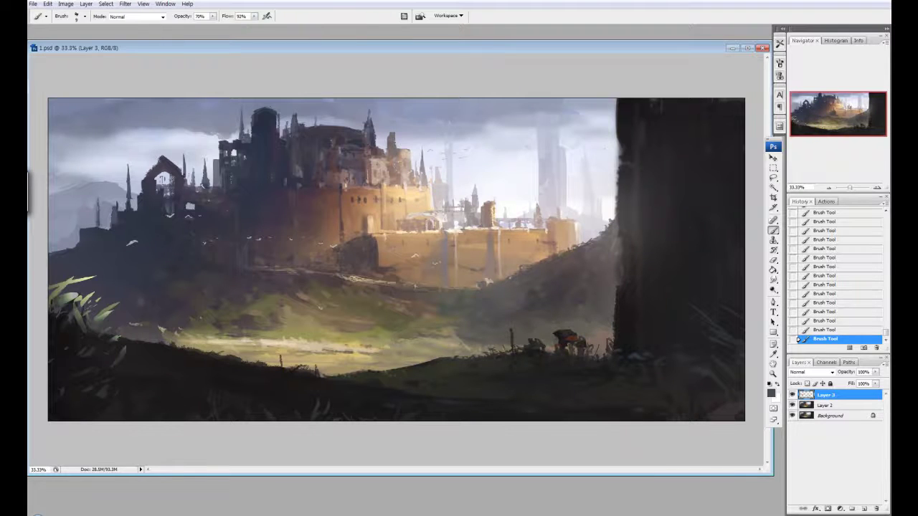
right_click(419, 344)
click(614, 311)
key(Return)
Step: Add a new layer and paint a dark standing figure on the foreground ridge with a textured brush
right_click(480, 344)
double_click(755, 400)
key(ctrl+shift+alt+n)
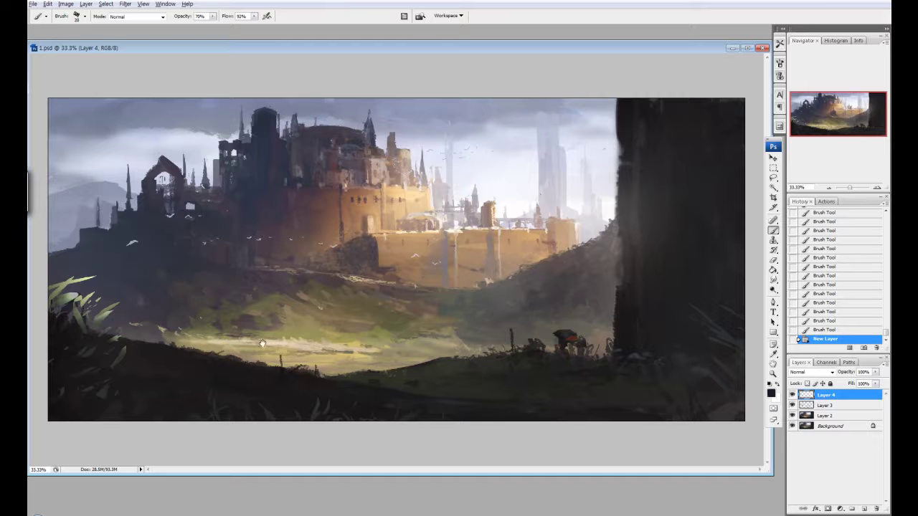
mouse_move(252, 322)
mouse_down()
mouse_move(256, 344)
mouse_move(246, 341)
mouse_move(261, 367)
mouse_up()
Step: Shape the figure's silhouette and separate its legs with a small textured eraser and brush strokes
key(e)
right_click(249, 337)
double_click(350, 339)
key(b)
key(ctrl+plus)
key(e)
mouse_move(262, 332)
mouse_down()
mouse_move(252, 351)
mouse_move(265, 340)
mouse_move(258, 374)
mouse_up()
key(e)
scroll(251, 358, up, 1)
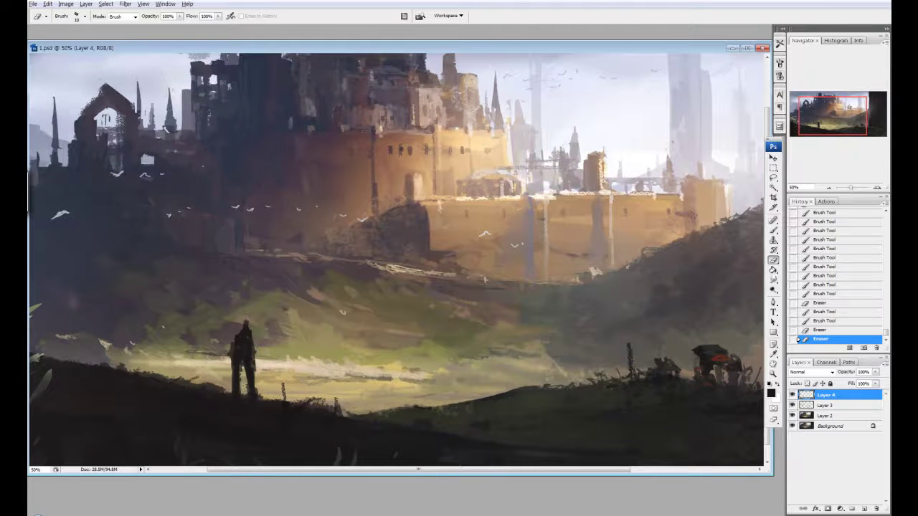
Step: Fill out the figure's body and legs with short dark strokes
key(b)
drag(79, 93, 100, 158)
drag(241, 366, 248, 382)
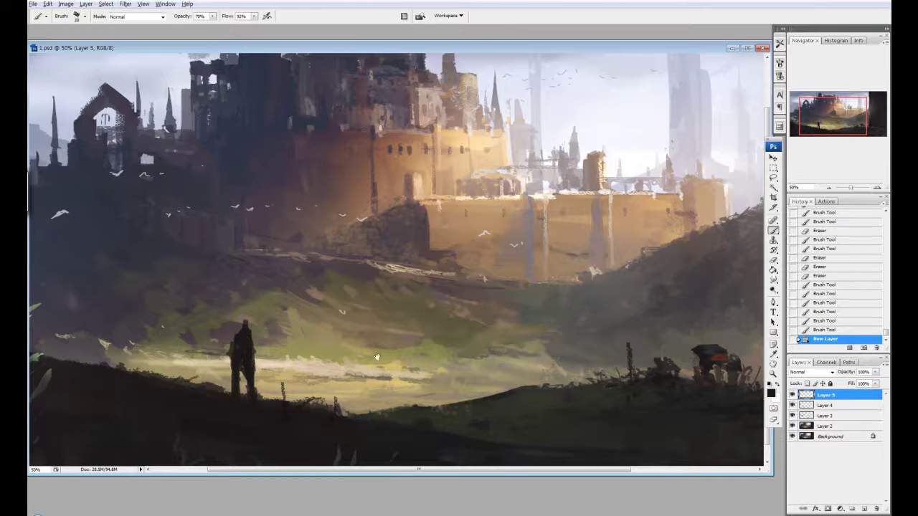
Step: Add another layer, shift the dark foreground colour's hue, and lighten the figure's upper body with the Dodge tool
right_click(375, 160)
key(ctrl+shift+n)
click(771, 392)
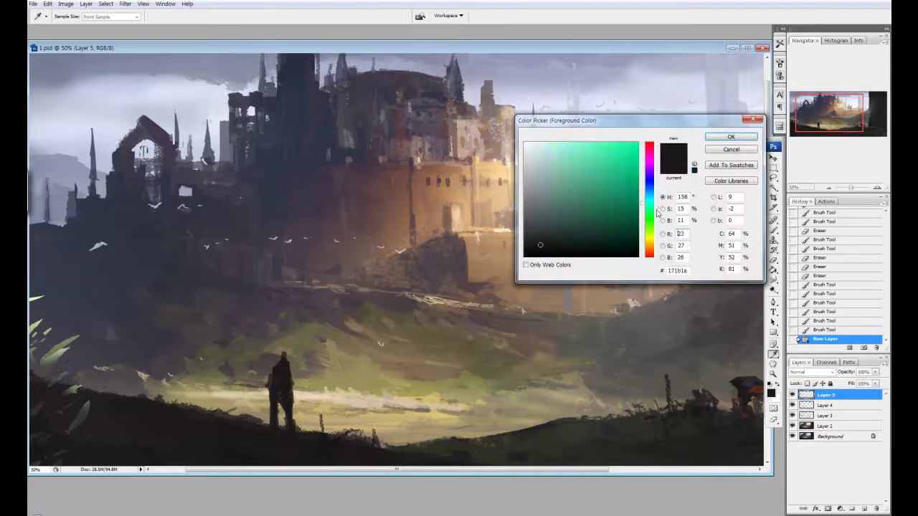
mouse_move(649, 212)
mouse_down()
mouse_move(650, 183)
mouse_move(646, 237)
mouse_up()
click(730, 136)
key(o)
drag(287, 338, 323, 323)
drag(294, 359, 319, 390)
Step: Choose a small textured eraser preset and trim the light strokes on the figure
key(e)
right_click(335, 162)
key(e)
right_click(360, 162)
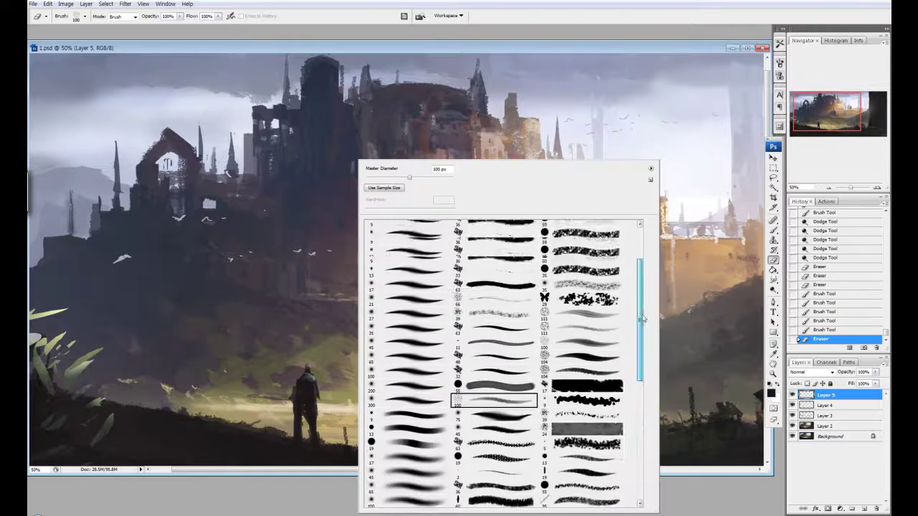
double_click(586, 255)
drag(430, 301, 459, 316)
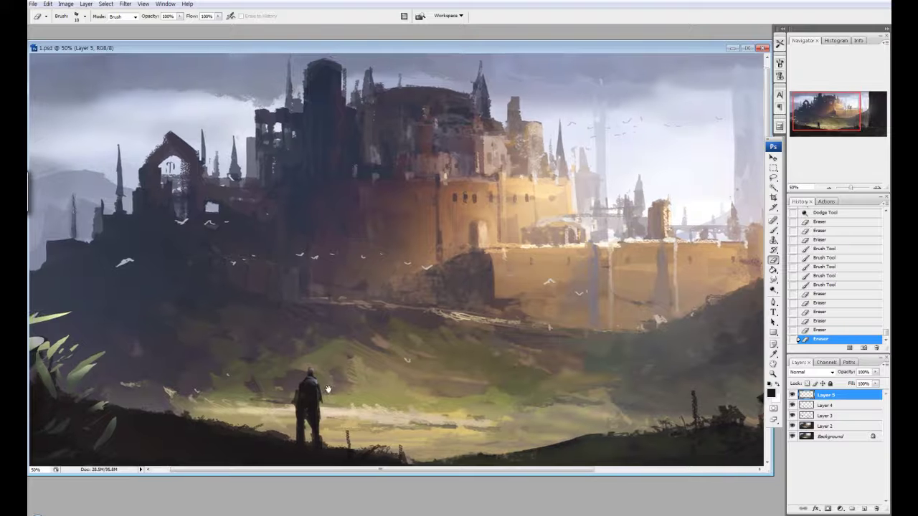
Step: Paint more detail on the figure's head and back, and merge the detail layer down into Layer 4
key(b)
drag(315, 373, 353, 299)
drag(330, 337, 336, 330)
mouse_move(330, 335)
mouse_down()
mouse_move(352, 315)
mouse_move(348, 362)
mouse_move(337, 374)
mouse_move(344, 358)
mouse_move(718, 344)
mouse_up()
key(e)
key(ctrl+e)
Step: Reshape the figure's coat, arms and legs with alternating eraser and dark brush strokes
key(b)
key(e)
key(b)
key(e)
key(b)
key(e)
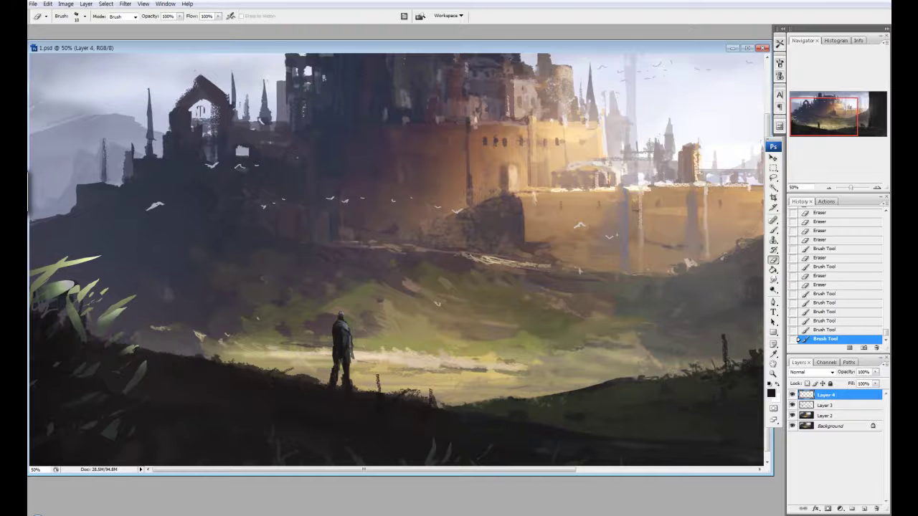
key(b)
drag(358, 373, 717, 359)
mouse_move(323, 351)
mouse_down()
mouse_move(717, 344)
mouse_move(340, 352)
mouse_up()
drag(359, 387, 717, 373)
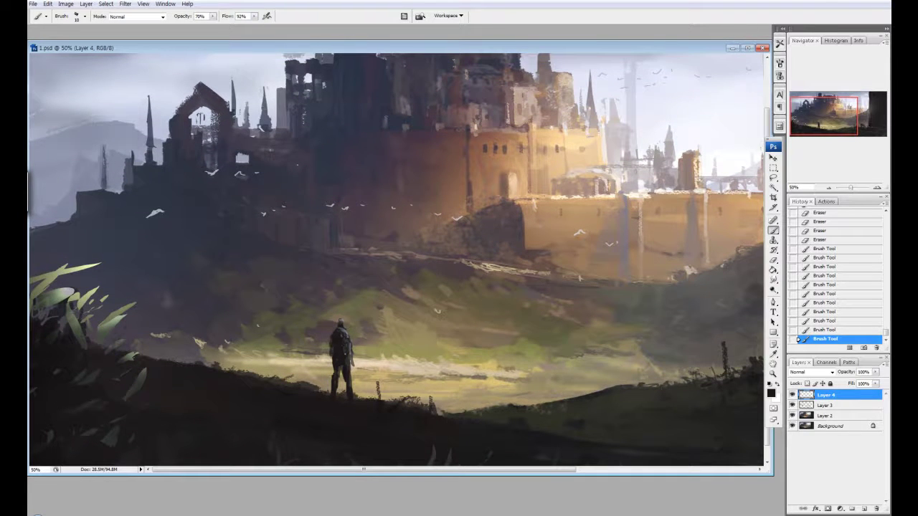
Step: Slim the figure's torso and arms by erasing the edges and repainting small dark areas
key(e)
drag(334, 345, 340, 368)
key(b)
key(e)
mouse_move(334, 344)
mouse_down()
mouse_move(339, 362)
mouse_move(717, 373)
mouse_up()
key(b)
mouse_move(359, 387)
mouse_down()
mouse_move(717, 373)
mouse_move(717, 359)
mouse_up()
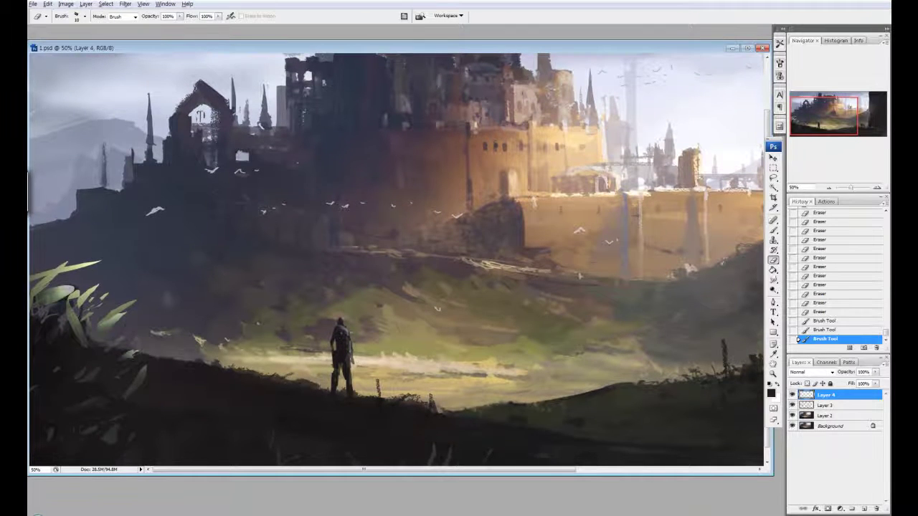
key(b)
key(e)
key(b)
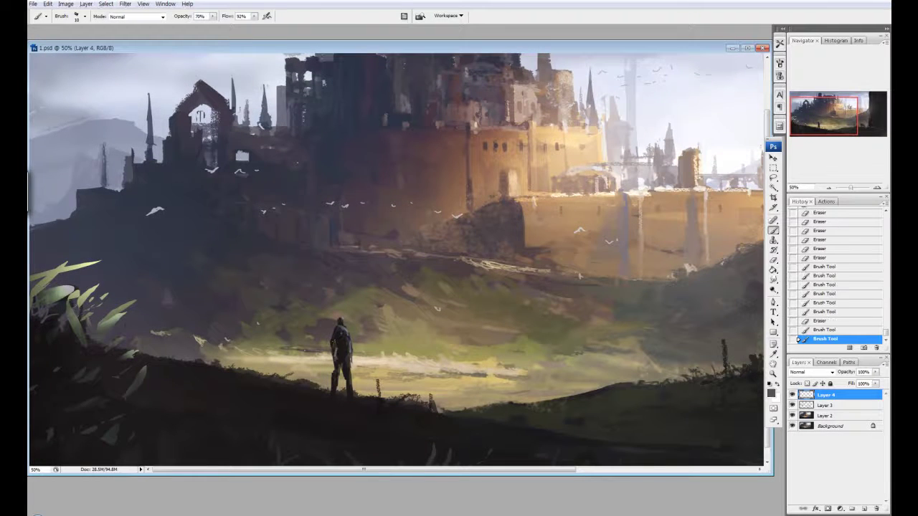
Step: Sample a tone from the figure and paint small accents on its back and arm
key(ctrl+minus)
key(ctrl+minus)
key(ctrl+plus)
key(ctrl+plus)
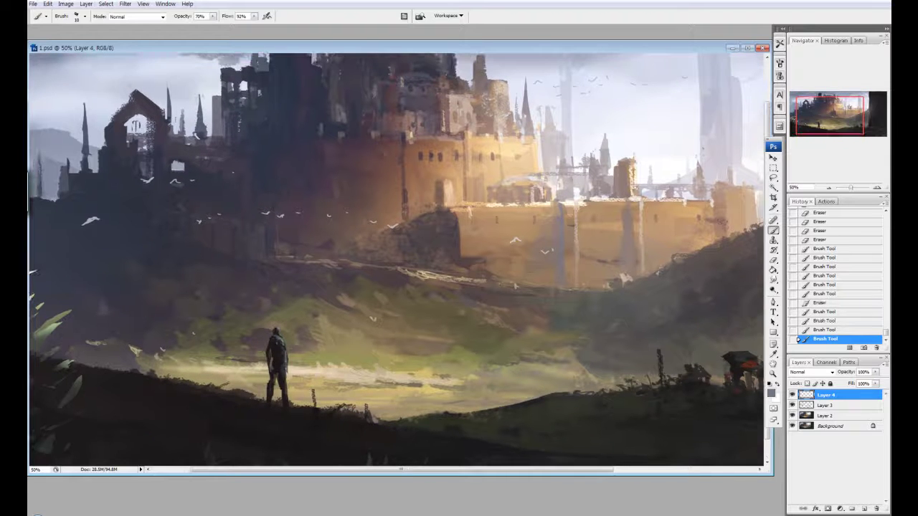
click(277, 362)
alt+click(276, 362)
click(285, 355)
key(e)
key(b)
click(285, 355)
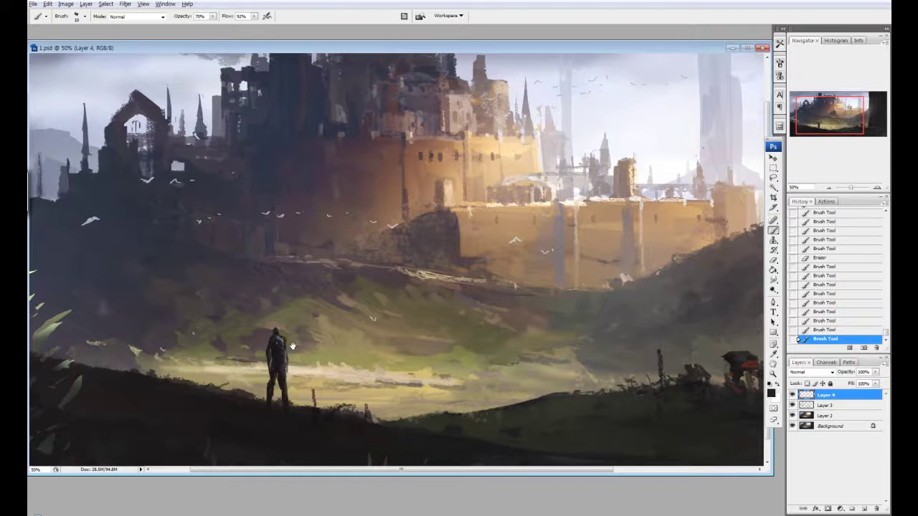
Step: Refine the outline of the figure's arm and waist with small brush dabs and eraser touches
key(e)
click(285, 355)
key(b)
click(285, 355)
click(287, 364)
key(e)
click(287, 364)
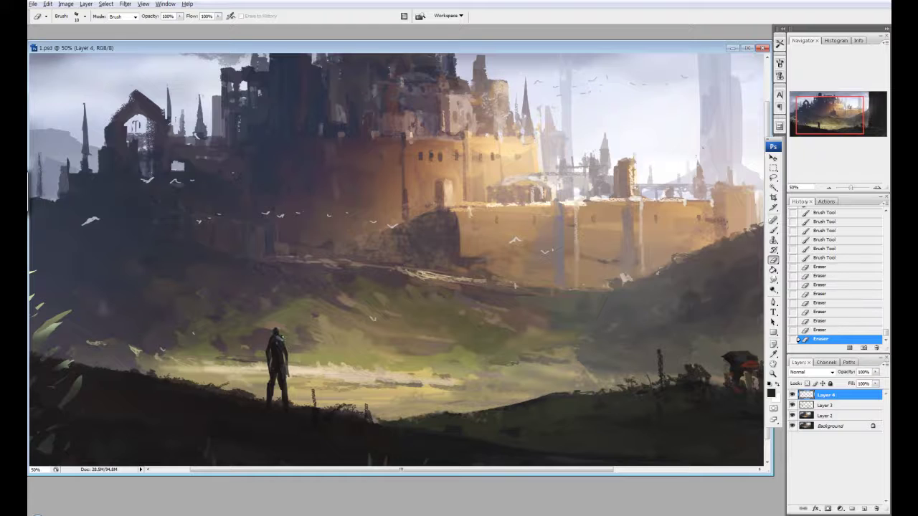
Step: Tidy the figure's legs and overall silhouette with small eraser and brush touches, judging it against the whole painting
click(274, 387)
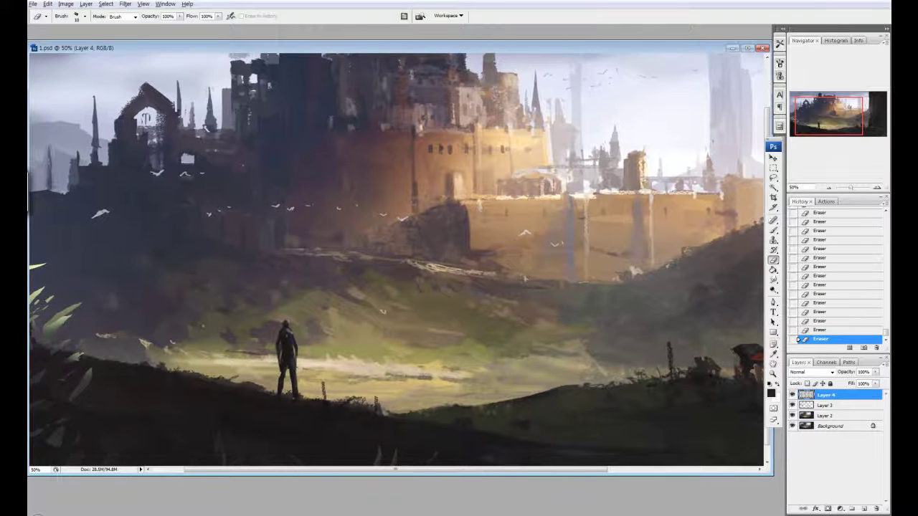
click(290, 359)
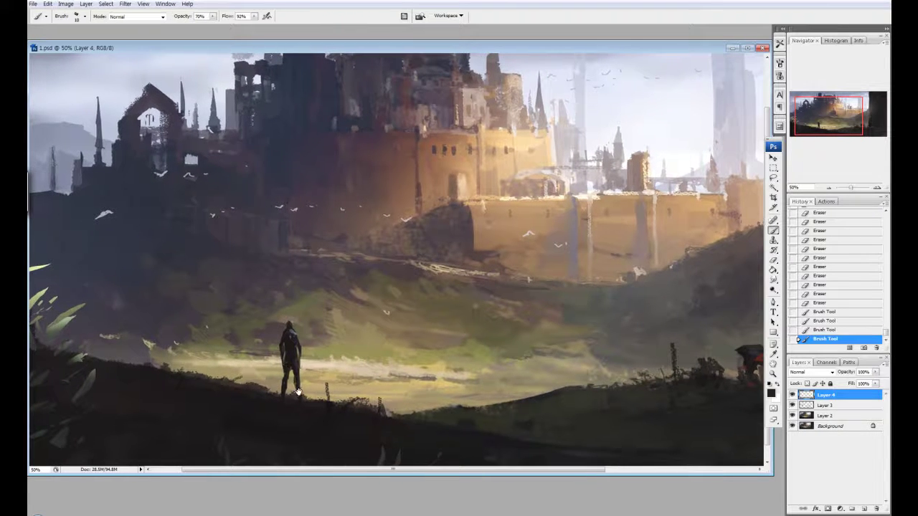
key(ctrl+minus)
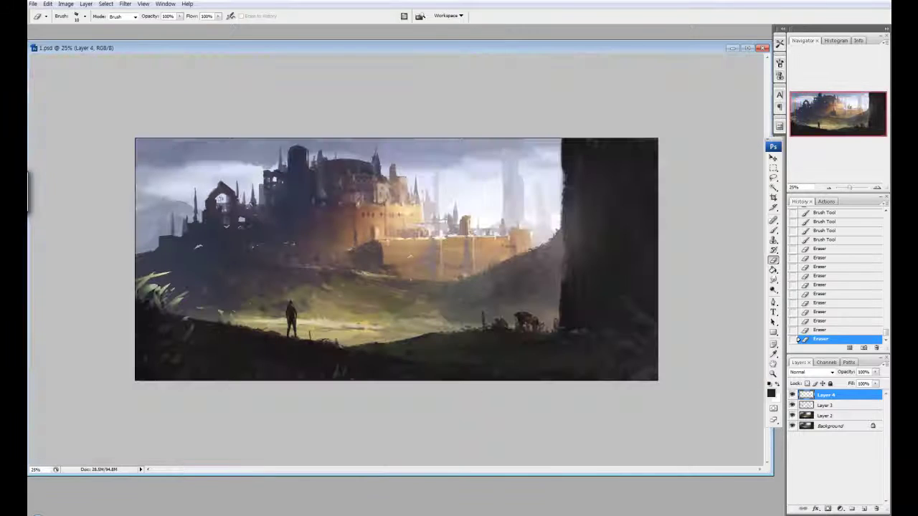
key(ctrl+plus)
key(ctrl+plus)
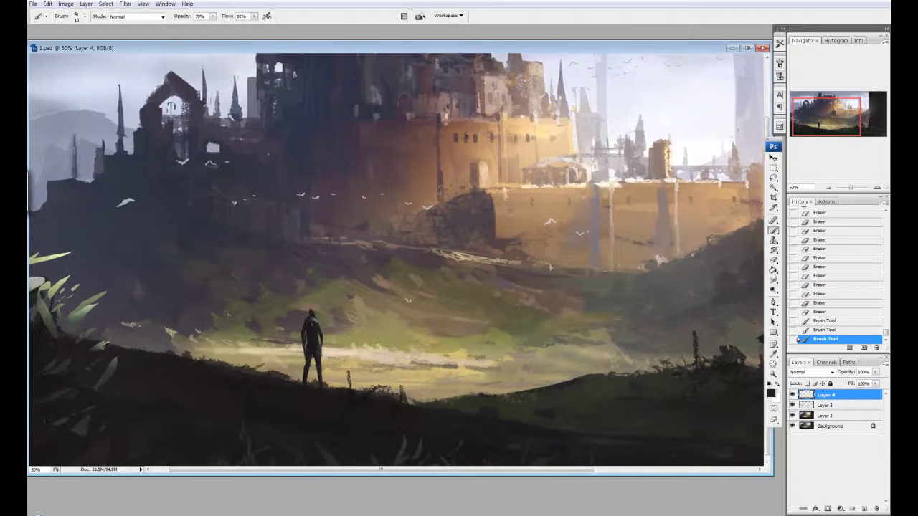
key(ctrl+minus)
key(ctrl+plus)
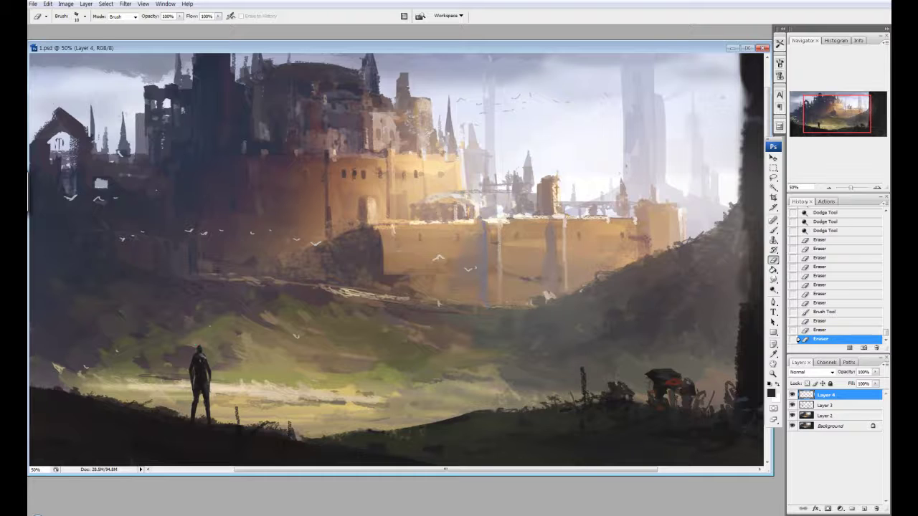
key(ctrl+minus)
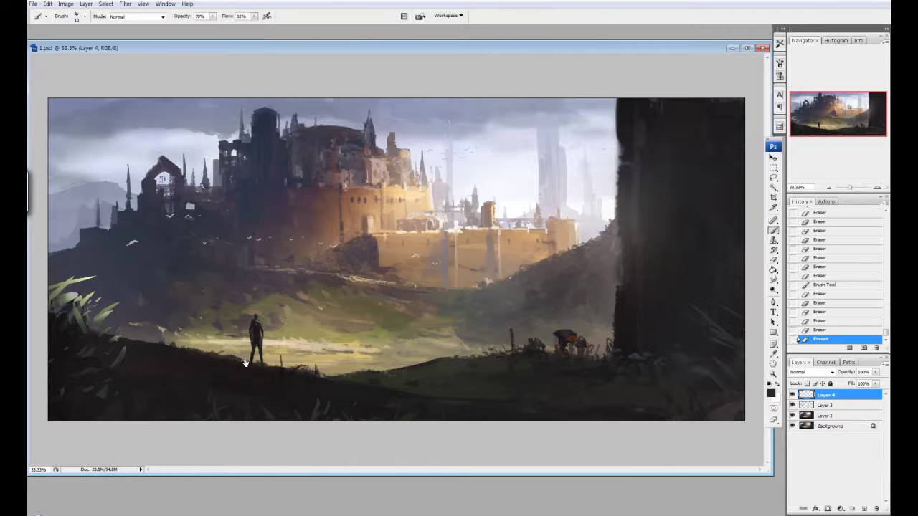
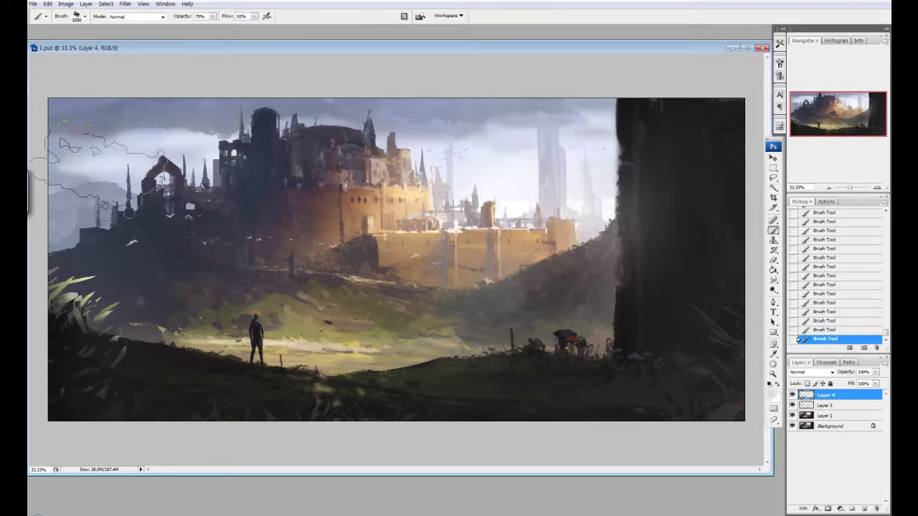
Step: Swap the 33 px textured brush for a finer preset and paint dark vertical accents below the castle
key(ctrl+minus)
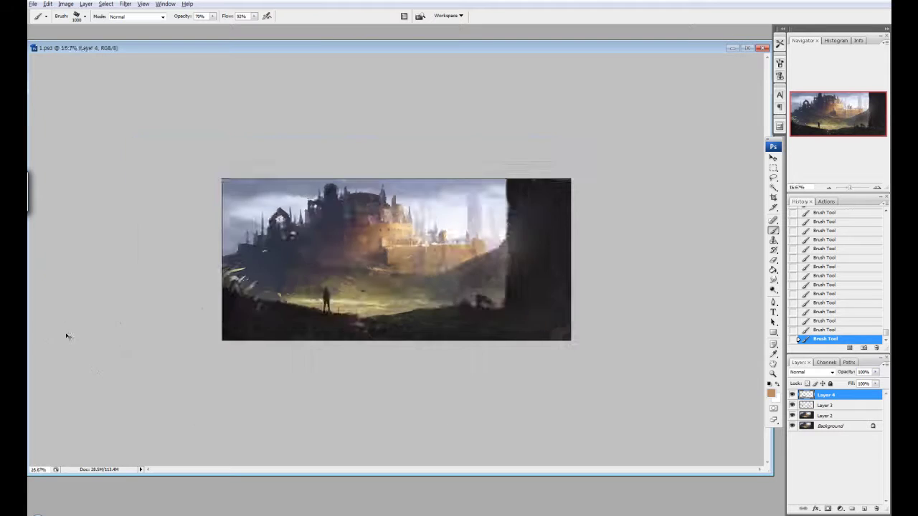
key(ctrl+plus)
right_click(771, 435)
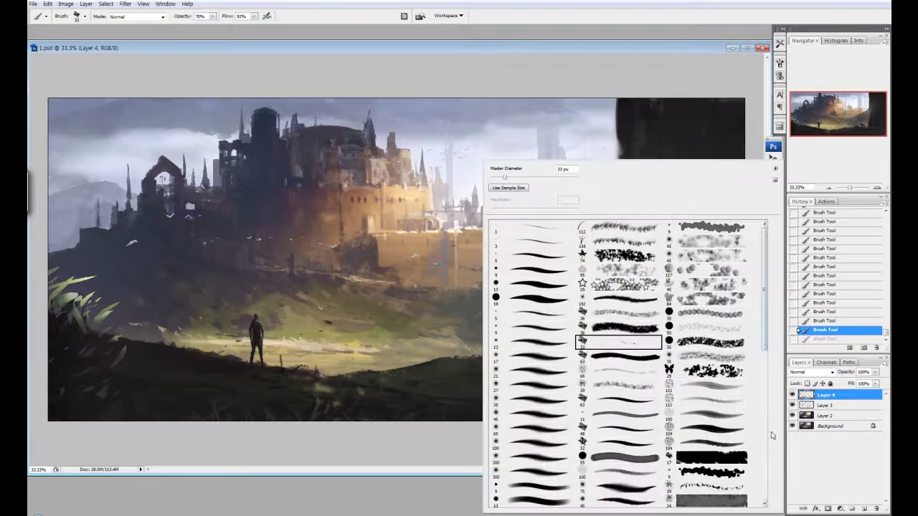
scroll(771, 435, down, 10)
key(Return)
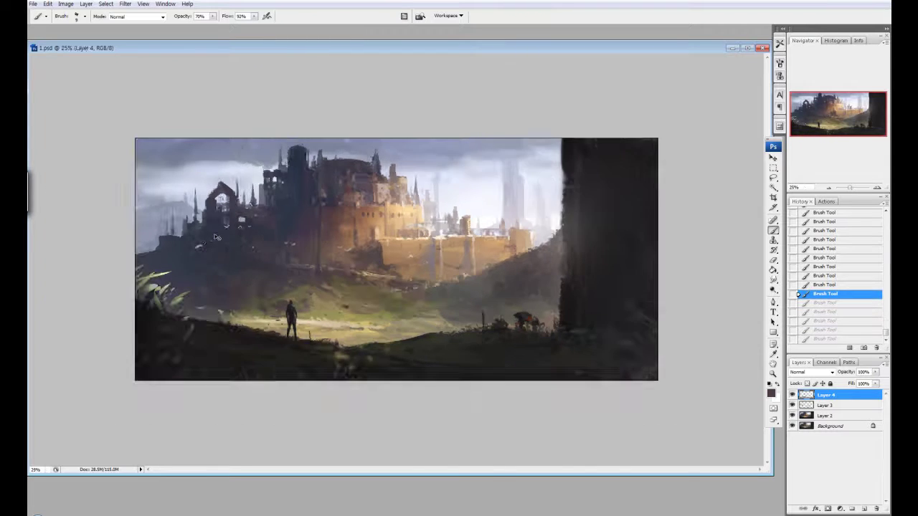
Step: Erase stray marks on the castle wall and brush a soft warm glow over it with the 300 px soft brush
key(e)
drag(373, 237, 399, 247)
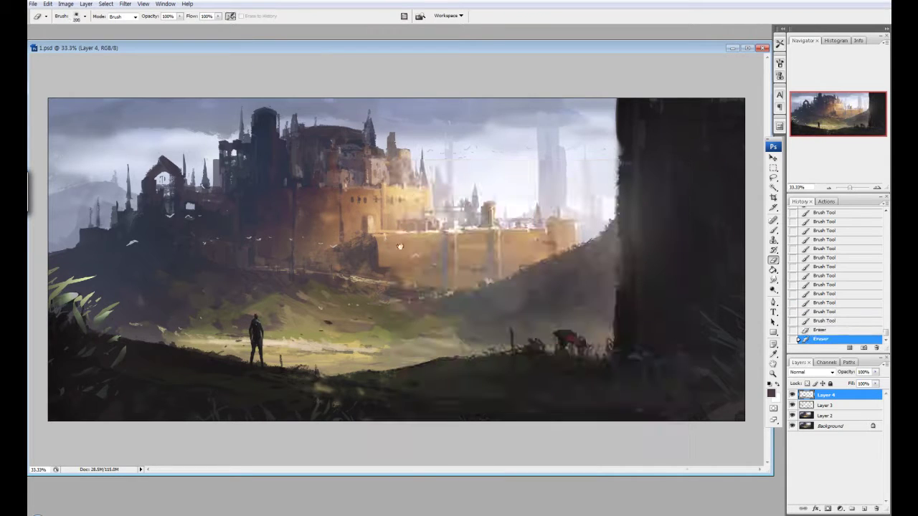
key(b)
right_click(434, 218)
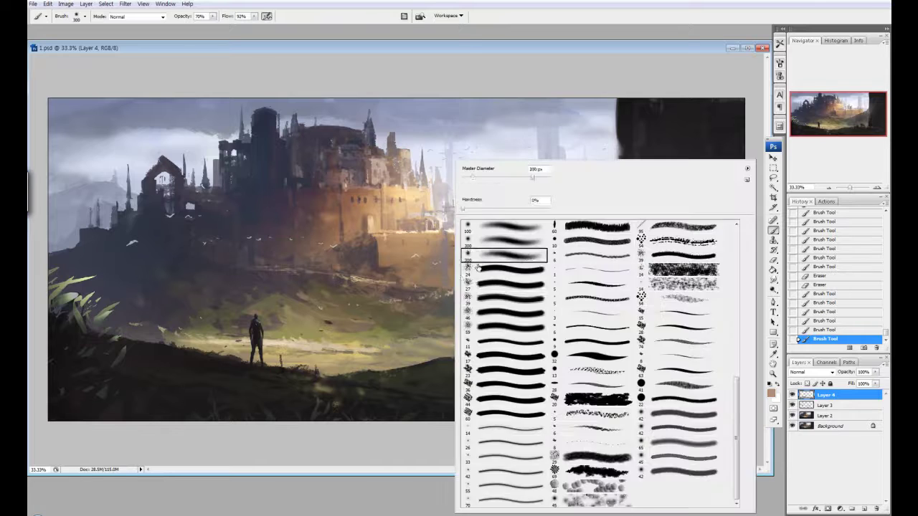
key(Return)
click(425, 231)
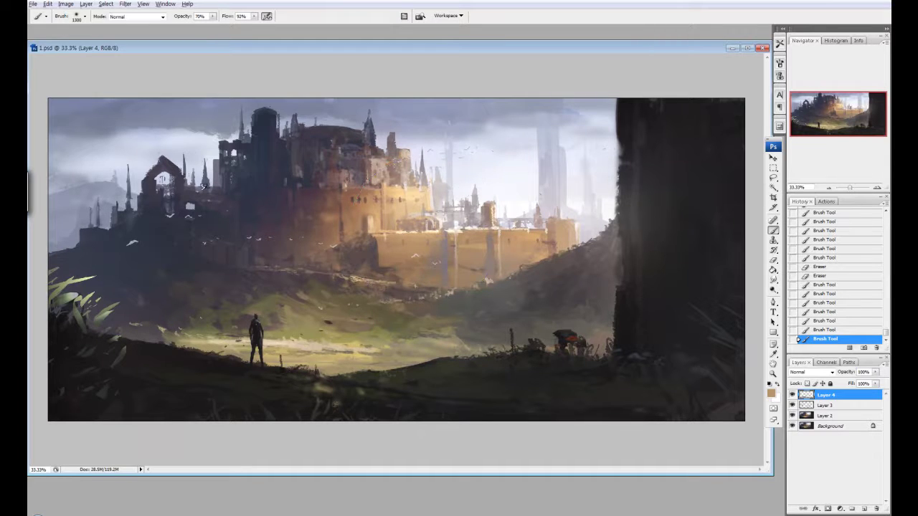
key(ctrl+minus)
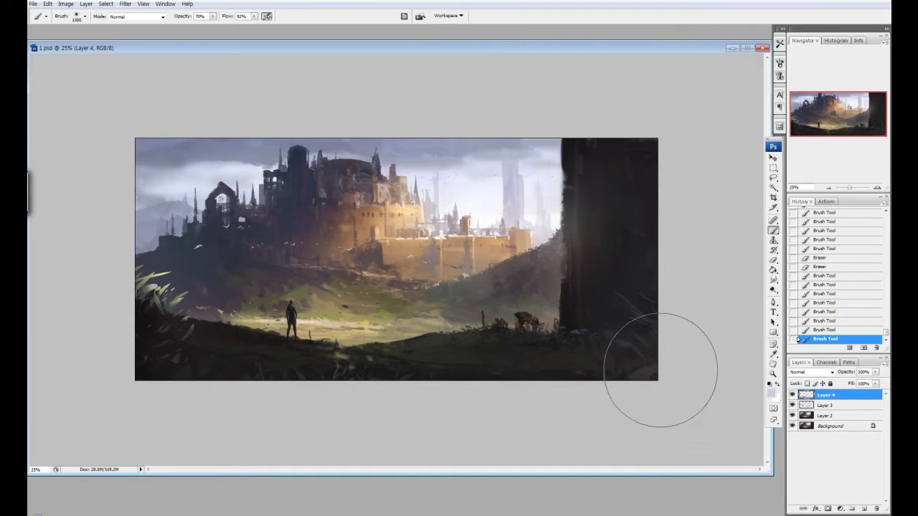
Step: Smudge the sunlit meadow beside the figure, add a soft brush touch, and merge all layers above the background
alt+click(247, 327)
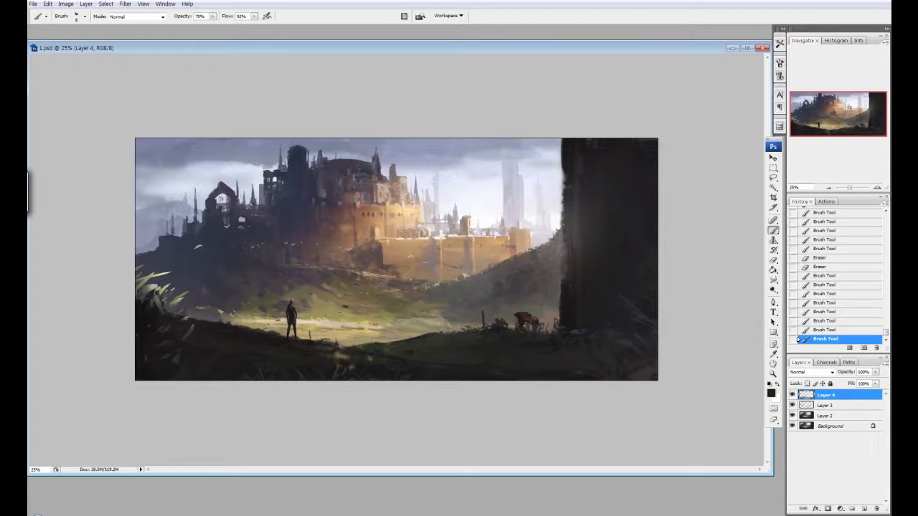
key(r)
mouse_move(278, 321)
mouse_down()
mouse_move(398, 306)
mouse_move(346, 315)
mouse_move(301, 348)
mouse_move(316, 324)
mouse_move(345, 314)
mouse_up()
key(b)
right_click(391, 346)
double_click(445, 254)
key(ctrl+e)
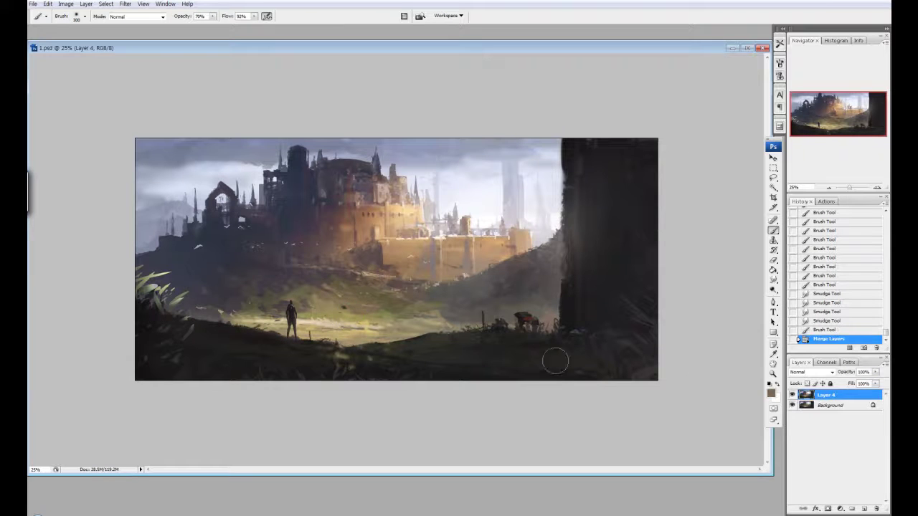
Step: Smudge the foreground shapes near the dark trunk and the hazy sky beside the ruined arch
key(r)
drag(527, 327, 542, 301)
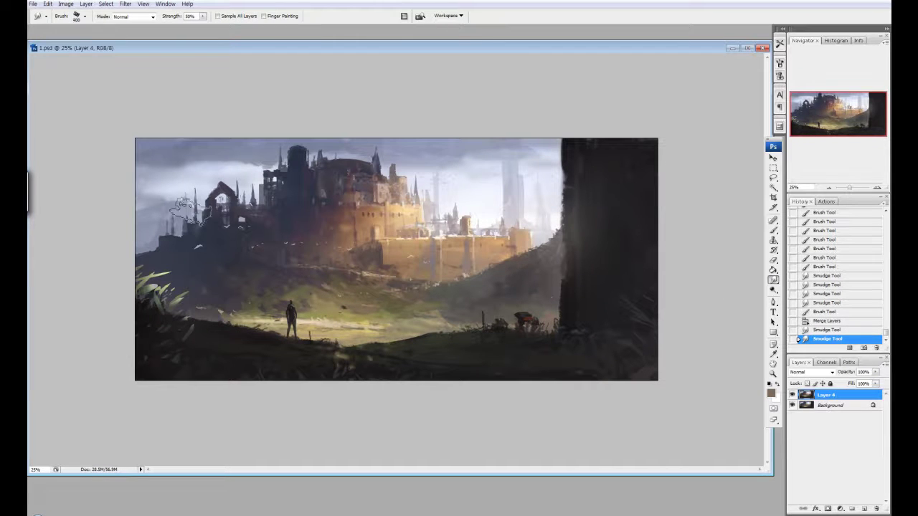
drag(208, 215, 172, 205)
Step: Paint light strokes across the bright sky and hazy distant towers, and sample a dark green from the hillside
key(b)
drag(431, 186, 458, 180)
mouse_move(466, 193)
mouse_down()
mouse_move(495, 187)
mouse_move(509, 205)
mouse_move(531, 187)
mouse_up()
mouse_move(516, 208)
mouse_down()
mouse_move(538, 190)
mouse_move(527, 176)
mouse_up()
mouse_move(524, 201)
mouse_down()
mouse_move(545, 183)
mouse_move(520, 172)
mouse_up()
mouse_move(530, 208)
mouse_down()
mouse_move(549, 194)
mouse_move(534, 179)
mouse_move(537, 187)
mouse_up()
alt+click(502, 302)
alt+click(502, 301)
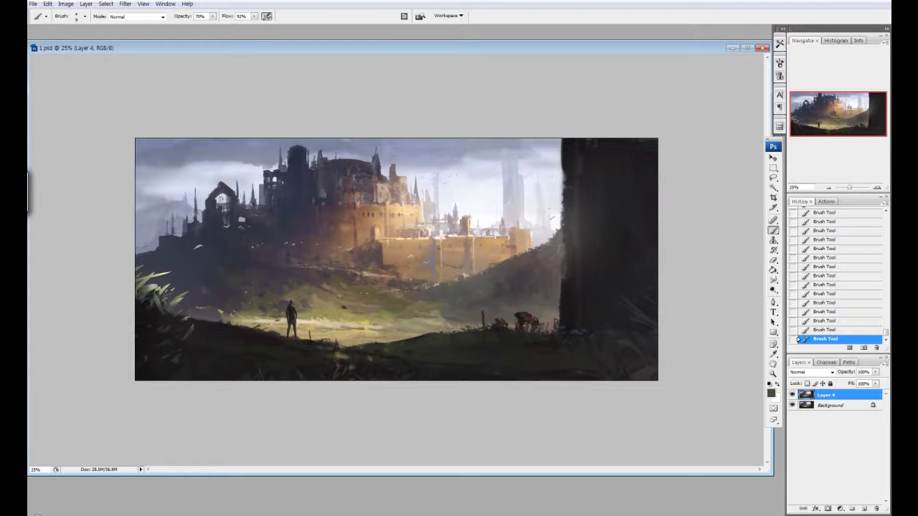
Step: Smudge the bright sky and the hill's crest where they meet the dark trunk
key(r)
drag(523, 215, 560, 217)
mouse_move(556, 224)
mouse_down()
mouse_move(556, 214)
mouse_move(549, 244)
mouse_up()
key(b)
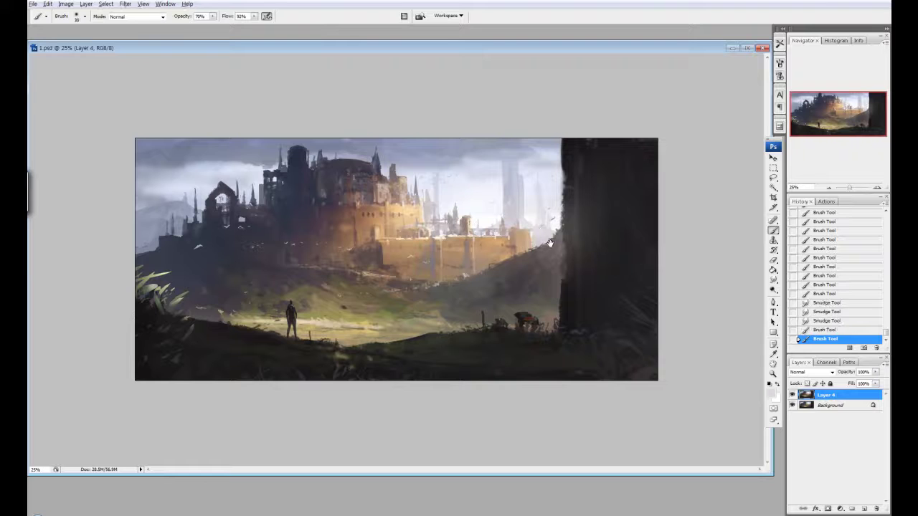
Step: Darken the upper band of the sky with the Burn tool set to midtones
key(o)
drag(137, 143, 380, 143)
drag(154, 143, 438, 143)
key(ctrl+alt+z)
key(ctrl+alt+z)
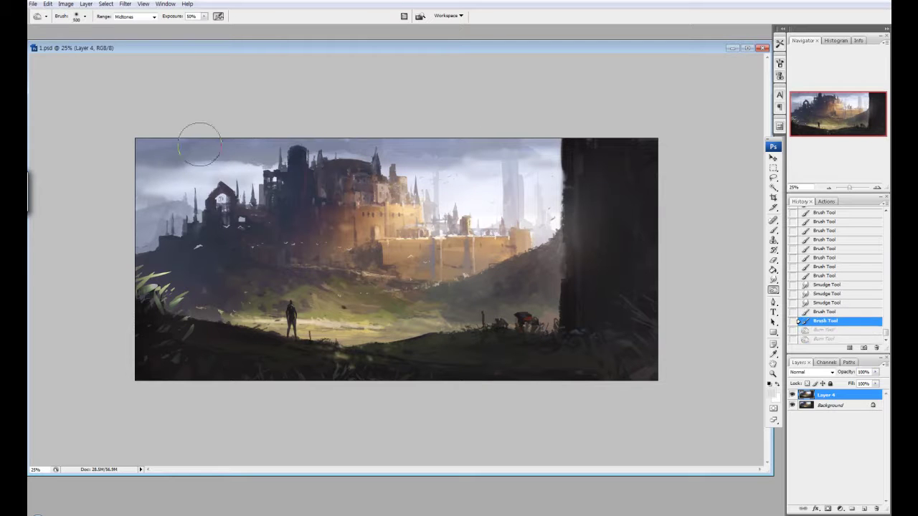
Step: Add a new layer in Lighten mode and pick a dark grey brush colour
key(b)
click(865, 508)
click(812, 372)
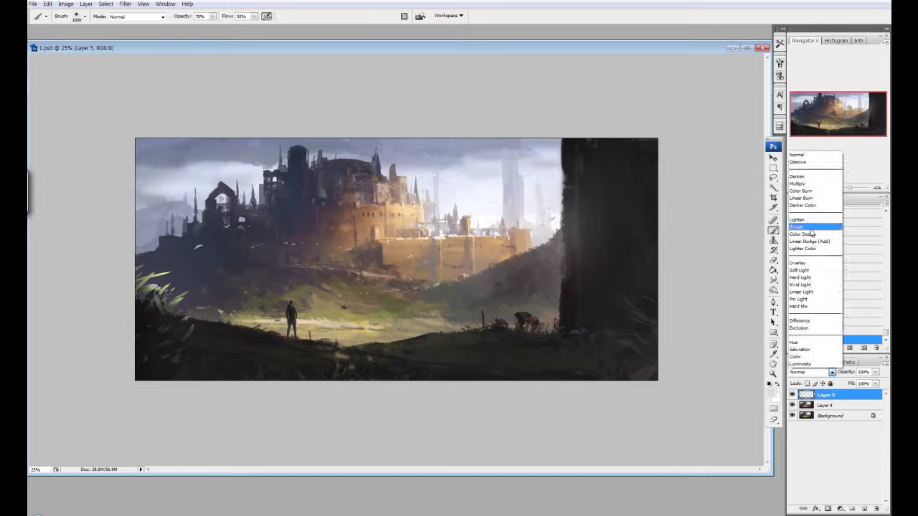
click(797, 219)
click(772, 393)
click(595, 186)
click(731, 137)
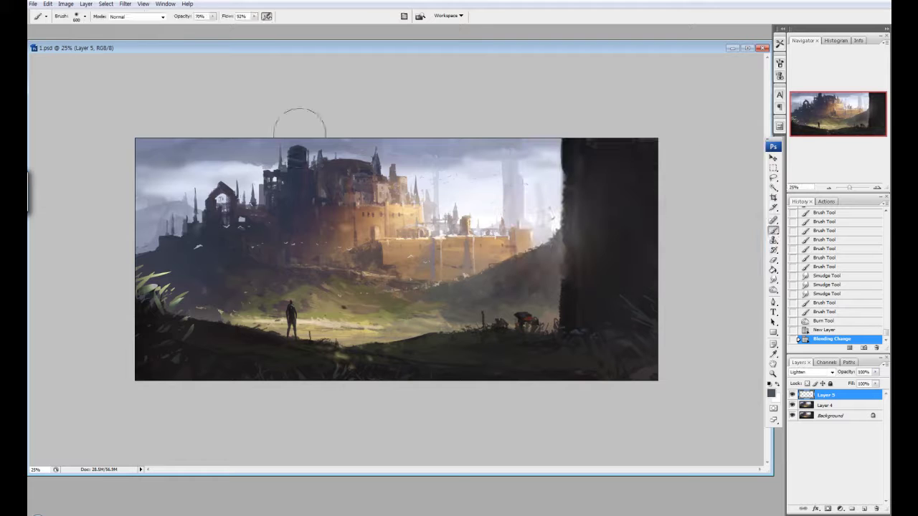
Step: Brush soft haze over the castle and ruins, spread dark blue-grey #303a42 across the foreground, and merge the layer down
drag(297, 186, 380, 153)
drag(204, 215, 186, 230)
click(772, 393)
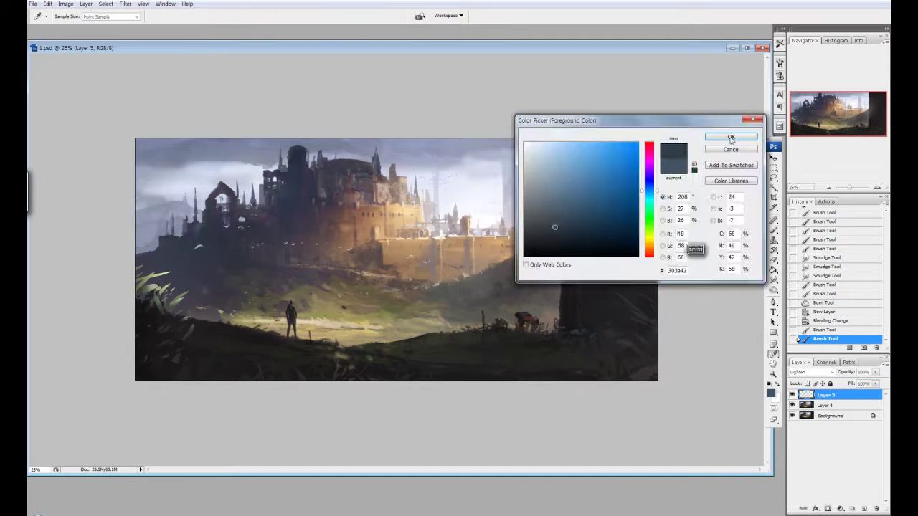
click(731, 138)
drag(180, 308, 594, 332)
key(ctrl+e)
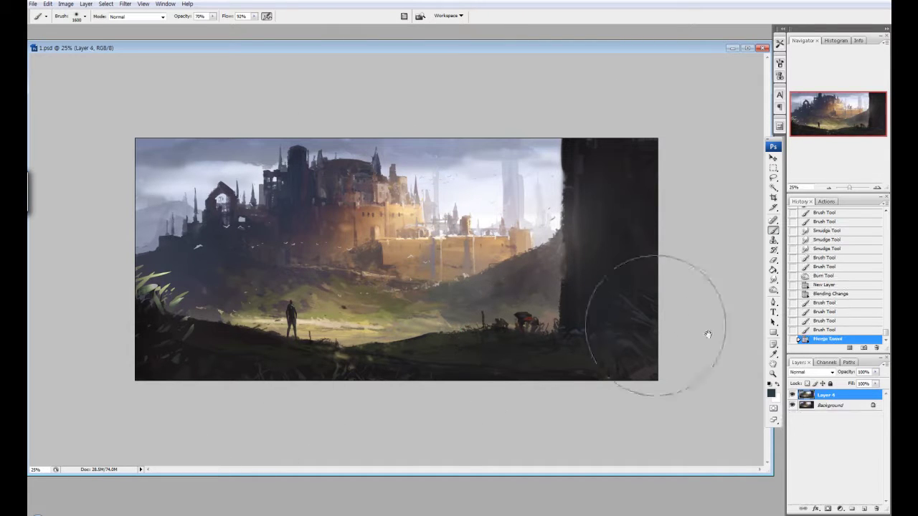
Step: Smudge the foreground leaves and shaded slope below the ruined arch, comparing the result with the previous state
key(t)
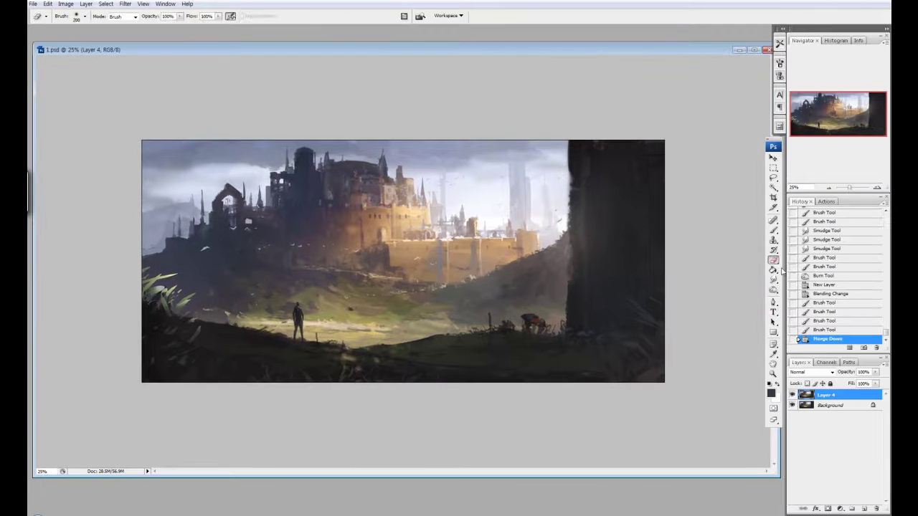
key(r)
click(159, 296)
drag(159, 296, 208, 272)
key([)
key([)
key([)
key(ctrl+0)
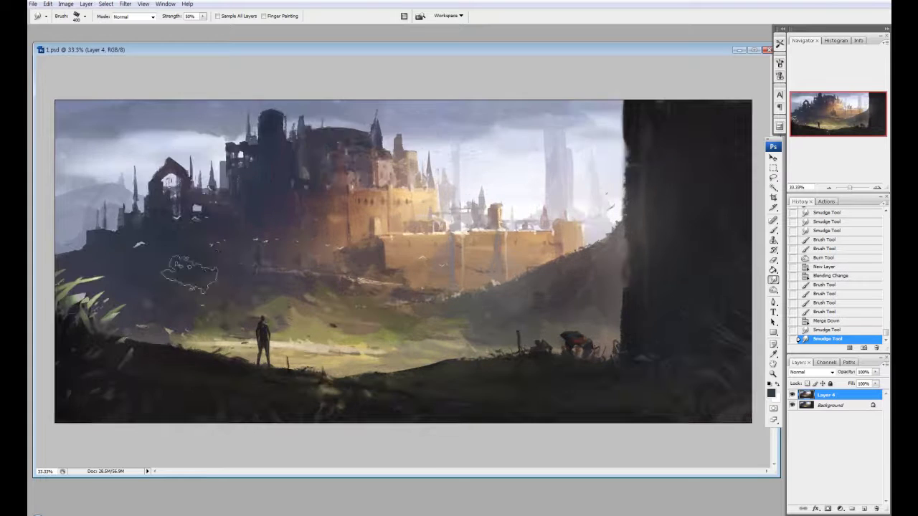
key(ctrl+minus)
key(ctrl+alt+z)
key(ctrl+alt+z)
click(678, 308)
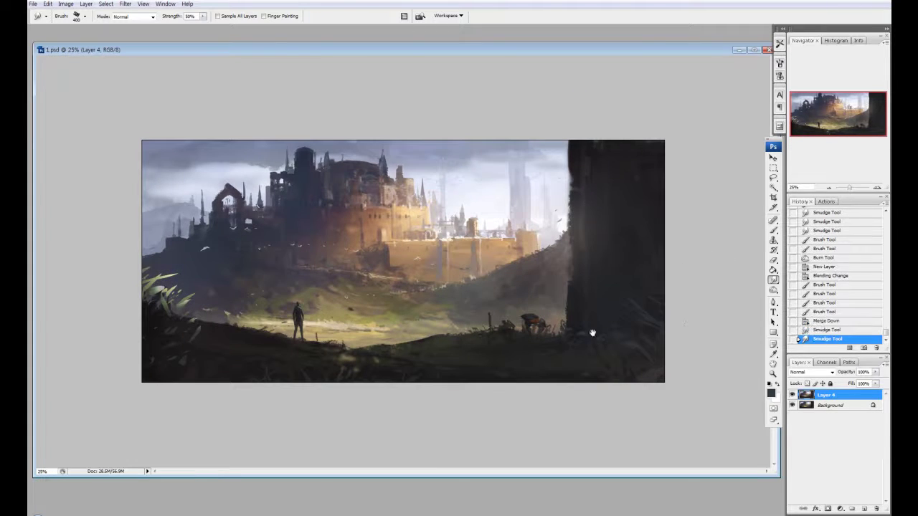
Step: Paint muted purple-grey touches along the shadowed castle base and its dark towers
key(b)
mouse_move(290, 244)
mouse_down()
mouse_move(301, 245)
mouse_move(207, 248)
mouse_up()
click(278, 208)
click(309, 198)
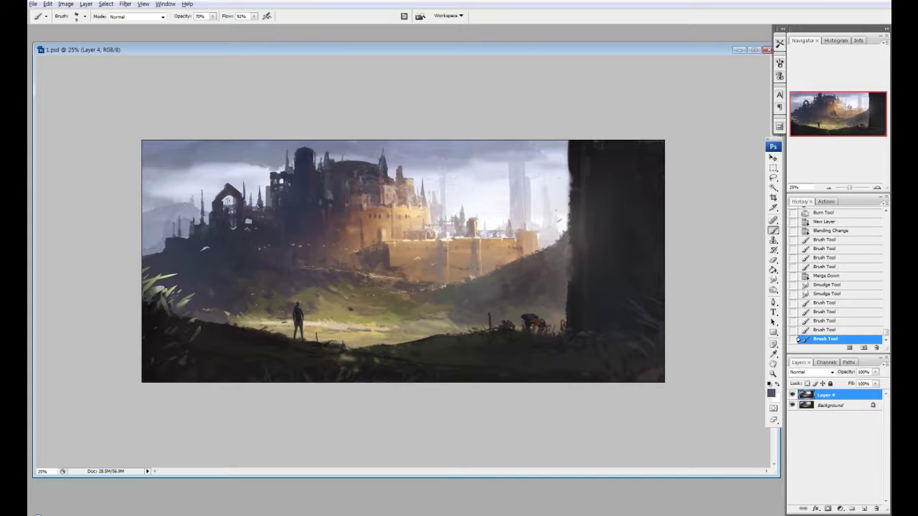
Step: Dab small beige and white accents across the castle's upper parts and the distant towers
click(355, 187)
click(391, 181)
click(416, 180)
click(437, 183)
click(459, 188)
click(477, 192)
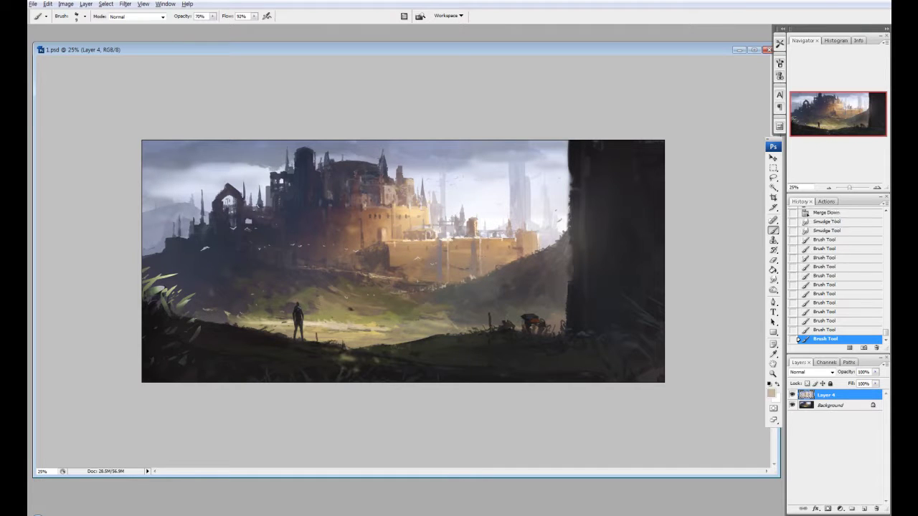
click(495, 197)
click(513, 202)
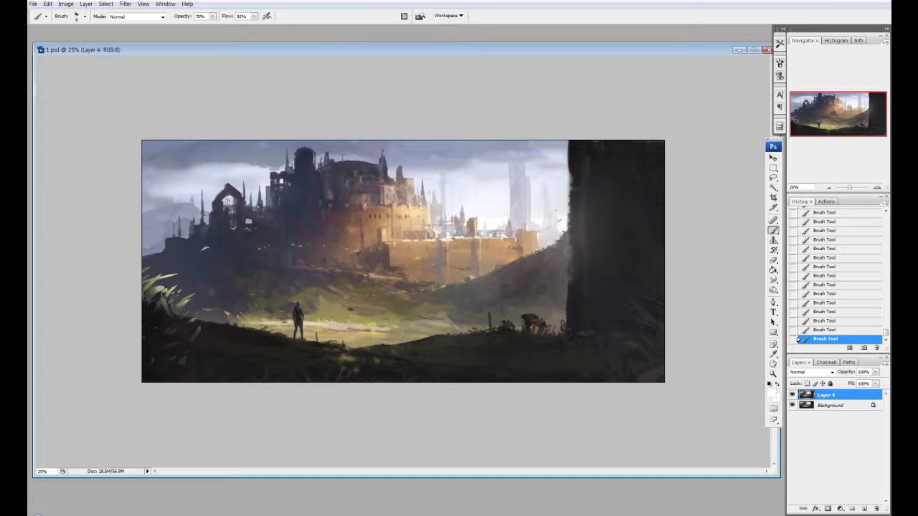
Step: Compare the painting with and without the last three brush dabs
key(ctrl+alt+z)
key(ctrl+alt+z)
key(ctrl+alt+z)
key(ctrl+shift+z)
key(ctrl+shift+z)
key(ctrl+shift+z)
Step: Sample tones from the slope below the castle and the shadowed ruins and paint small touches with them
alt+click(353, 274)
alt+click(362, 278)
key(ctrl+plus)
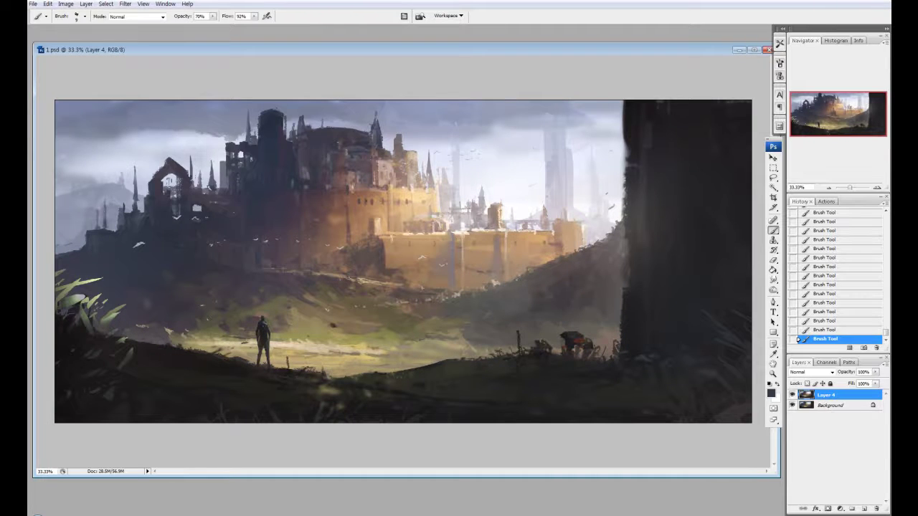
alt+click(241, 208)
key(ctrl+minus)
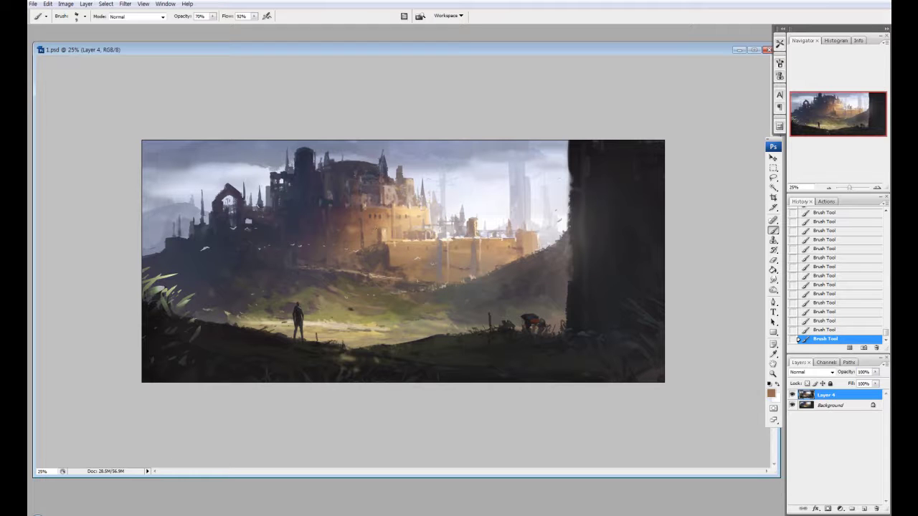
Step: Sample colours from the sunlit castle wall and the dark foreground and paint small refining touches
alt+click(372, 231)
key(ctrl+plus)
key(ctrl+minus)
key(ctrl+plus)
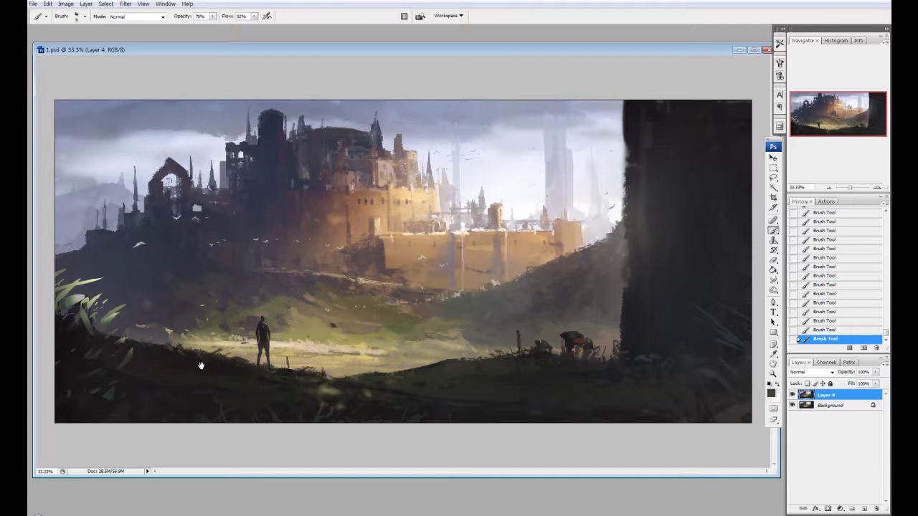
alt+click(409, 366)
key(ctrl+minus)
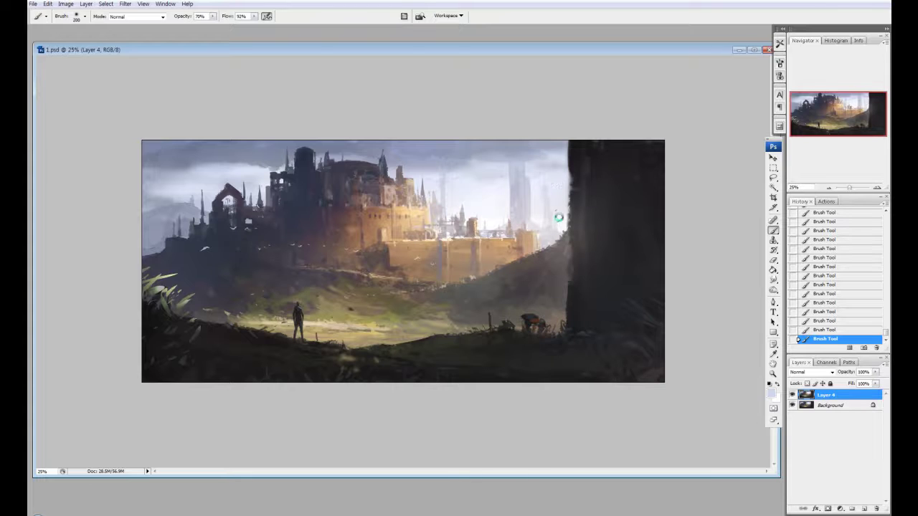
Step: Switch to a finer brush preset and paint details with tones sampled from the castle, its end wall and the ruins
right_click(404, 251)
double_click(560, 406)
key(ctrl+plus)
alt+click(326, 201)
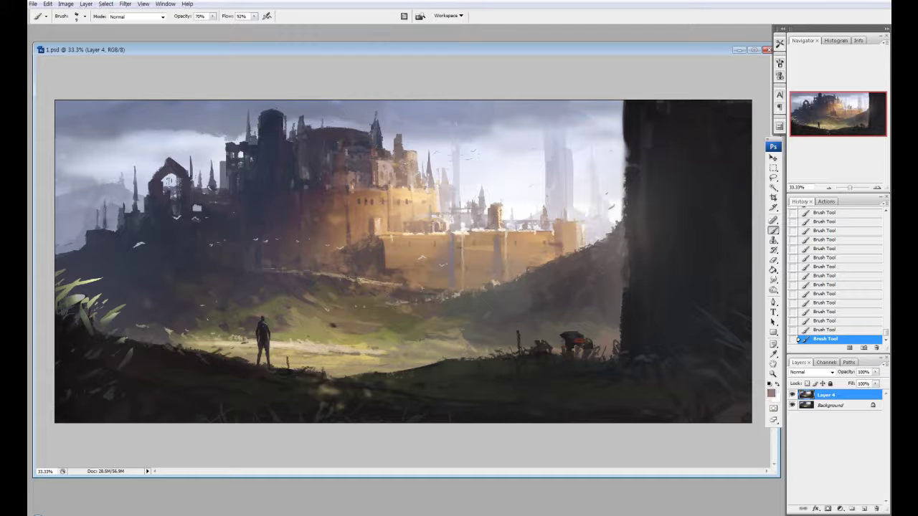
alt+click(421, 178)
alt+click(548, 238)
alt+click(272, 203)
alt+click(158, 216)
alt+click(264, 138)
Step: Touch up the figure's feet with sampled tones and paint fine accents in the foreground leaves' yellow-green
alt+click(266, 359)
alt+click(270, 355)
alt+click(270, 355)
key(x)
alt+click(104, 292)
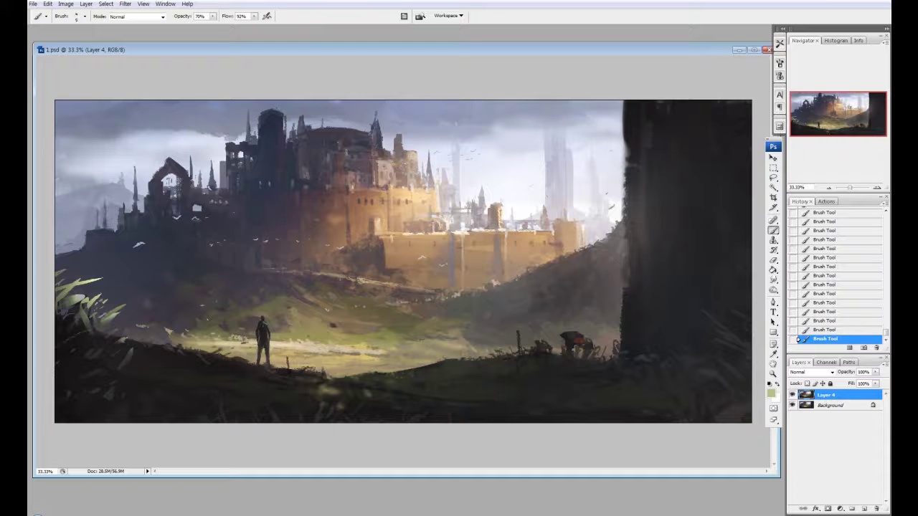
key(bracketleft)
key(bracketleft)
Step: Compare the painting with and without the last brush stroke, judging it against the whole picture
key(ctrl+z)
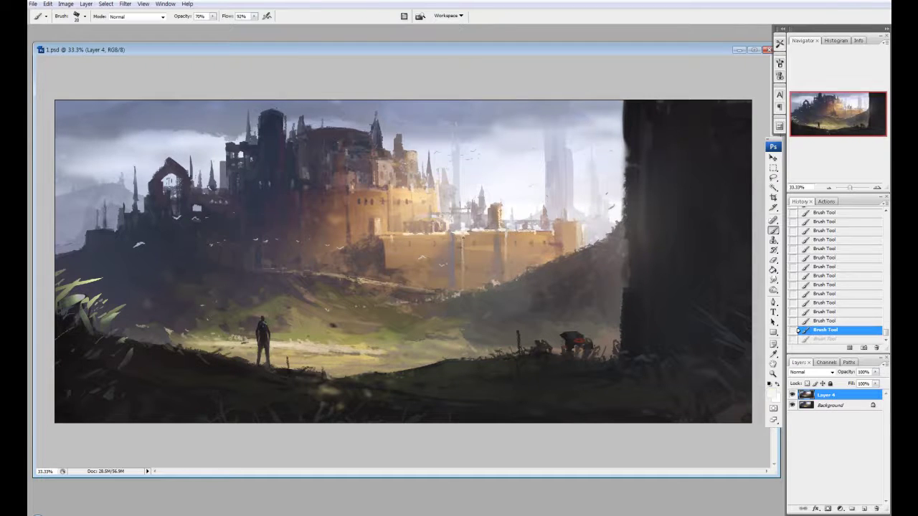
key(ctrl+z)
key(ctrl+z)
key(ctrl+minus)
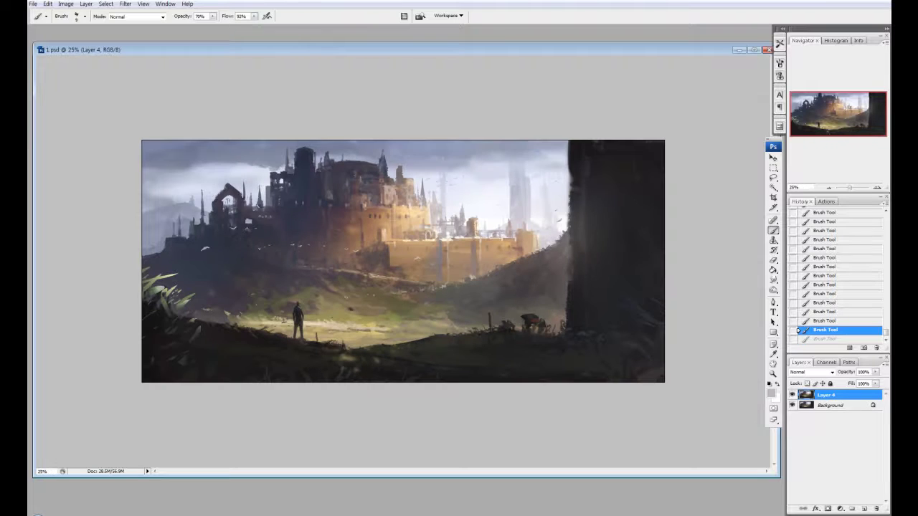
key(ctrl+plus)
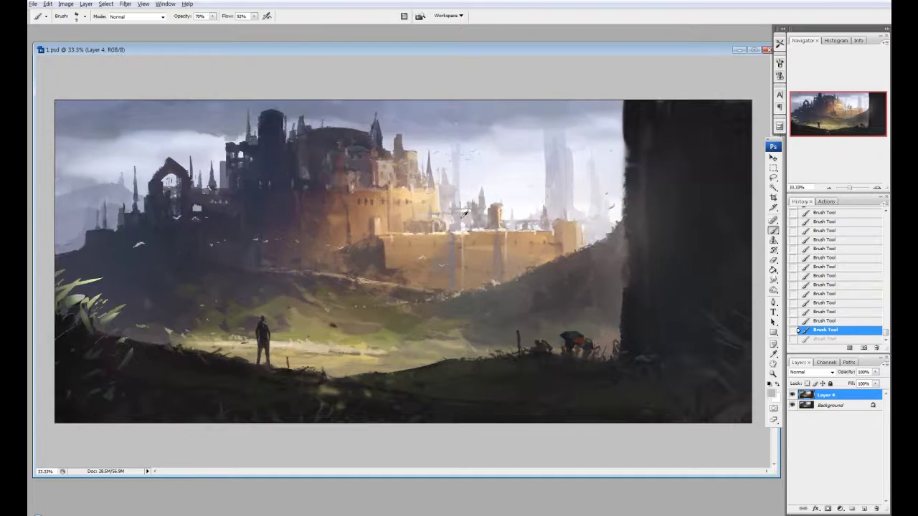
key(ctrl+z)
key(ctrl+z)
Step: Add a new layer in Overlay mode and choose the 300 px soft brush
click(864, 509)
right_click(469, 326)
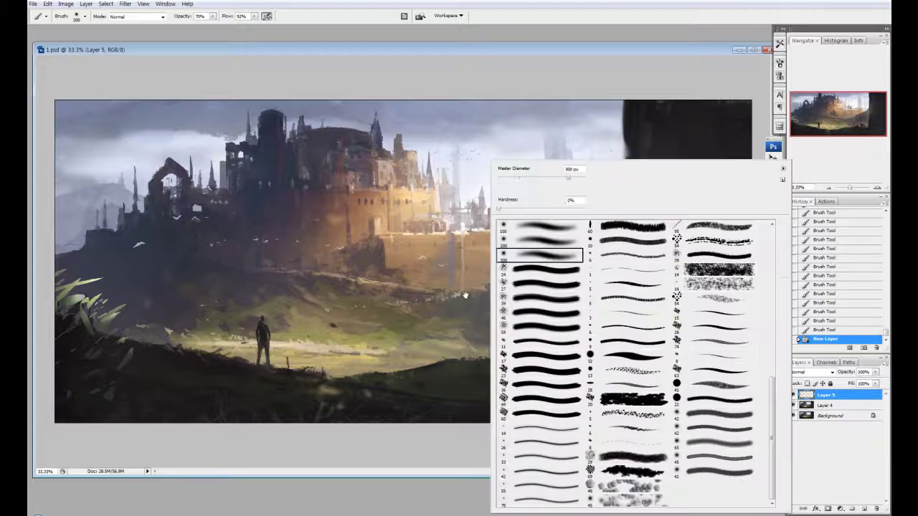
key(Return)
click(817, 372)
click(810, 263)
Step: Pick a muted red brush colour and glaze it softly over the sunlit castle wall
click(771, 391)
click(651, 244)
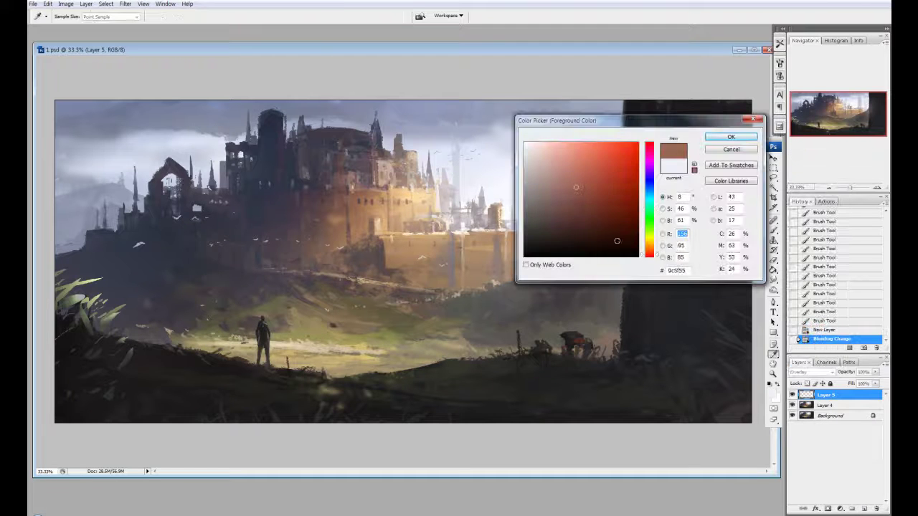
click(722, 135)
drag(413, 221, 502, 266)
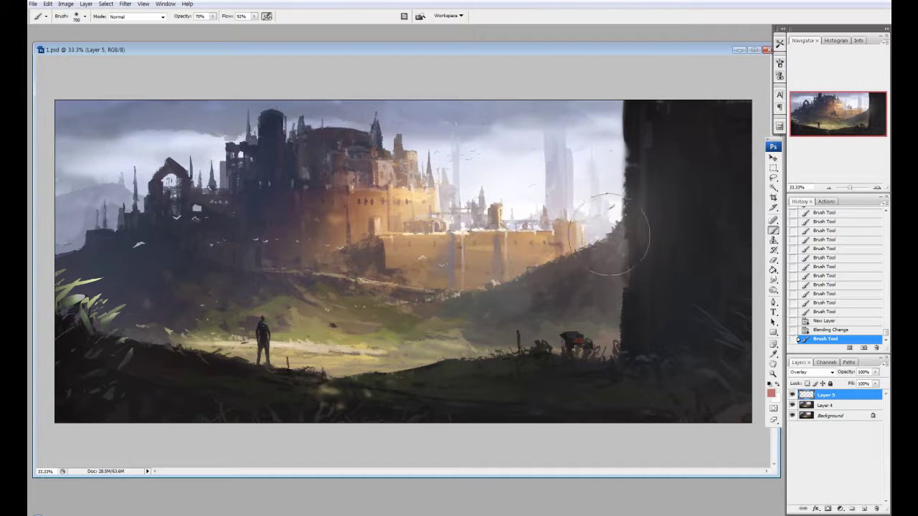
key(ctrl+minus)
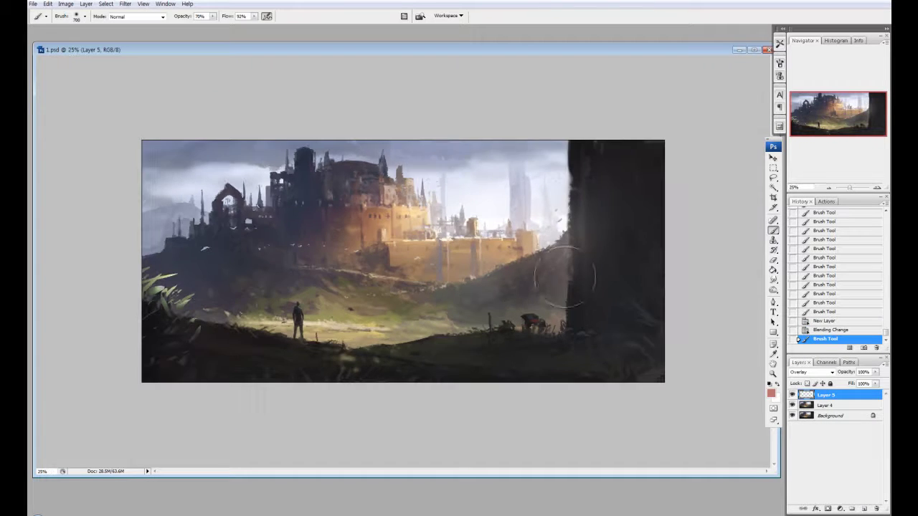
Step: Pick a muted blue-violet and brush it softly over the bright sky beside the dark trunk
click(771, 391)
click(574, 201)
click(729, 137)
mouse_move(529, 208)
mouse_down()
mouse_move(567, 204)
mouse_move(574, 188)
mouse_up()
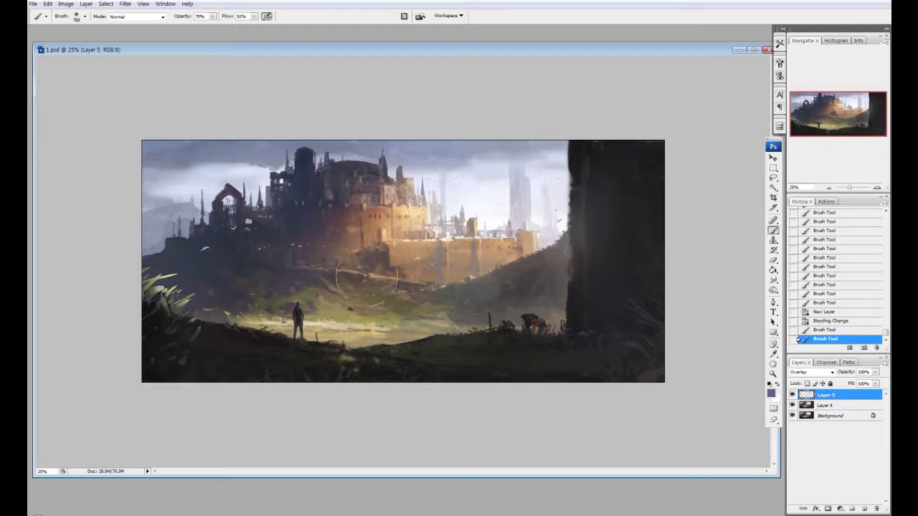
Step: Add another layer and brush soft pale haze over the ruined arch with the brush enlarged to 1000 px
click(864, 508)
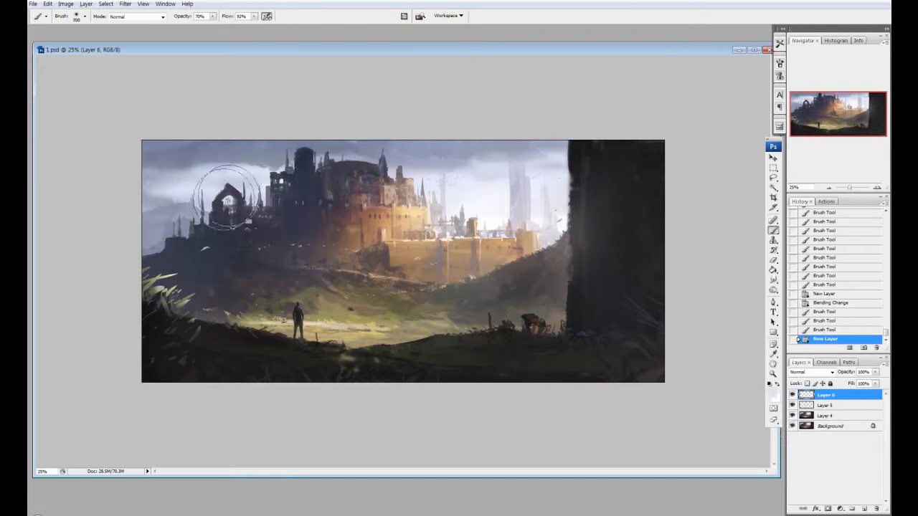
key(bracketright)
key(bracketright)
key(bracketright)
mouse_move(215, 190)
mouse_down()
mouse_move(266, 229)
mouse_move(269, 248)
mouse_up()
Step: Merge all layers above the background and toggle the merged layer's visibility to compare before and after
shift+click(825, 415)
key(ctrl+e)
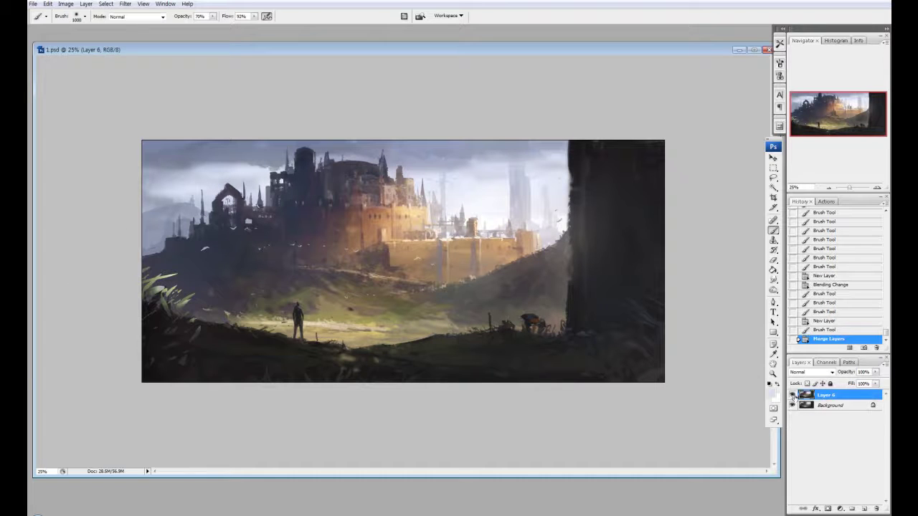
click(791, 396)
click(792, 396)
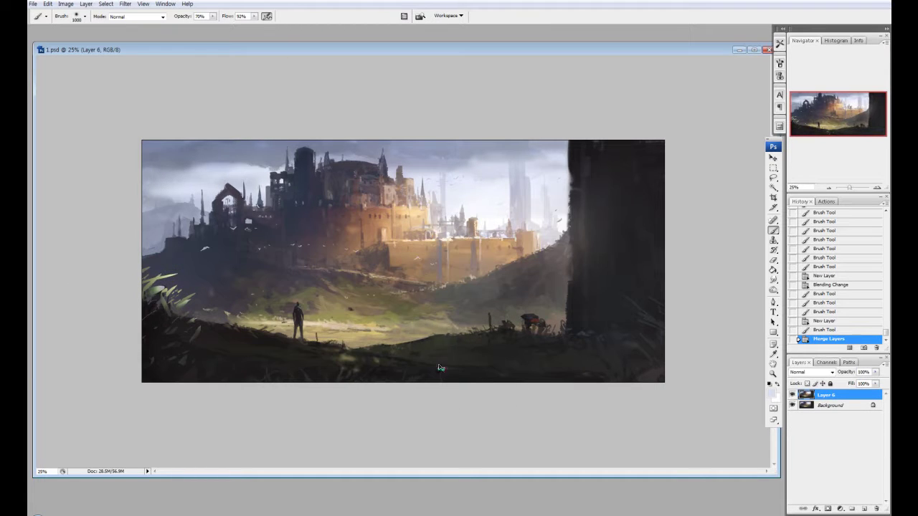